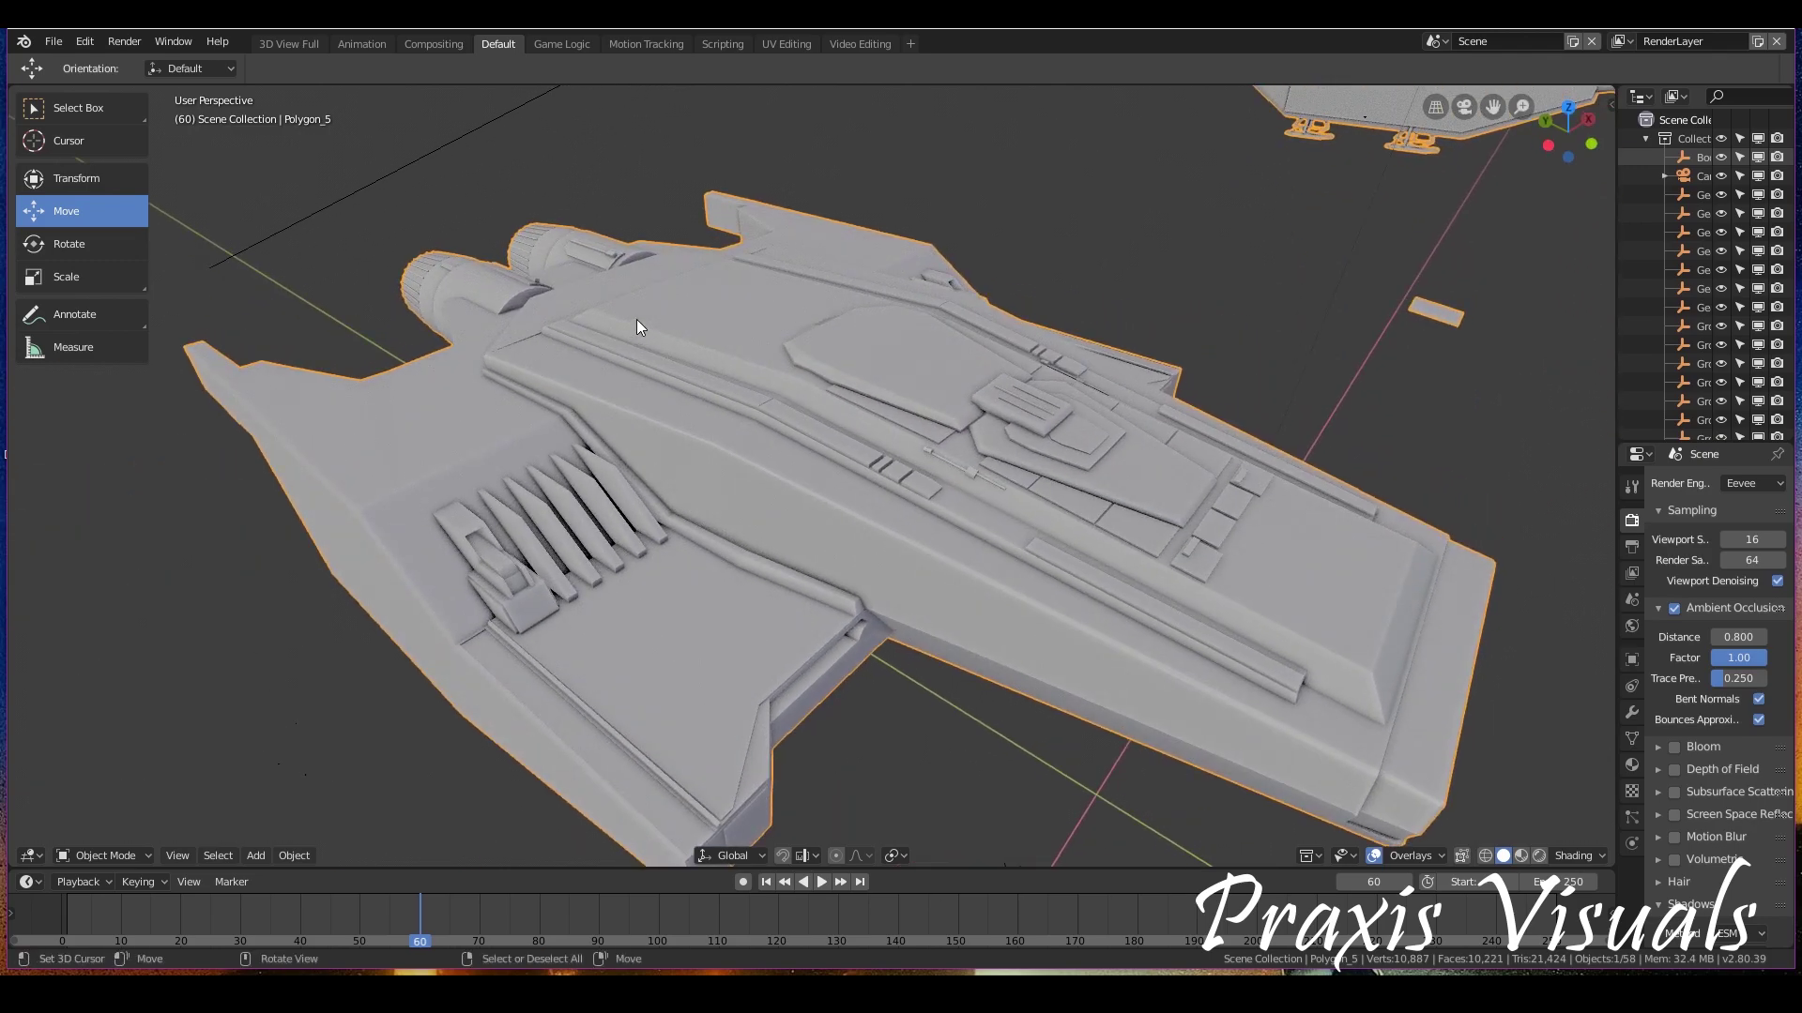
Enter Edit Mode on the ship body and select the upper hull faces around the rear engine
{"action": "middle_click_drag", "start_coordinate": [636, 320], "coordinate": [897, 357]}
{"action": "key", "text": "Tab"}
{"action": "scroll", "coordinate": [897, 340], "scroll_direction": "up", "scroll_amount": 3}
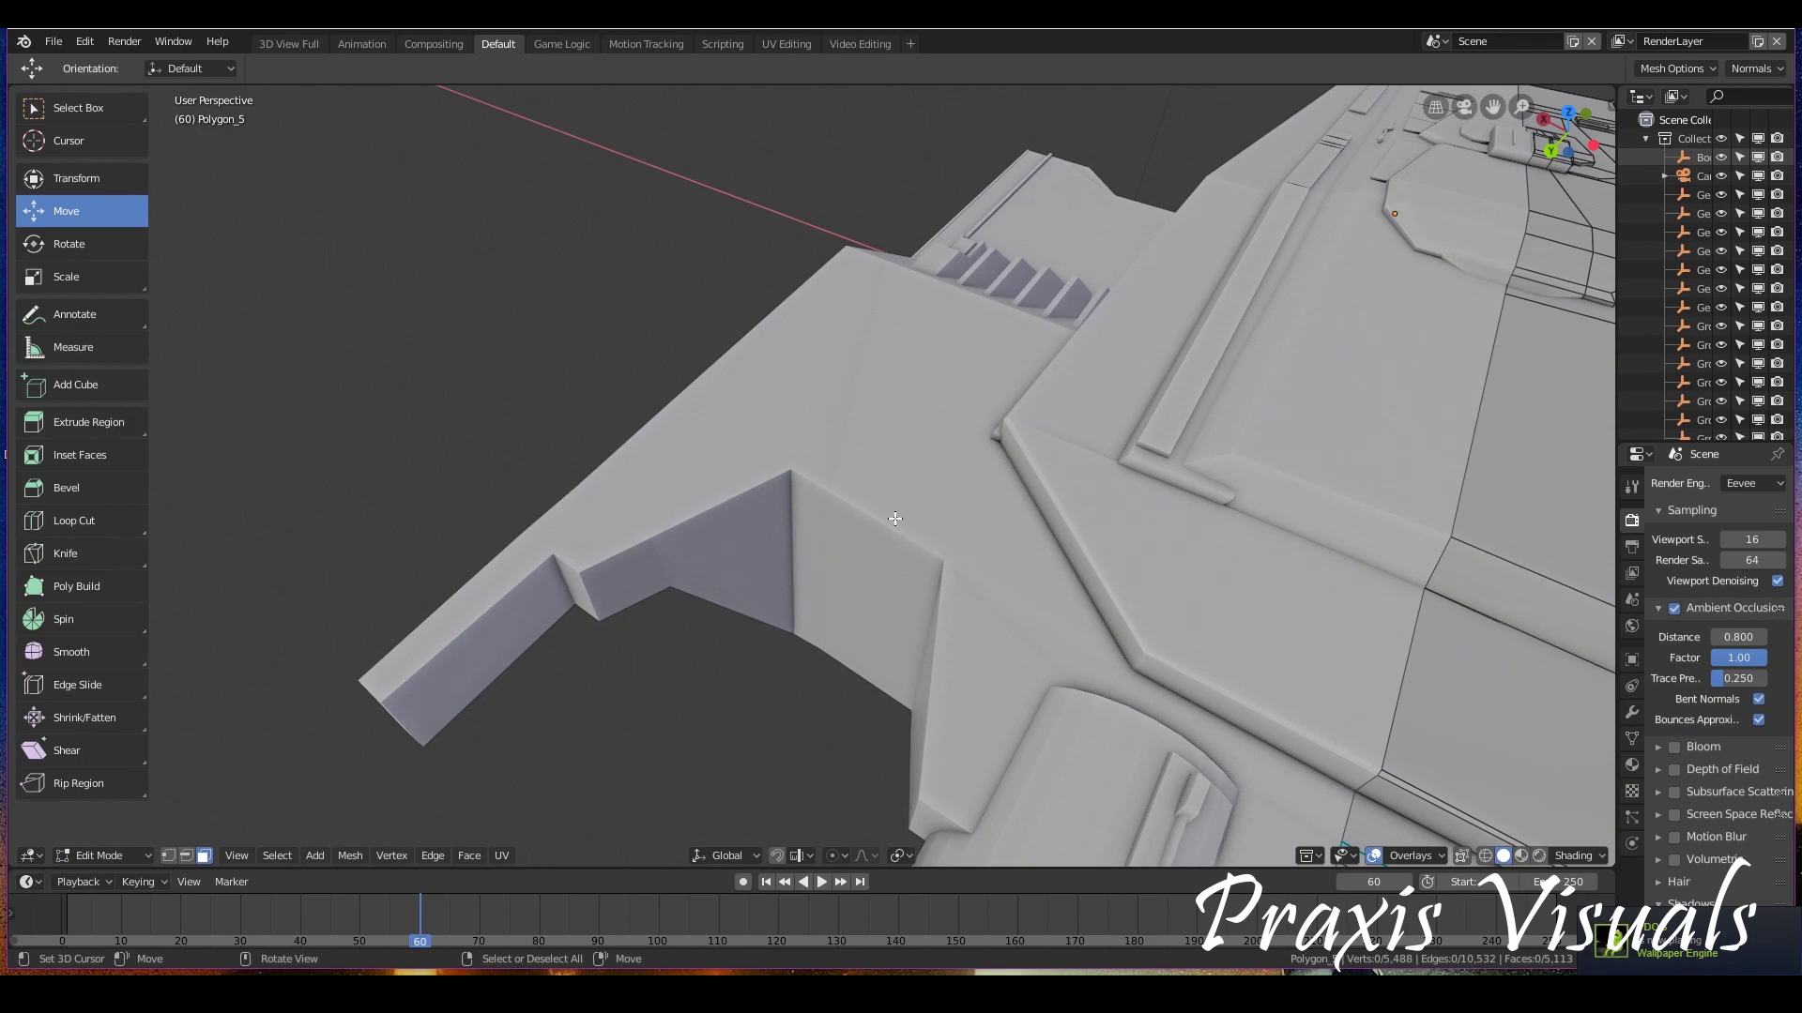
{"action": "middle_click_drag", "start_coordinate": [857, 255], "coordinate": [900, 429]}
{"action": "scroll", "coordinate": [901, 428], "scroll_direction": "down", "scroll_amount": 2}
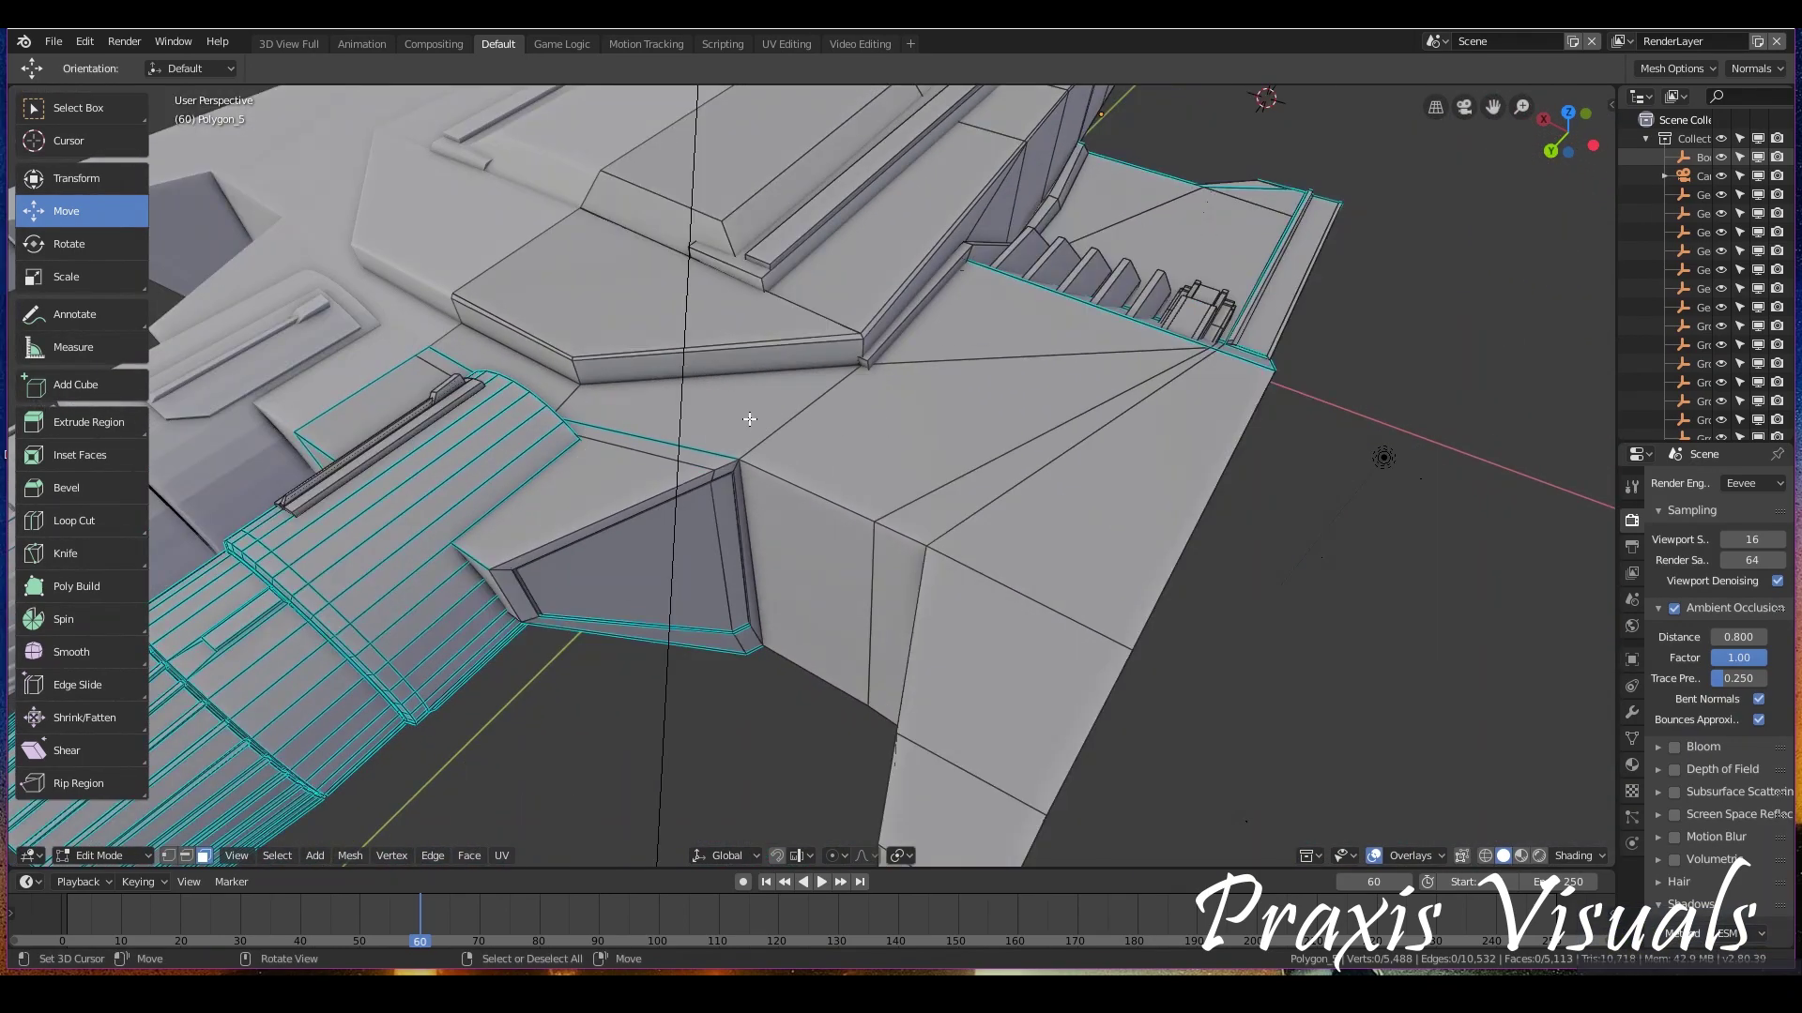
{"action": "right_click", "coordinate": [451, 345]}
{"action": "right_click", "coordinate": [462, 362], "text": "shift"}
{"action": "right_click", "coordinate": [406, 381], "text": "shift"}
{"action": "right_click", "coordinate": [662, 413], "text": "shift"}
{"action": "right_click", "coordinate": [638, 445], "text": "shift"}
{"action": "right_click", "coordinate": [656, 473], "text": "shift"}
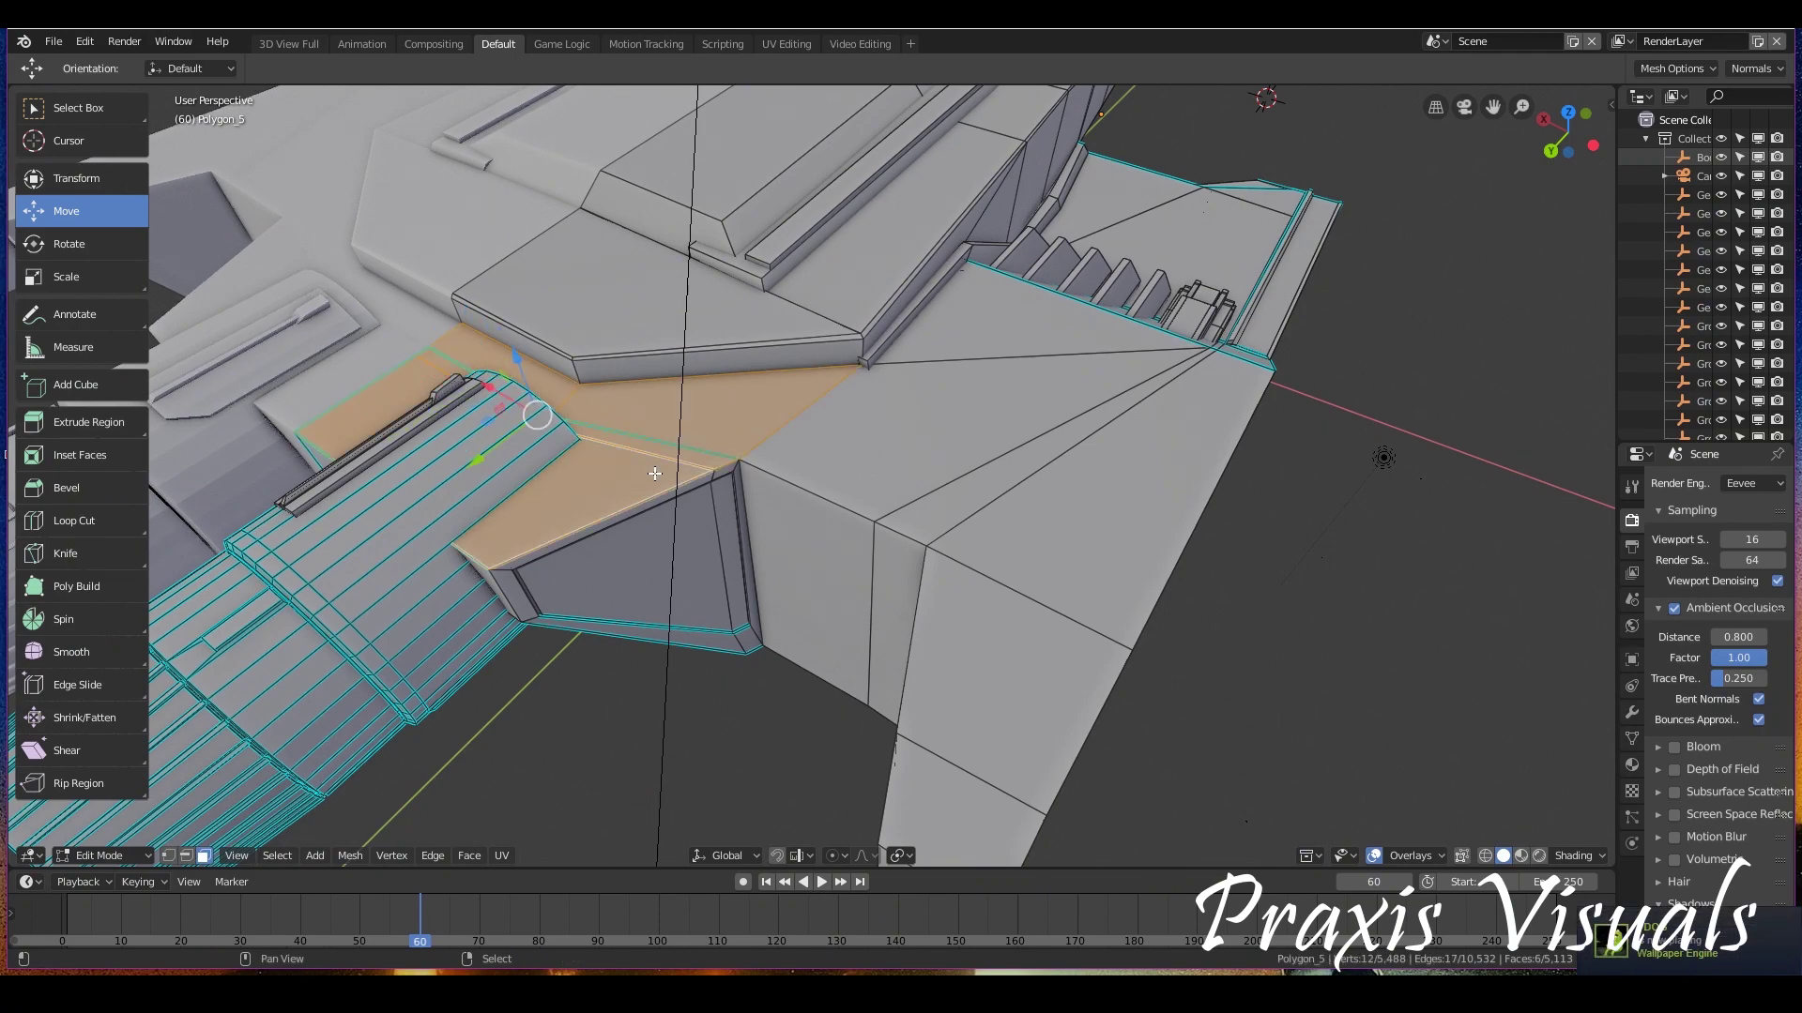
Extend the selection over the wing's top faces to the rear prong and scale the selected faces along the global Z axis
{"action": "right_click", "coordinate": [830, 450], "text": "shift"}
{"action": "right_click", "coordinate": [967, 352], "text": "shift"}
{"action": "left_click", "coordinate": [1062, 439], "text": "shift"}
{"action": "left_click", "coordinate": [1069, 544], "text": "shift"}
{"action": "left_click", "coordinate": [1025, 644], "text": "shift"}
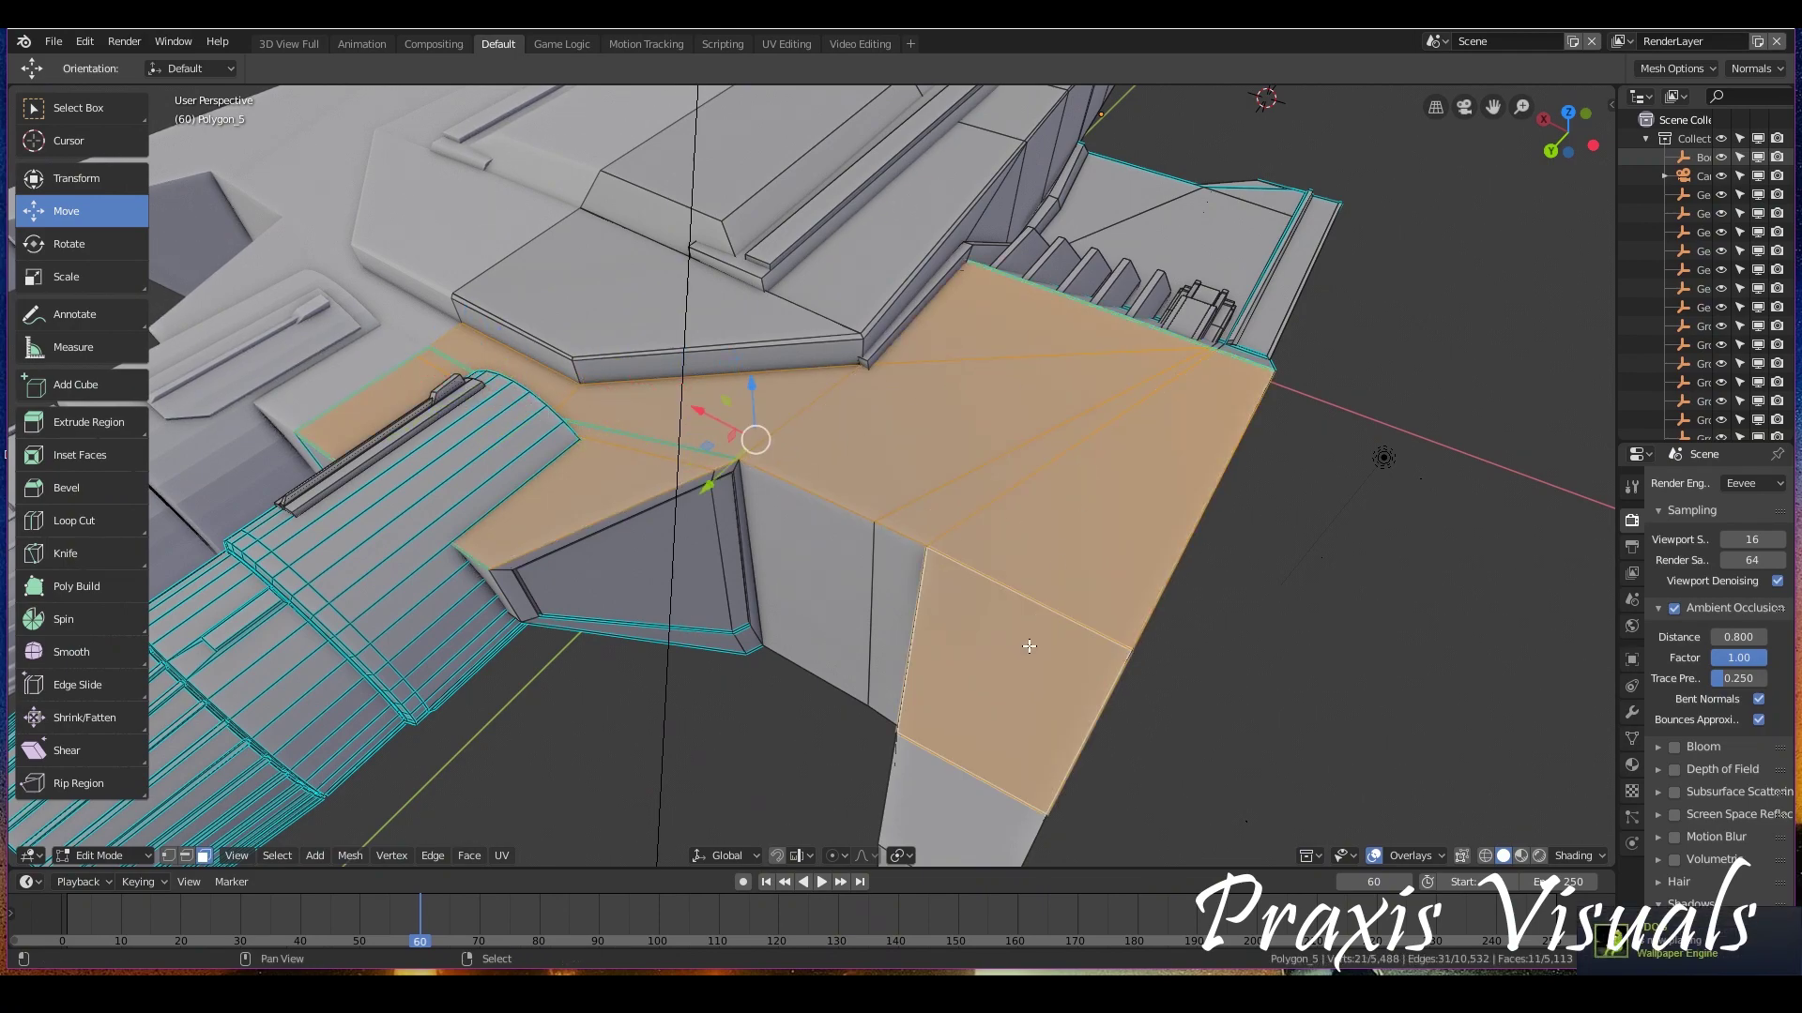
{"action": "middle_click_drag", "start_coordinate": [1026, 644], "coordinate": [1022, 499]}
{"action": "left_click", "coordinate": [974, 610], "text": "shift"}
{"action": "middle_click_drag", "start_coordinate": [974, 610], "coordinate": [642, 427]}
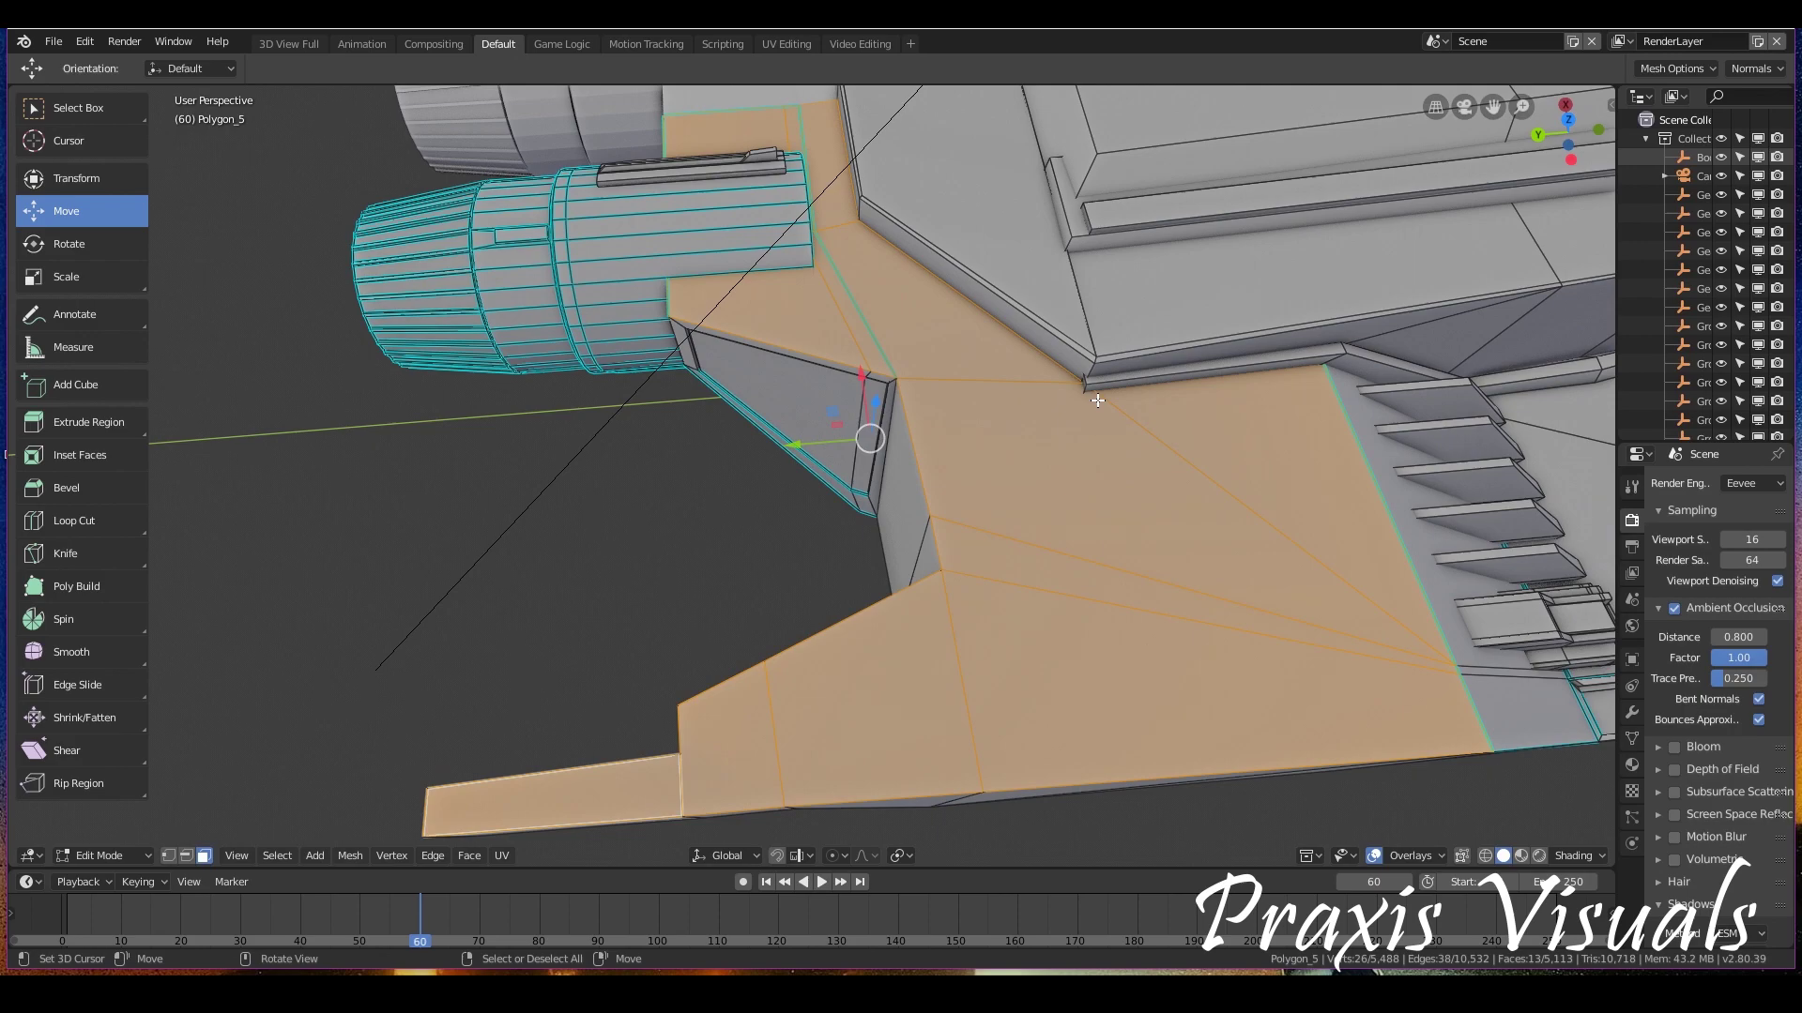
{"action": "key", "text": "s"}
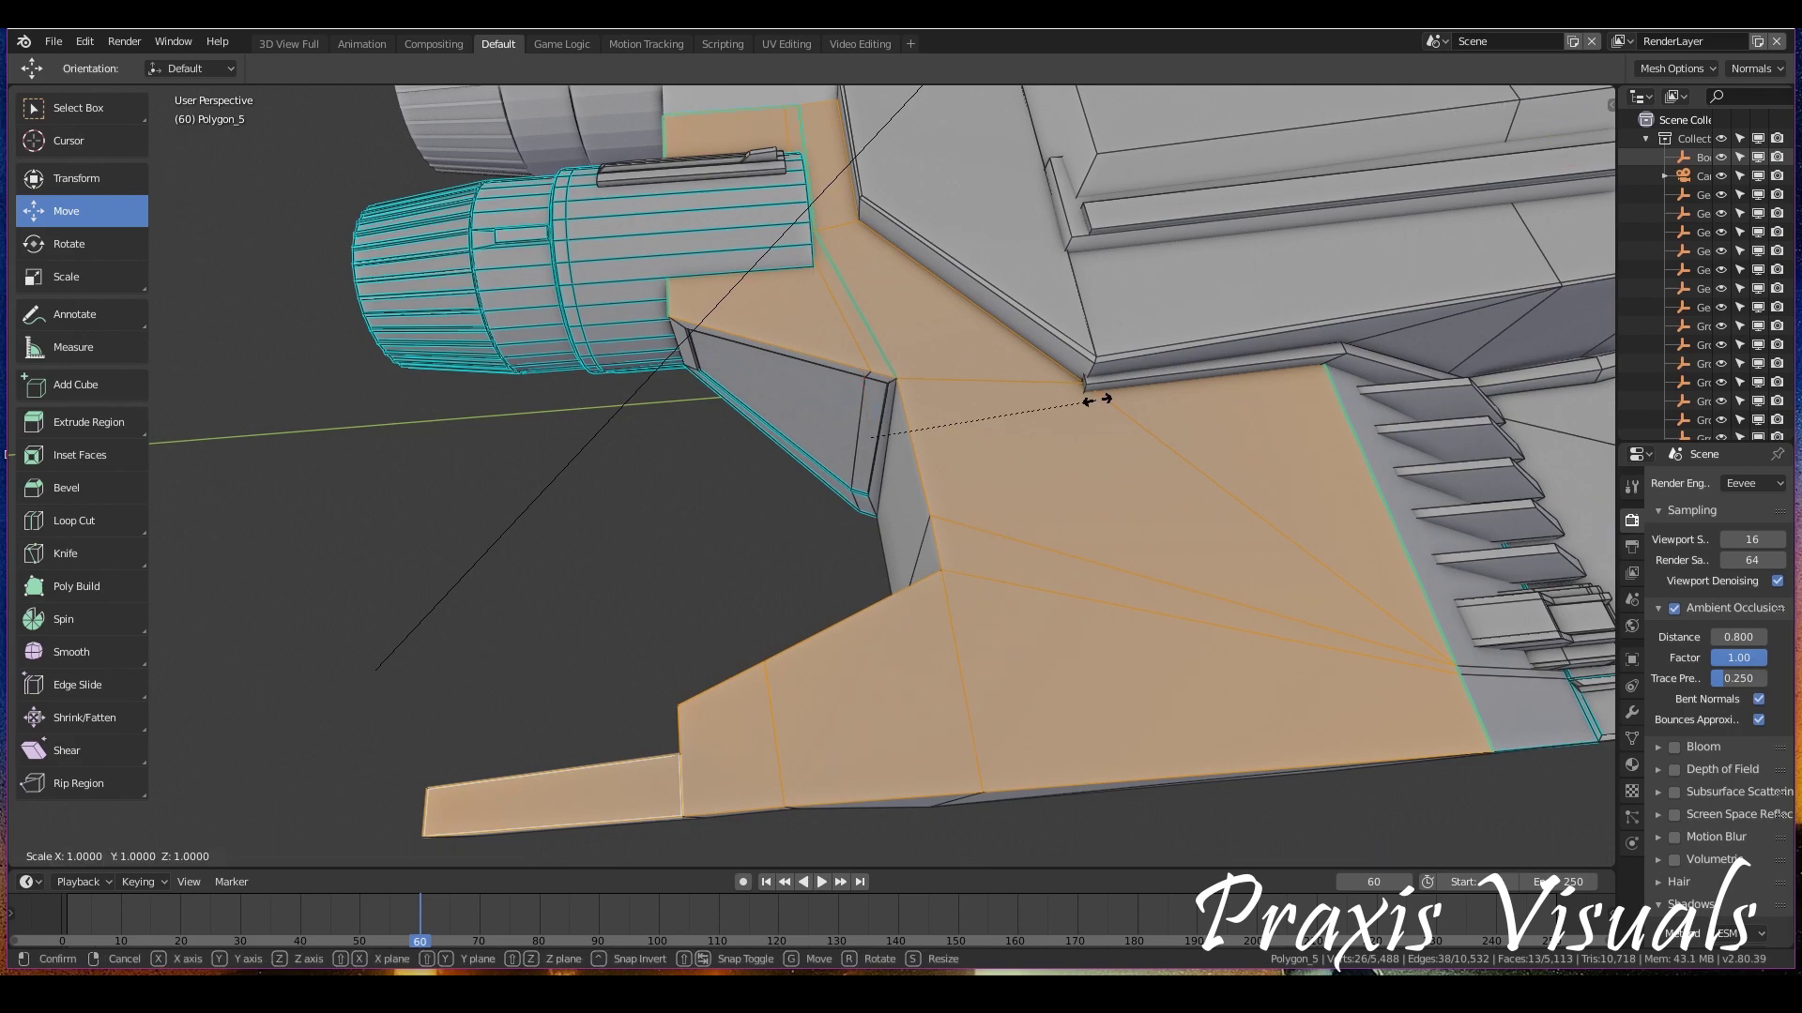
{"action": "key", "text": "z"}
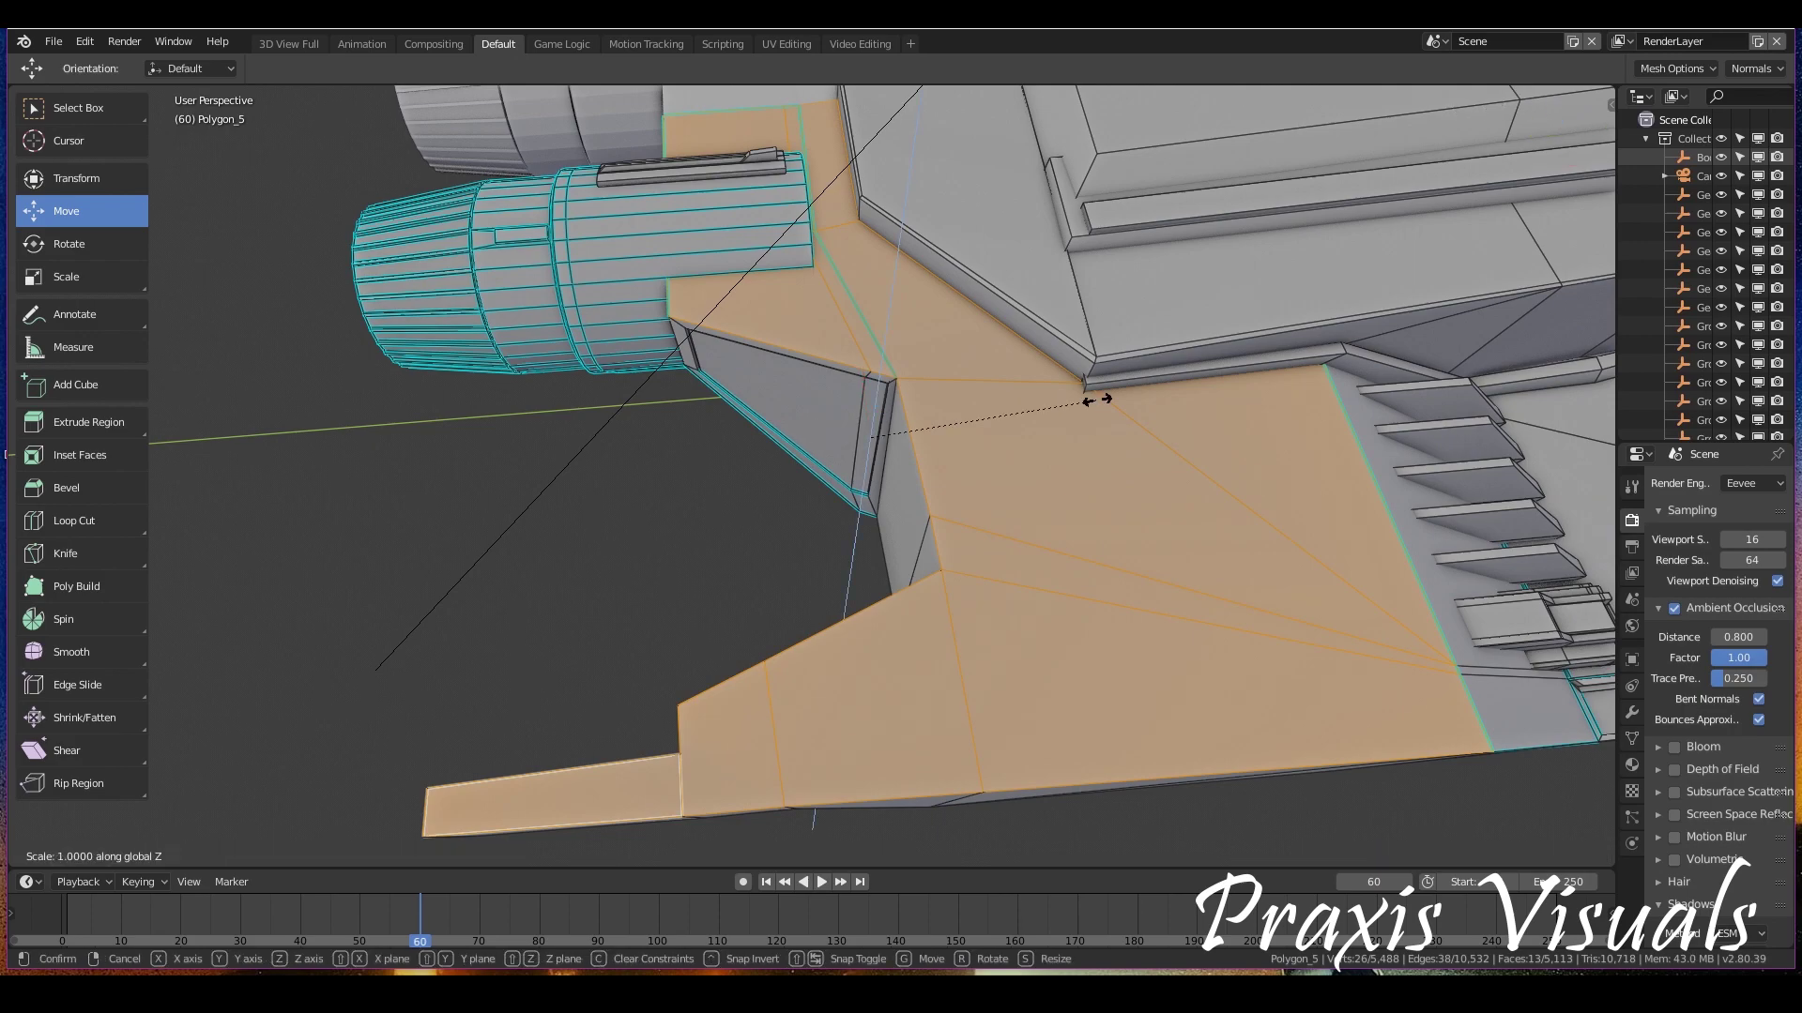
{"action": "left_click", "coordinate": [1077, 380]}
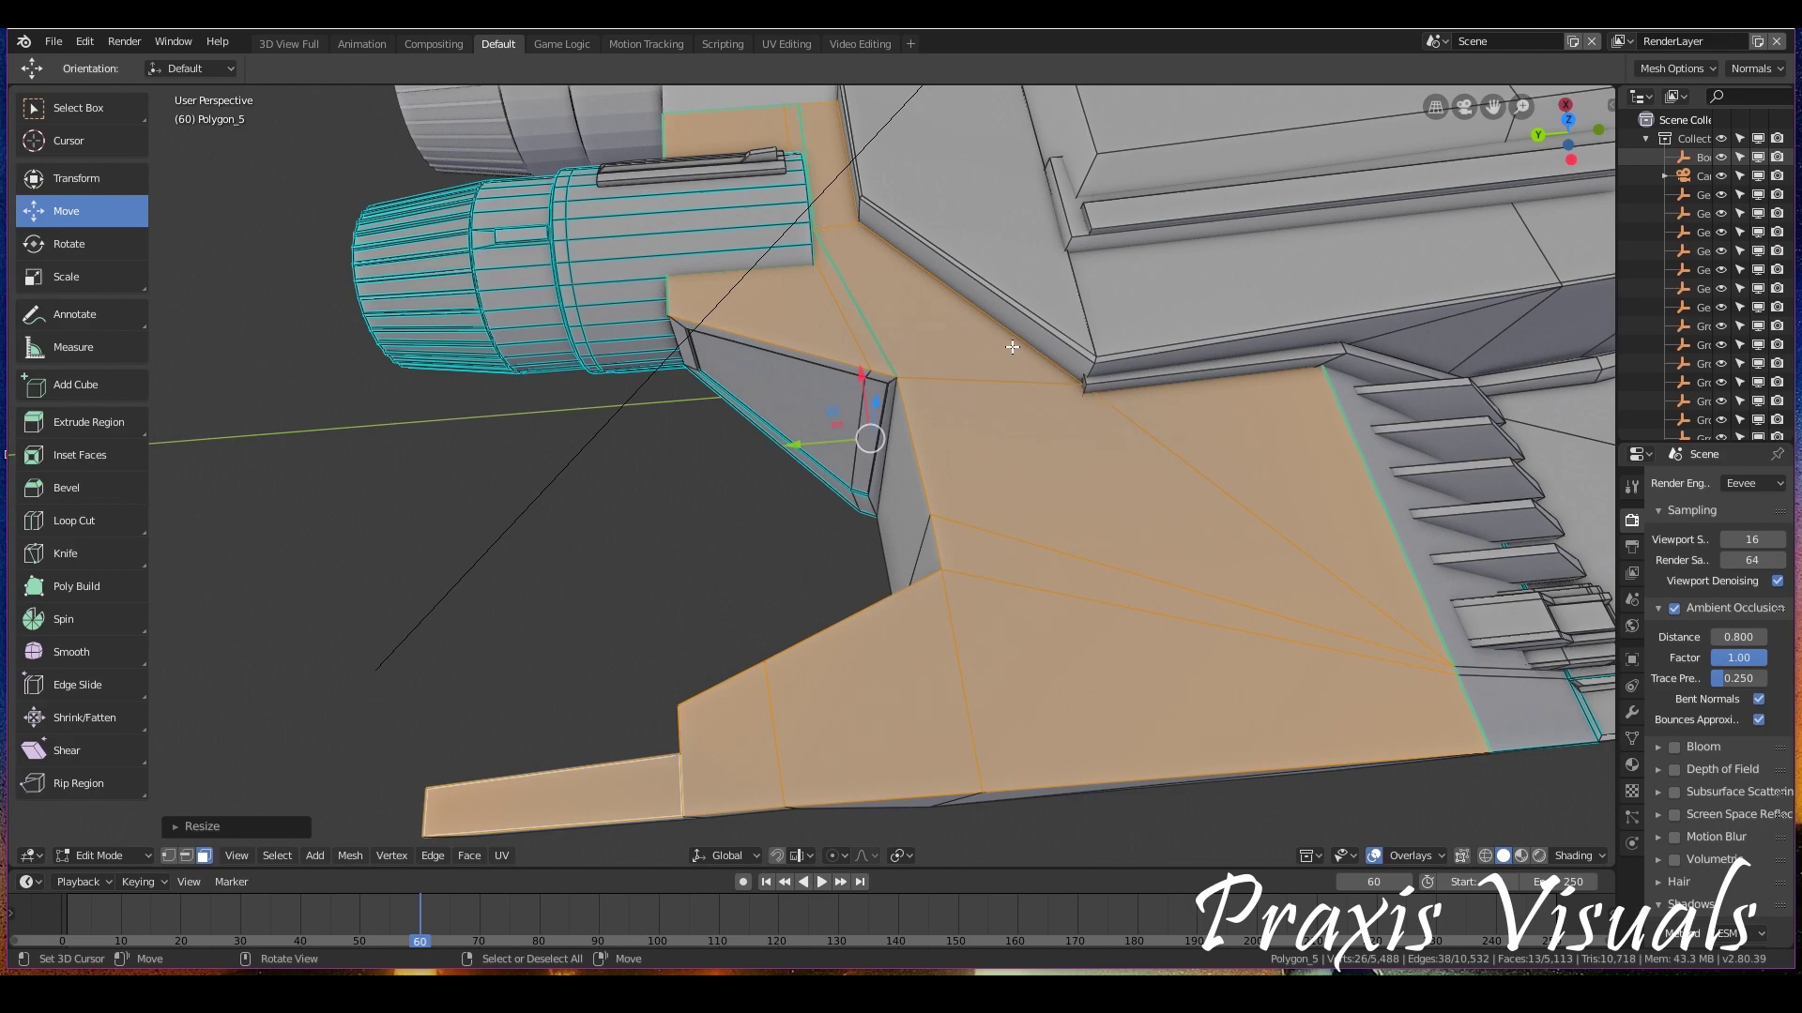
Inspect the scaled wing faces and the hull underside in perspective and in the right and front orthographic views
{"action": "middle_click_drag", "start_coordinate": [946, 271], "coordinate": [1098, 390], "text": "shift"}
{"action": "middle_click_drag", "start_coordinate": [869, 375], "coordinate": [992, 598]}
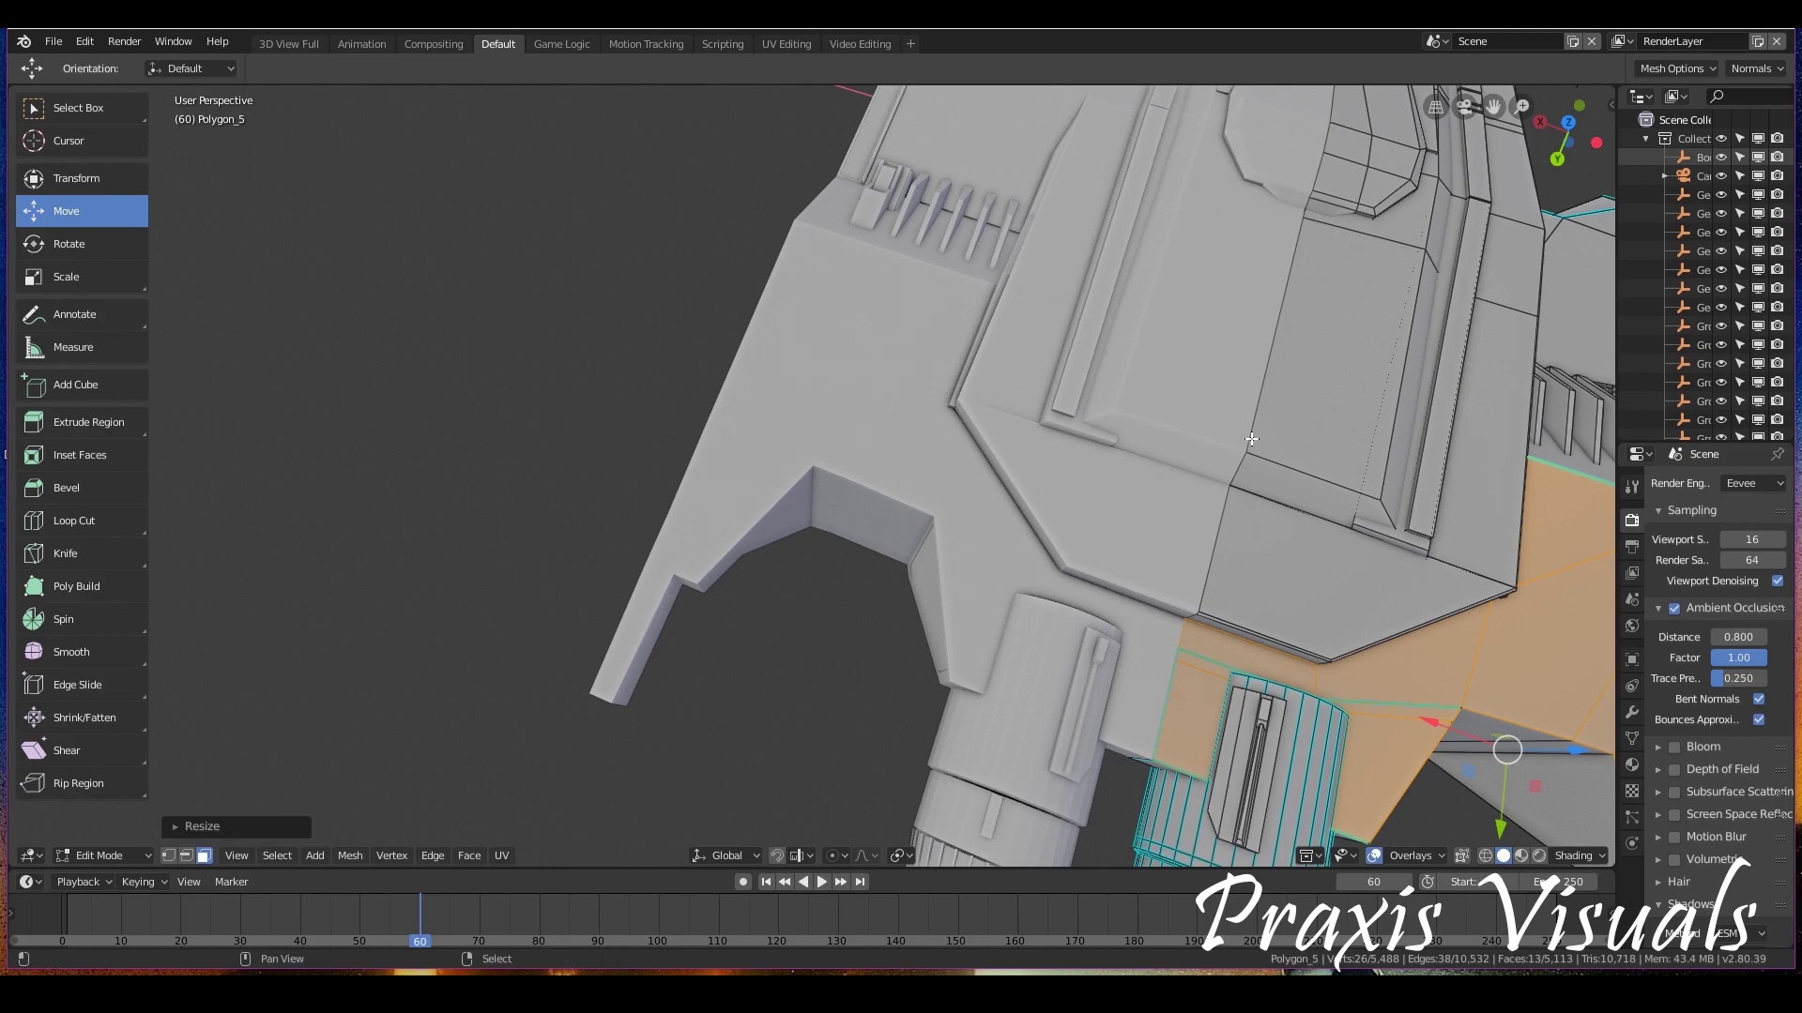
{"action": "middle_click_drag", "start_coordinate": [1251, 442], "coordinate": [1187, 442], "text": "shift"}
{"action": "middle_click_drag", "start_coordinate": [1262, 526], "coordinate": [1260, 439]}
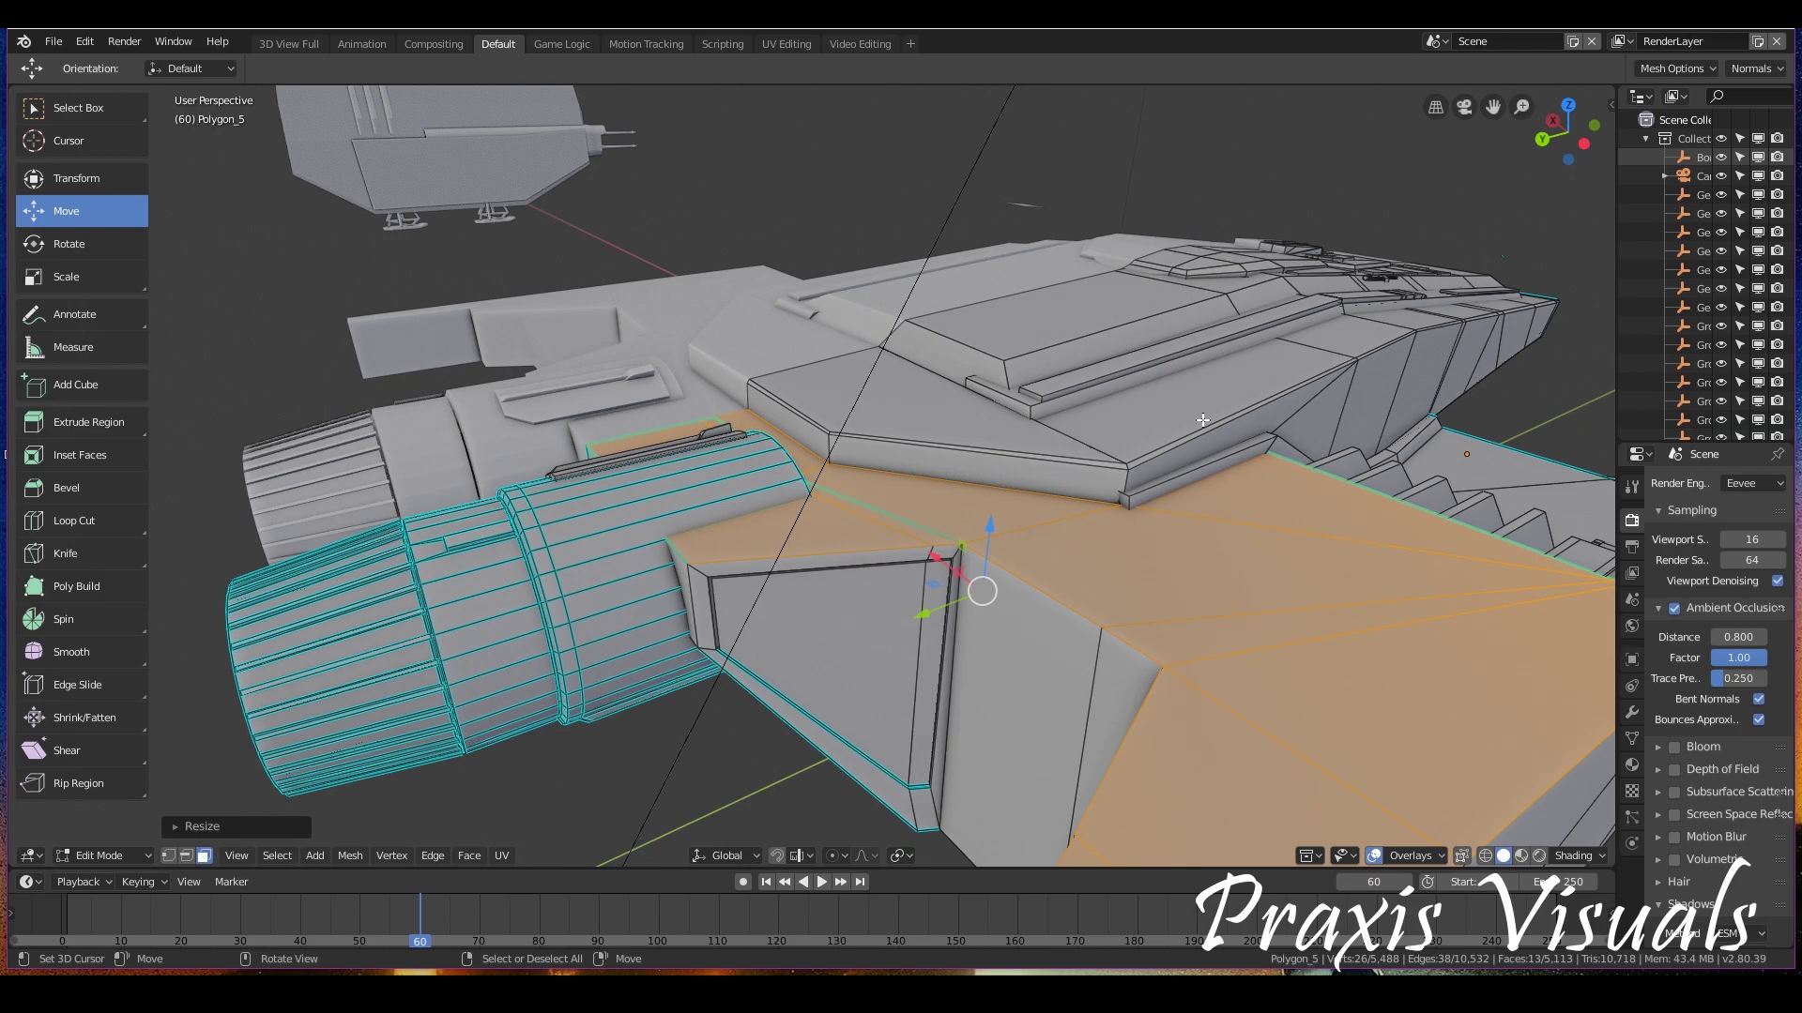
{"action": "middle_click_drag", "start_coordinate": [1200, 420], "coordinate": [1120, 367]}
{"action": "key", "text": "KP_5"}
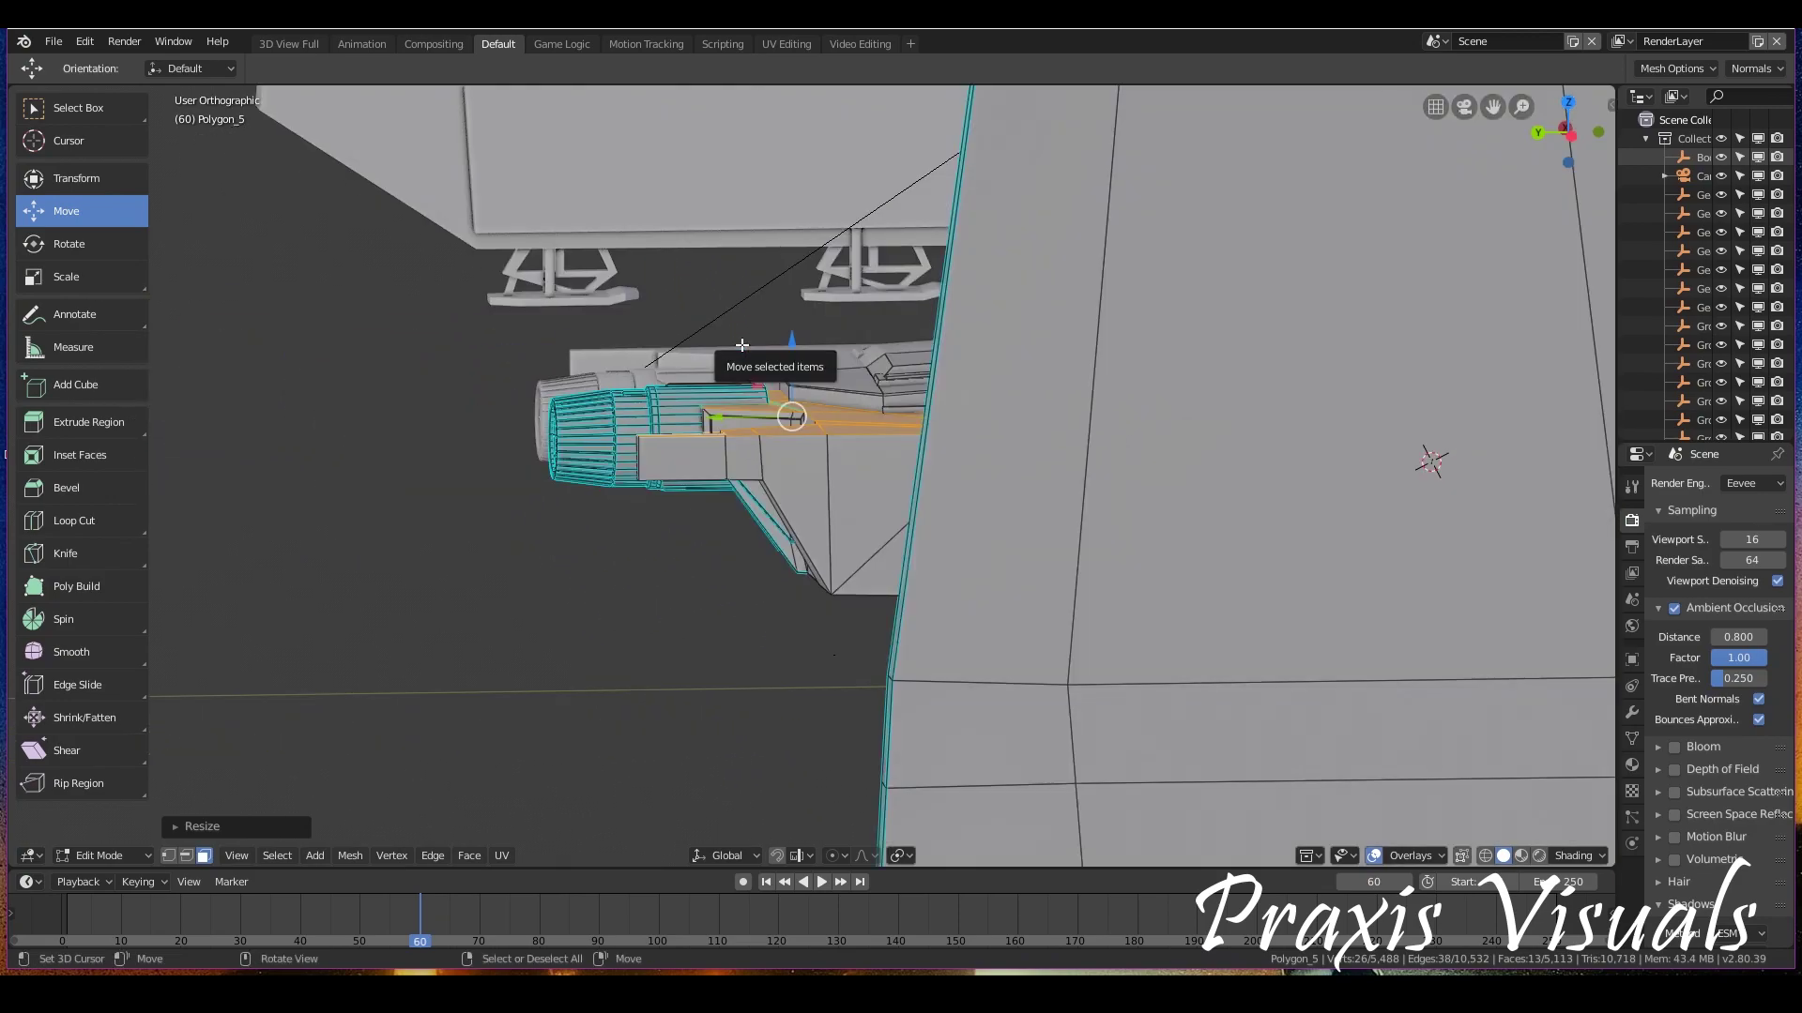
{"action": "key", "text": "KP_3"}
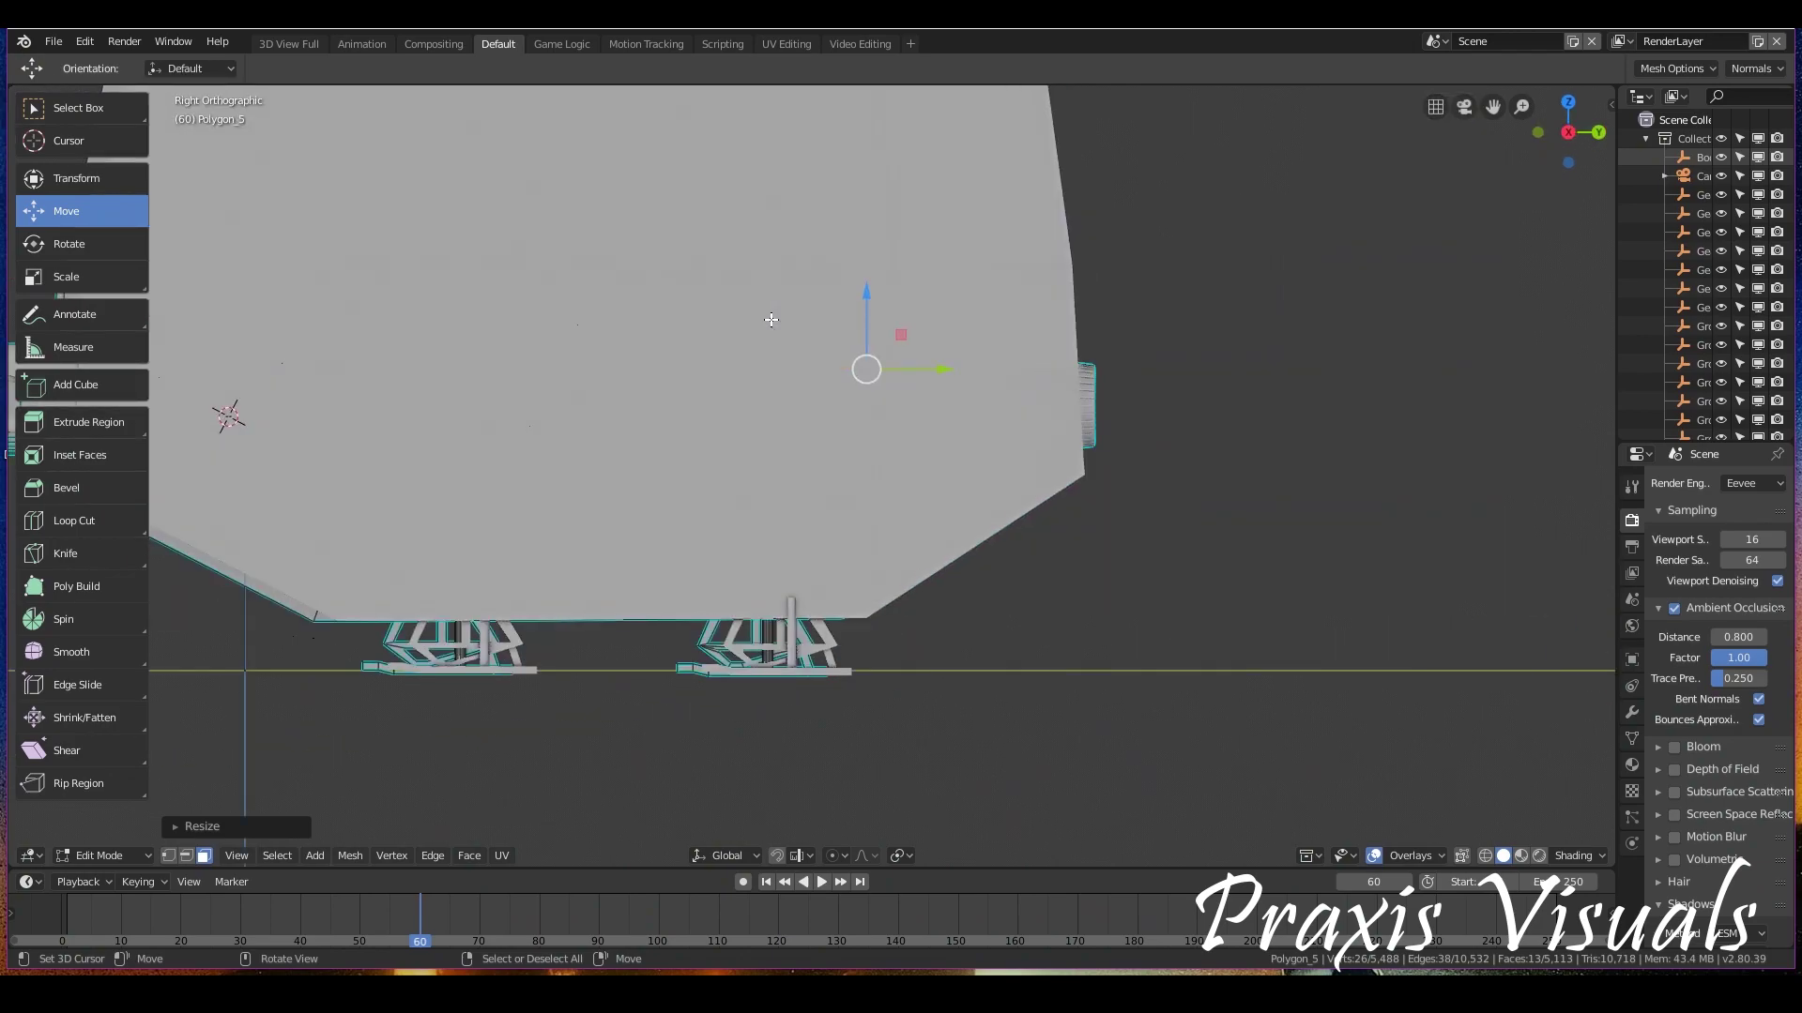
{"action": "key", "text": "ctrl+KP_3"}
{"action": "key", "text": "KP_3"}
{"action": "key", "text": "KP_1"}
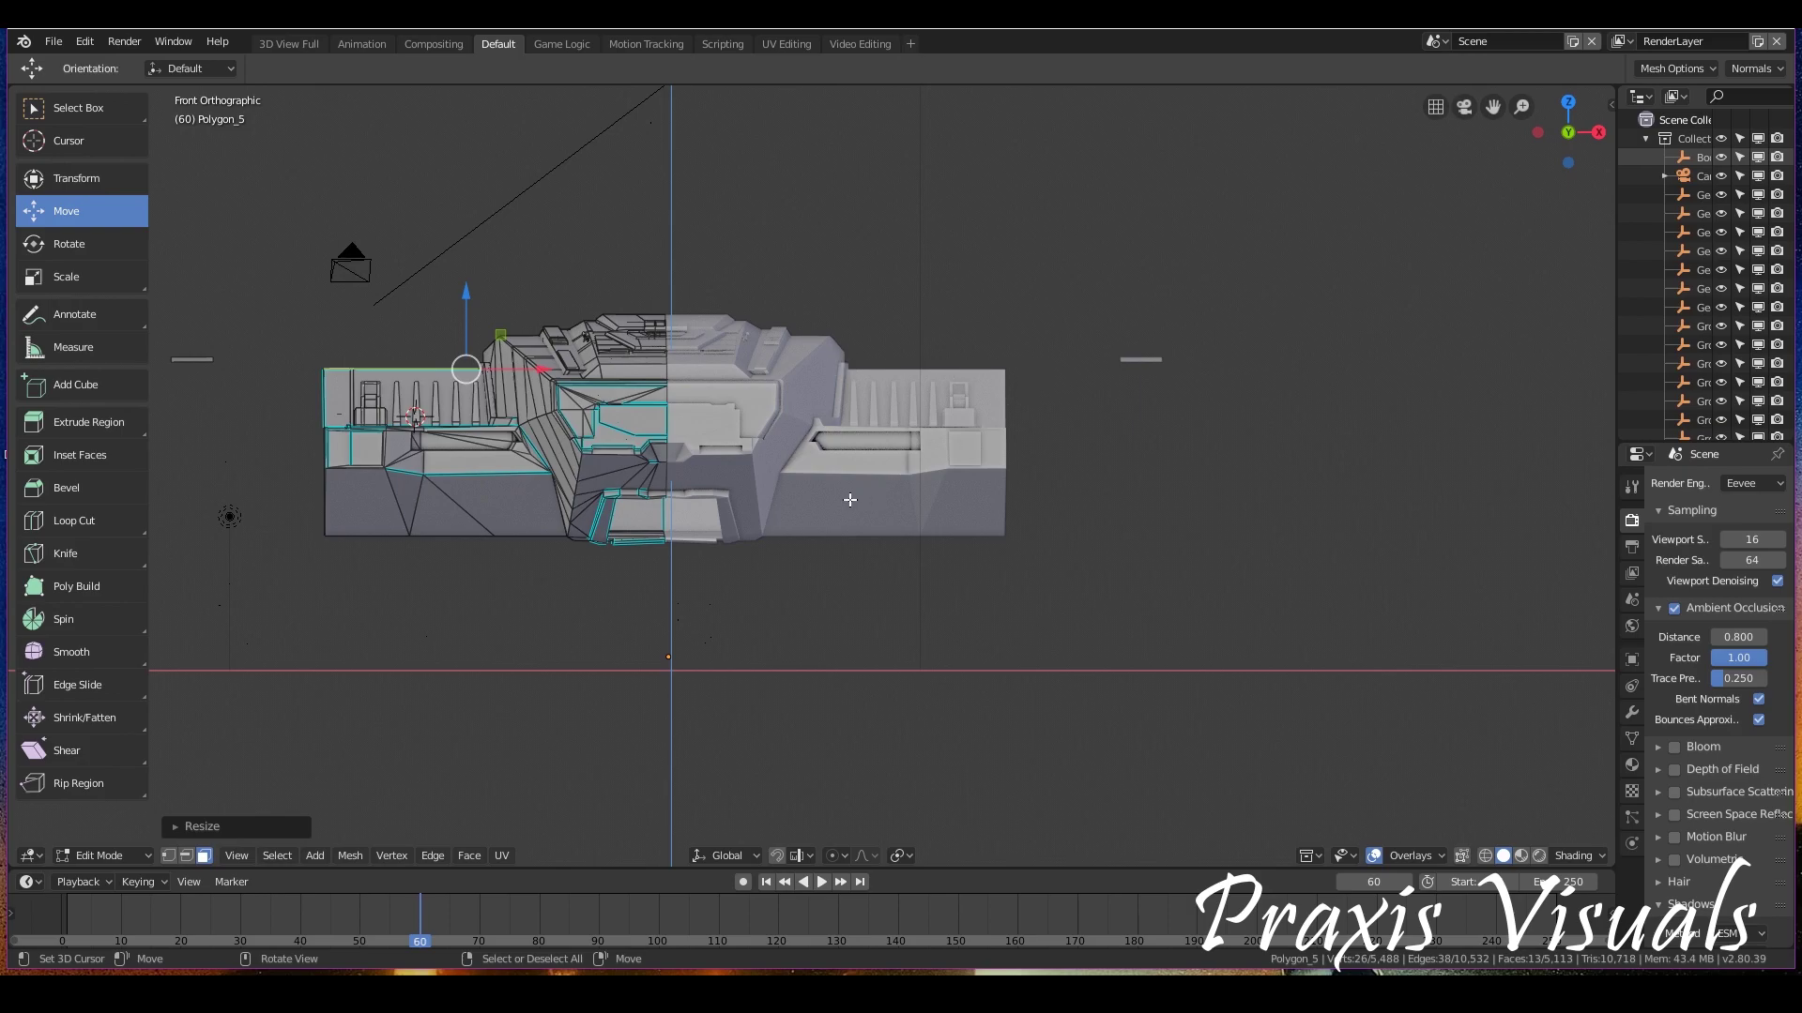
{"action": "middle_click_drag", "start_coordinate": [581, 516], "coordinate": [820, 471]}
{"action": "key", "text": "KP_5"}
{"action": "middle_click_drag", "start_coordinate": [1126, 482], "coordinate": [977, 325], "text": "shift"}
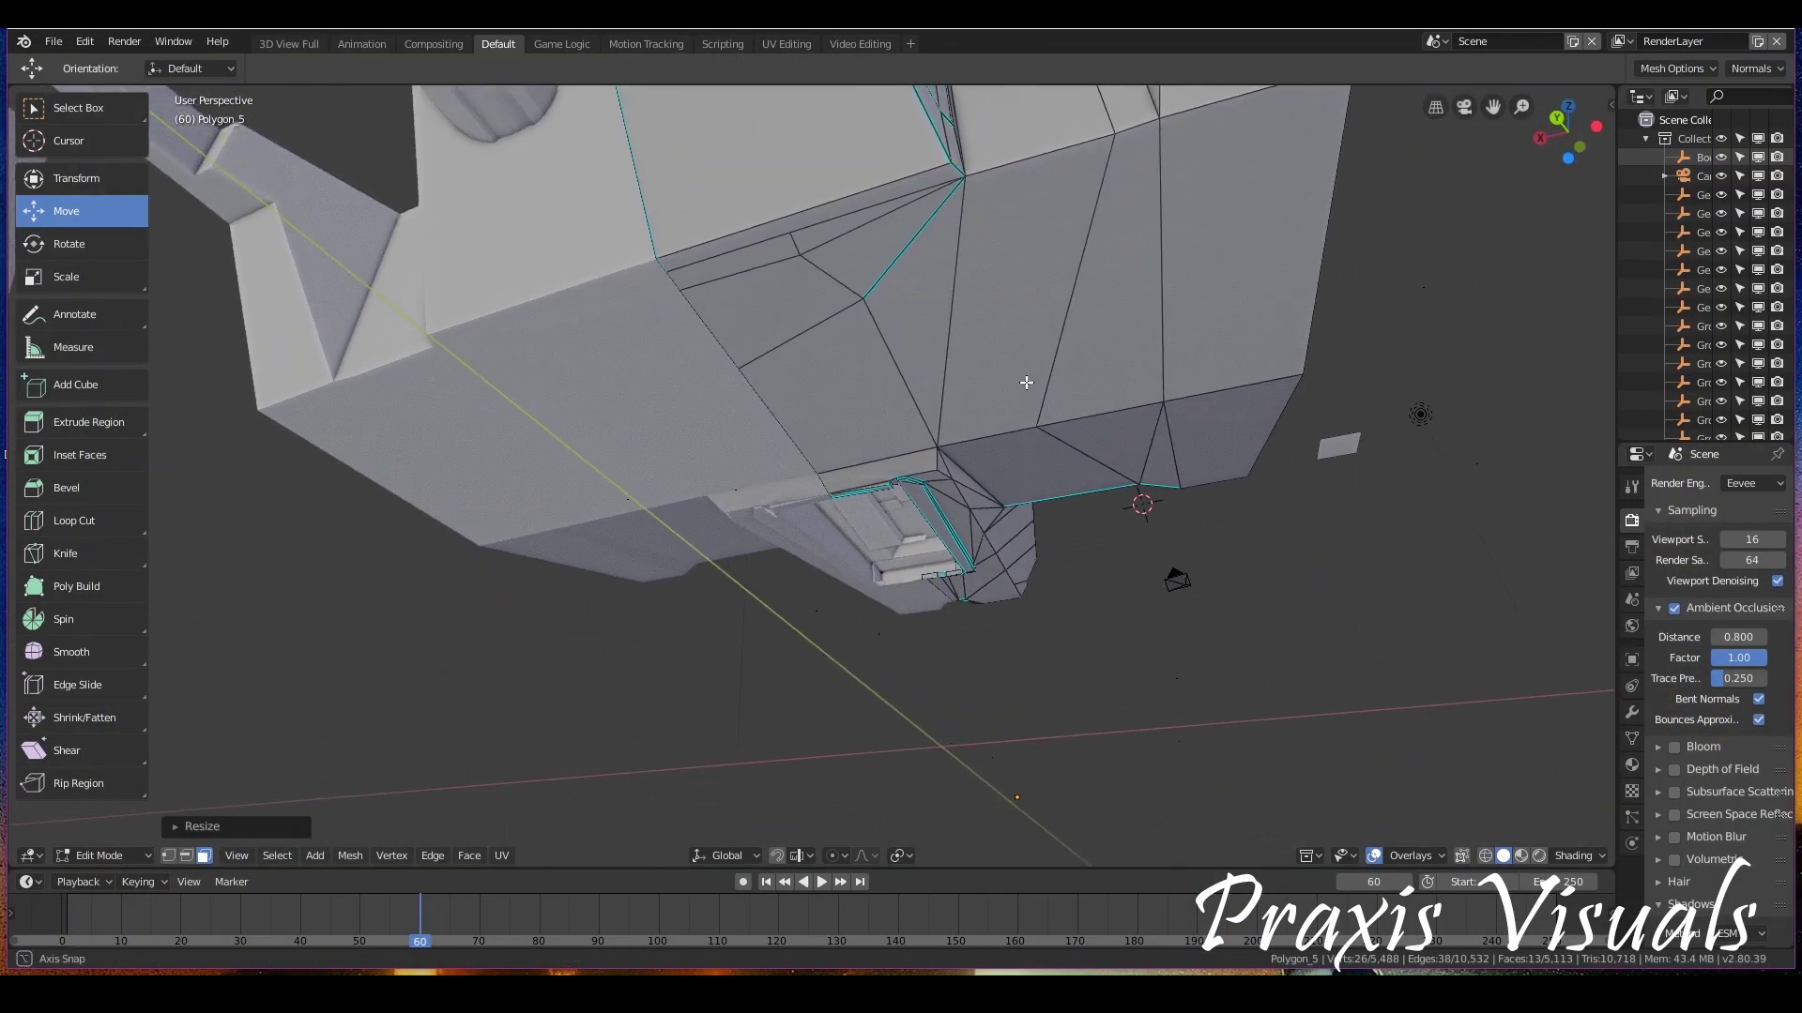
{"action": "middle_click_drag", "start_coordinate": [1040, 284], "coordinate": [1037, 295], "text": "shift"}
Switch to vertex selection and nudge several vertices of the hull underside slightly along the Z axis to make the surface uneven
{"action": "left_click", "coordinate": [169, 855]}
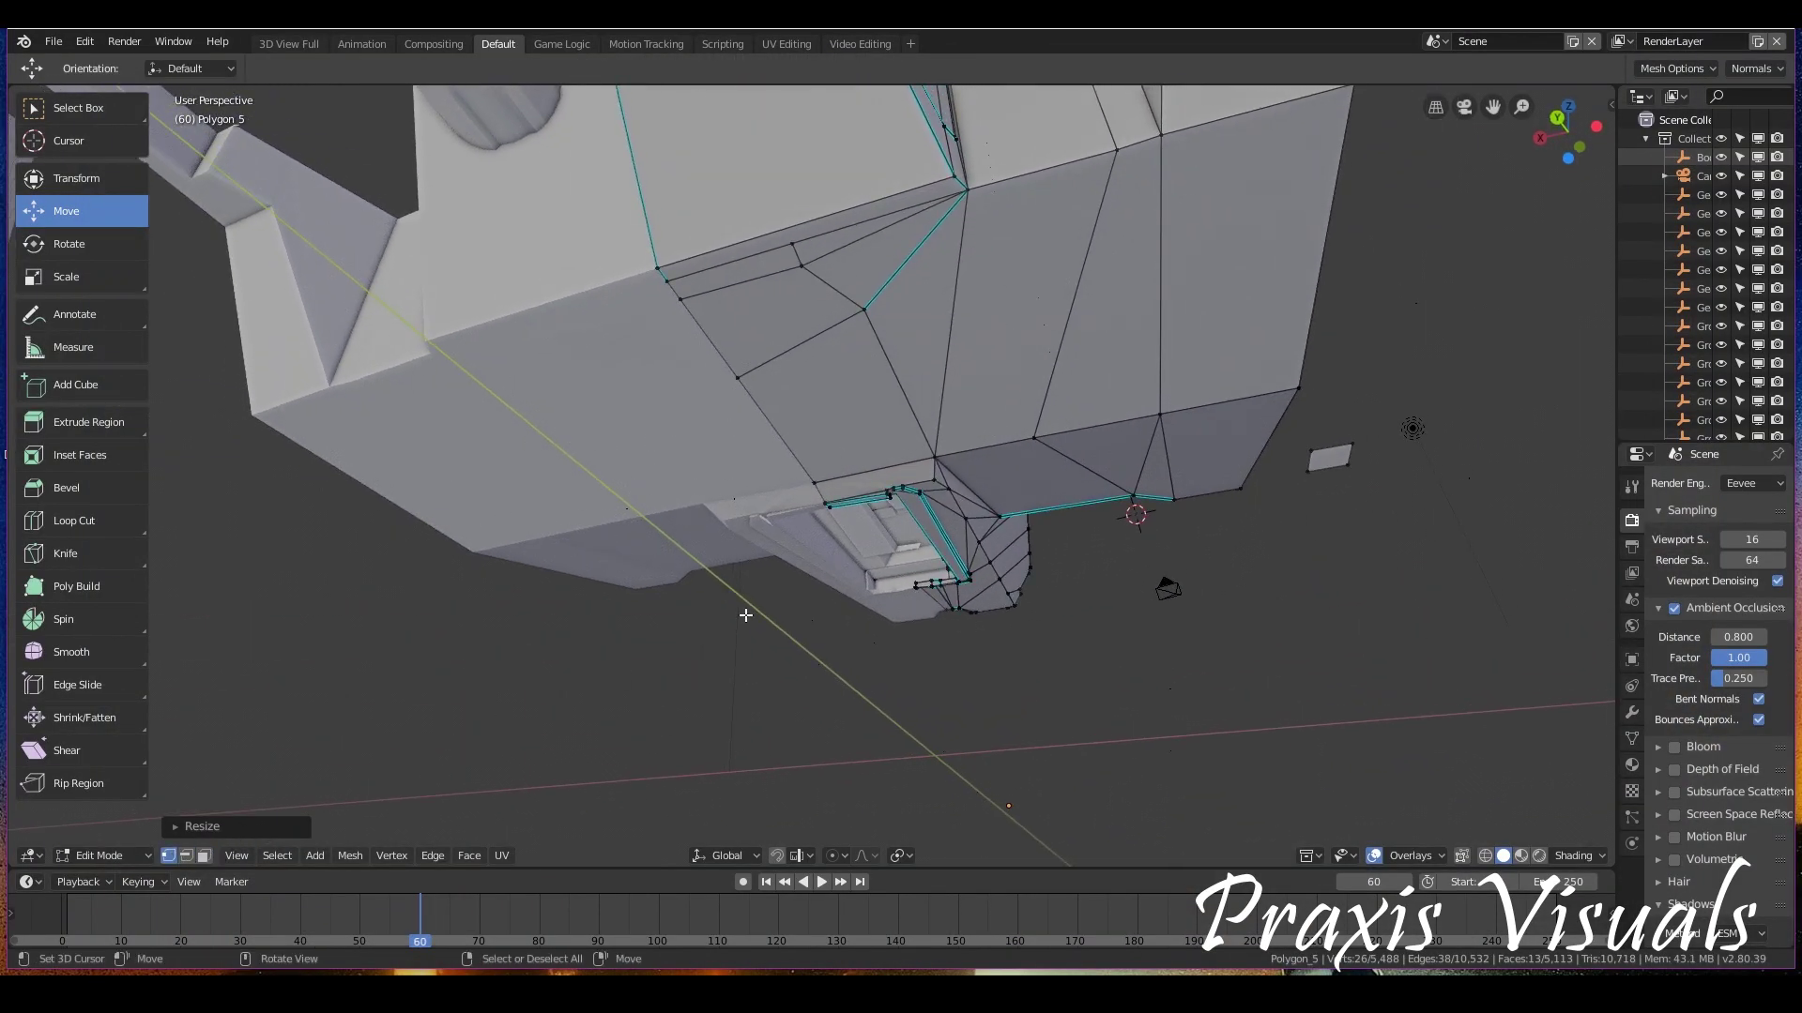
{"action": "right_click", "coordinate": [862, 313]}
{"action": "middle_click_drag", "start_coordinate": [910, 293], "coordinate": [918, 336]}
{"action": "left_click_drag", "start_coordinate": [853, 289], "coordinate": [853, 295]}
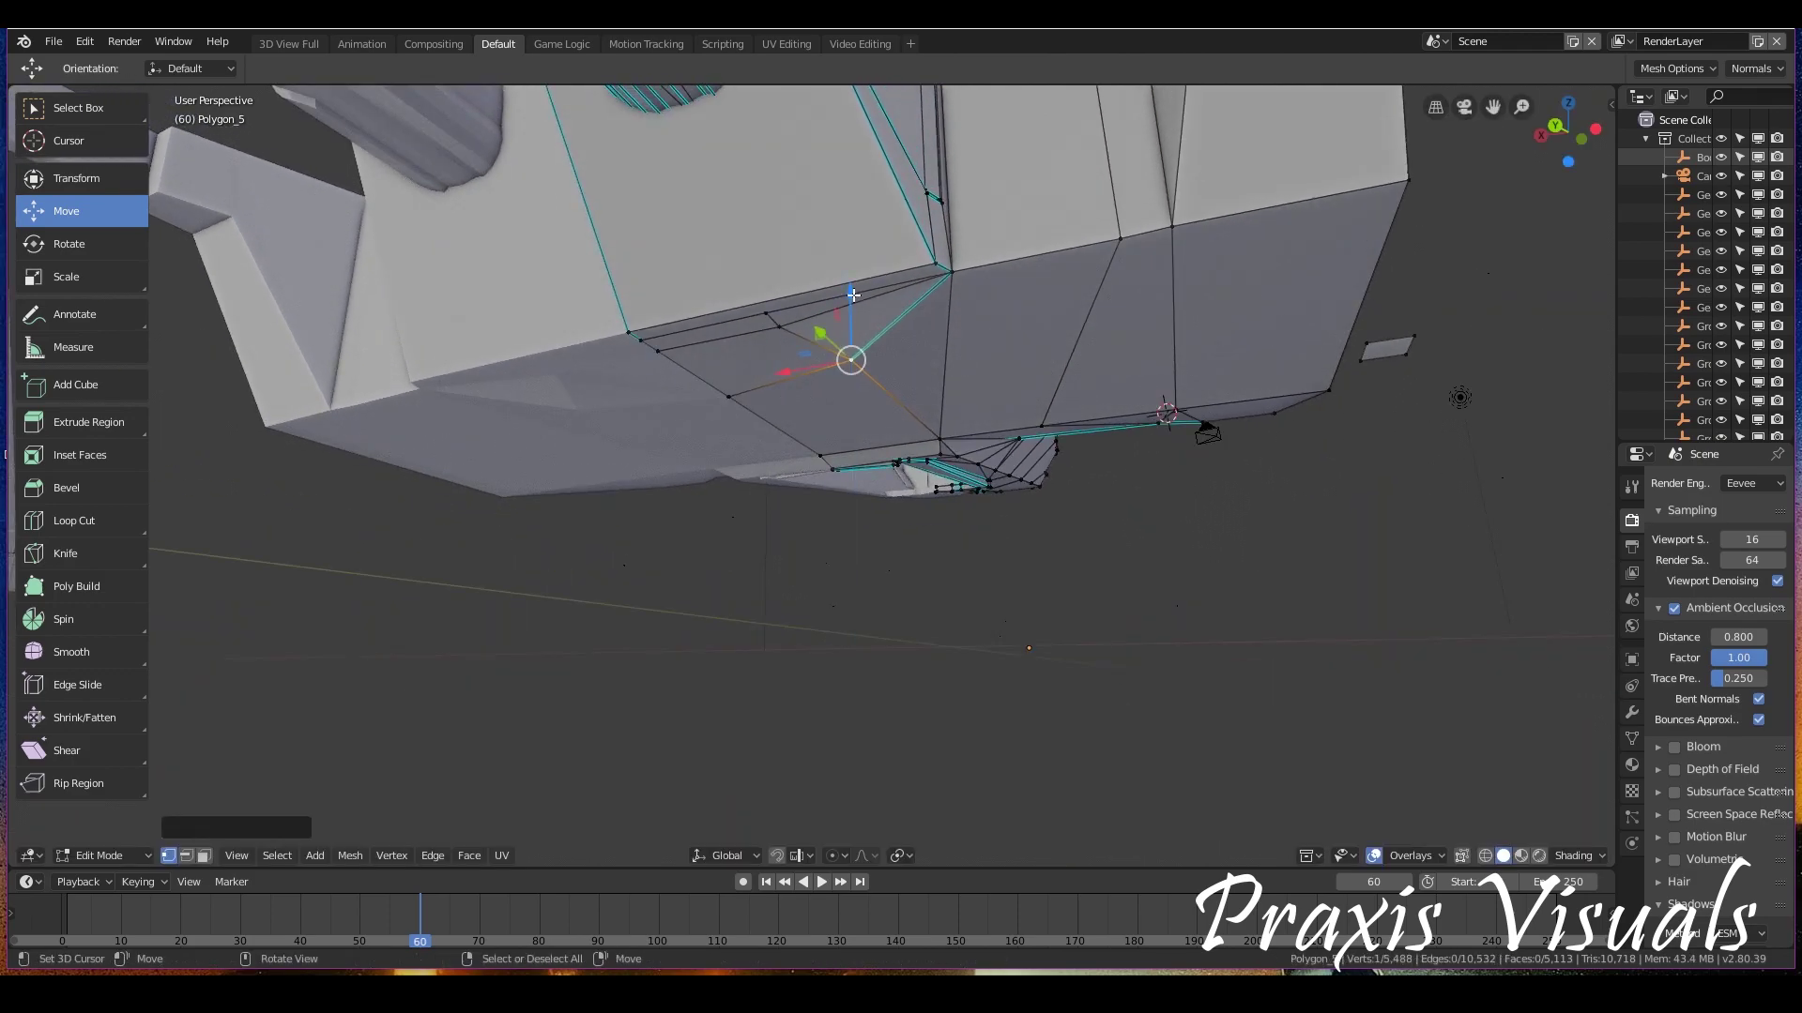
{"action": "left_click", "coordinate": [1120, 234]}
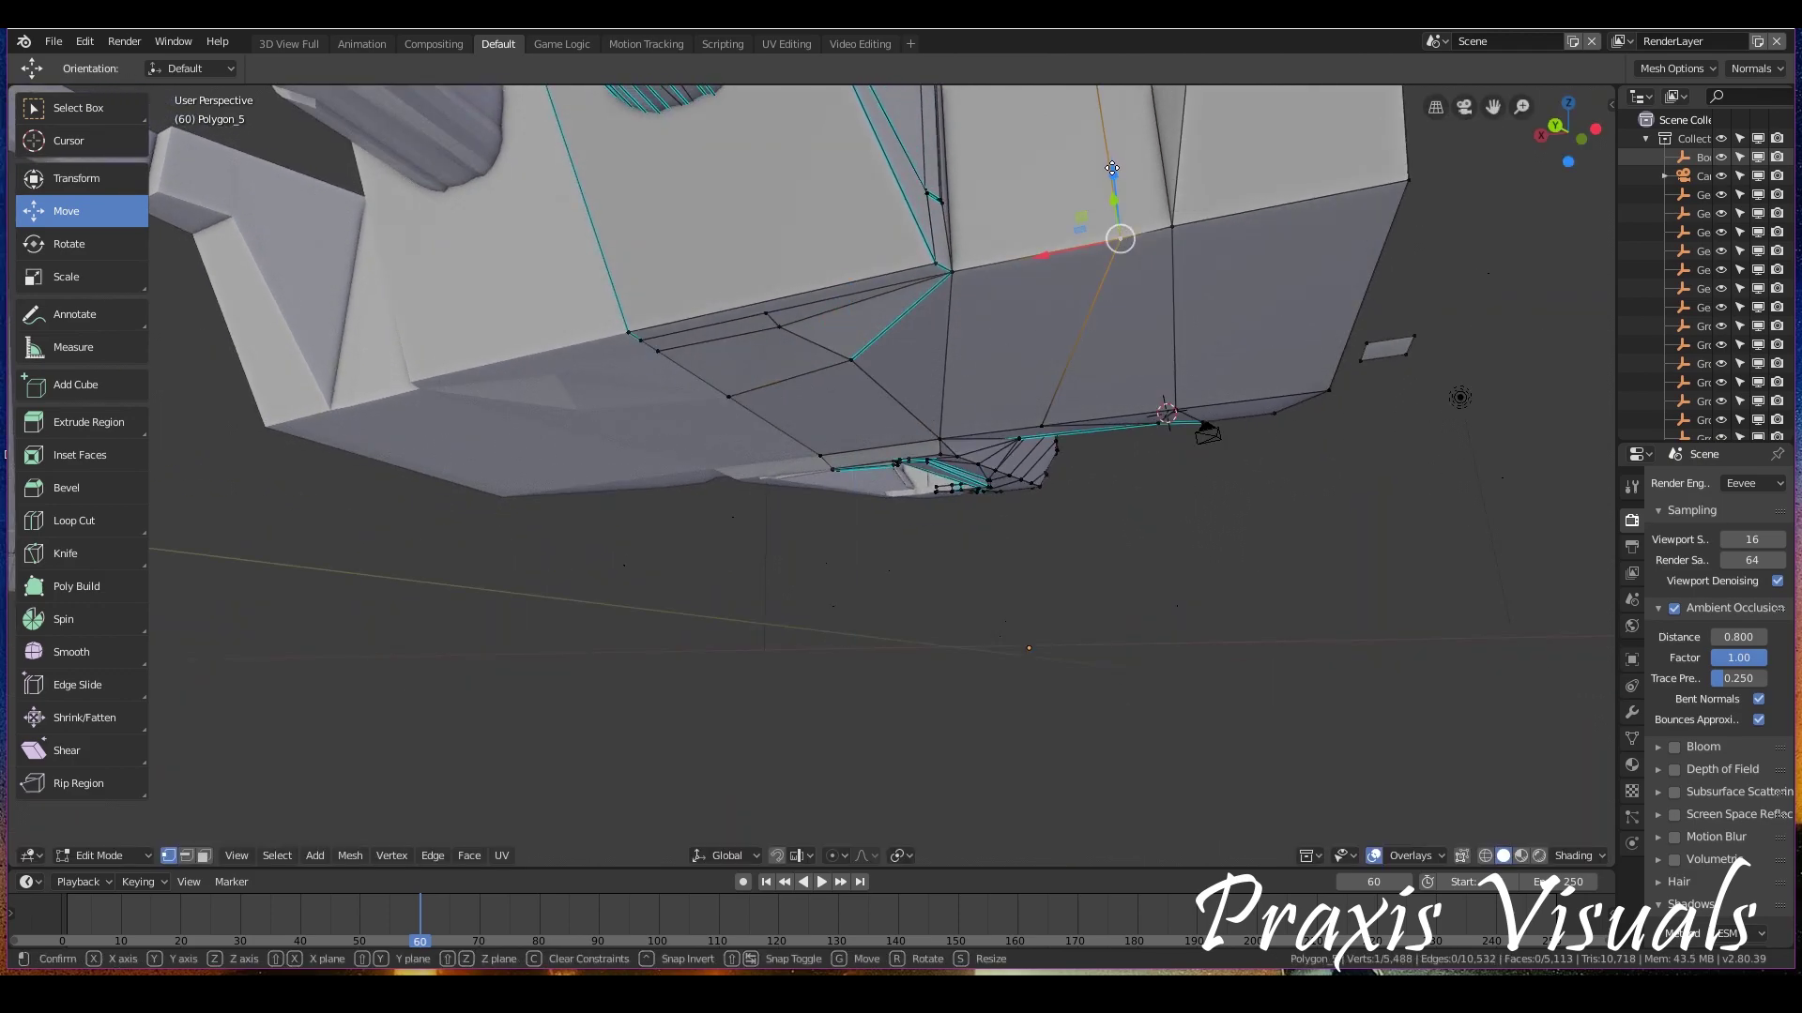
{"action": "left_click", "coordinate": [1171, 228]}
{"action": "left_click_drag", "start_coordinate": [1164, 167], "coordinate": [1165, 172]}
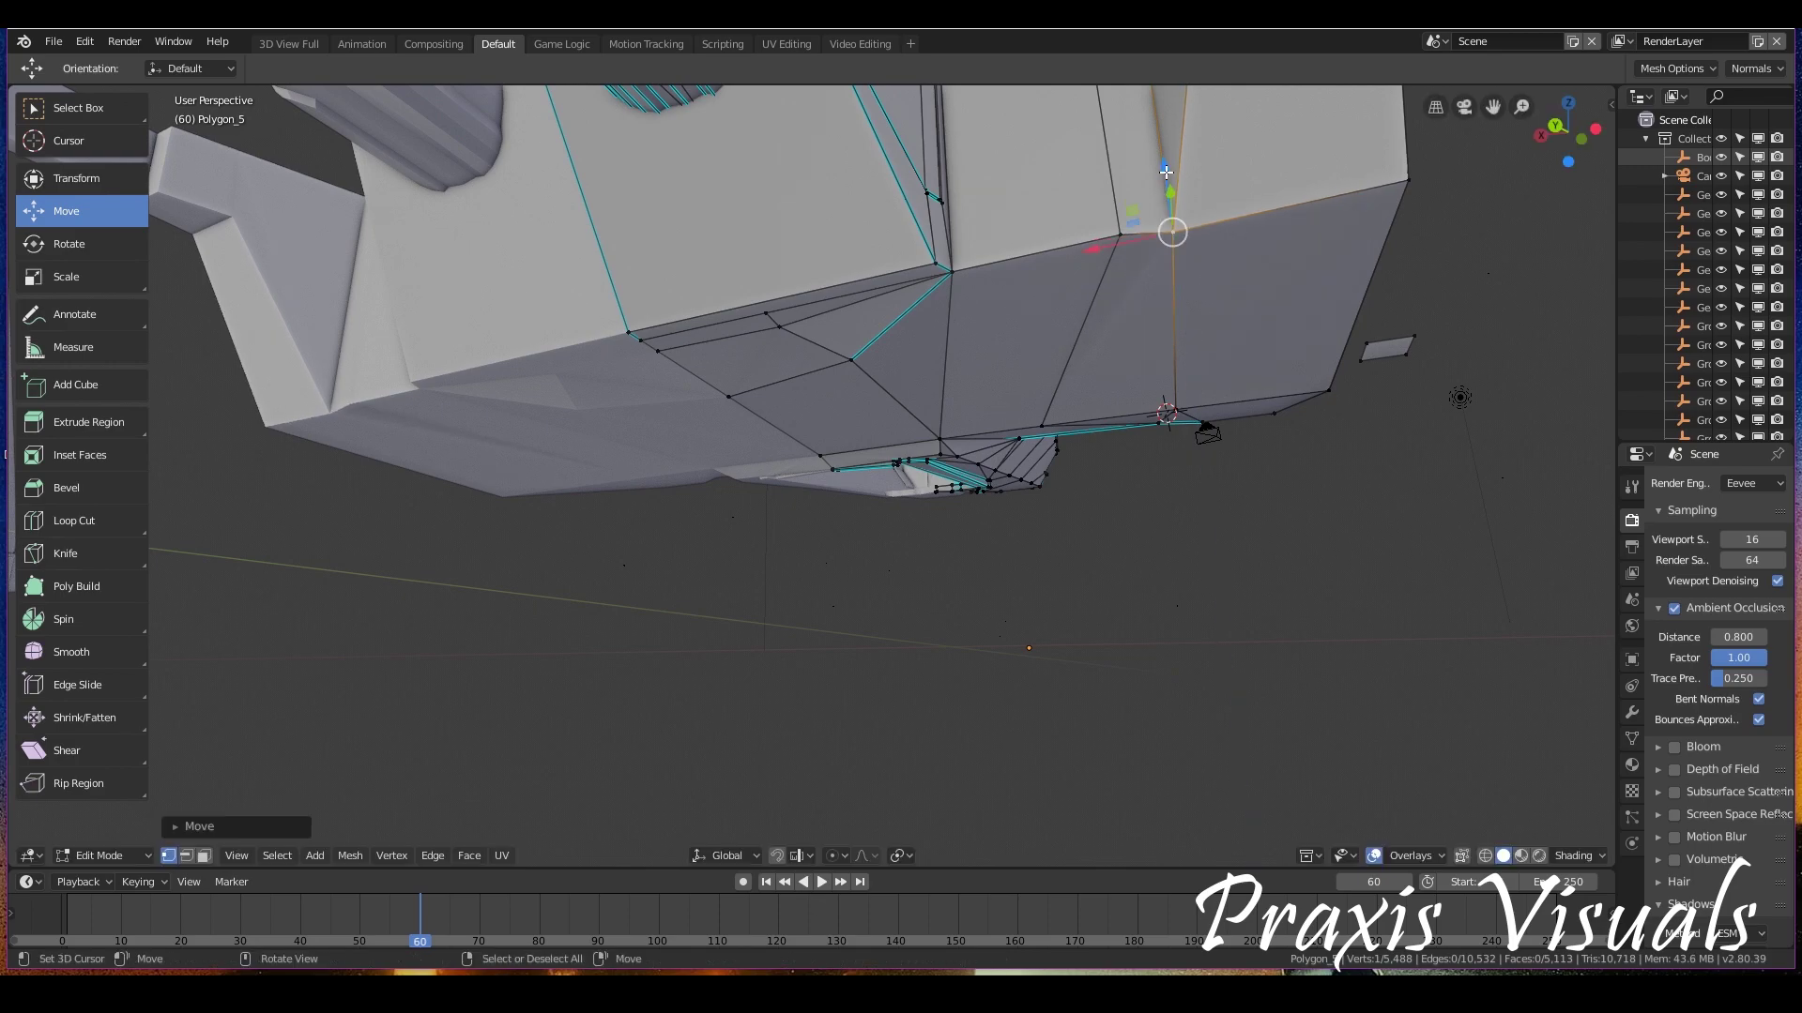
{"action": "left_click", "coordinate": [1170, 410]}
{"action": "left_click_drag", "start_coordinate": [1165, 353], "coordinate": [1166, 348]}
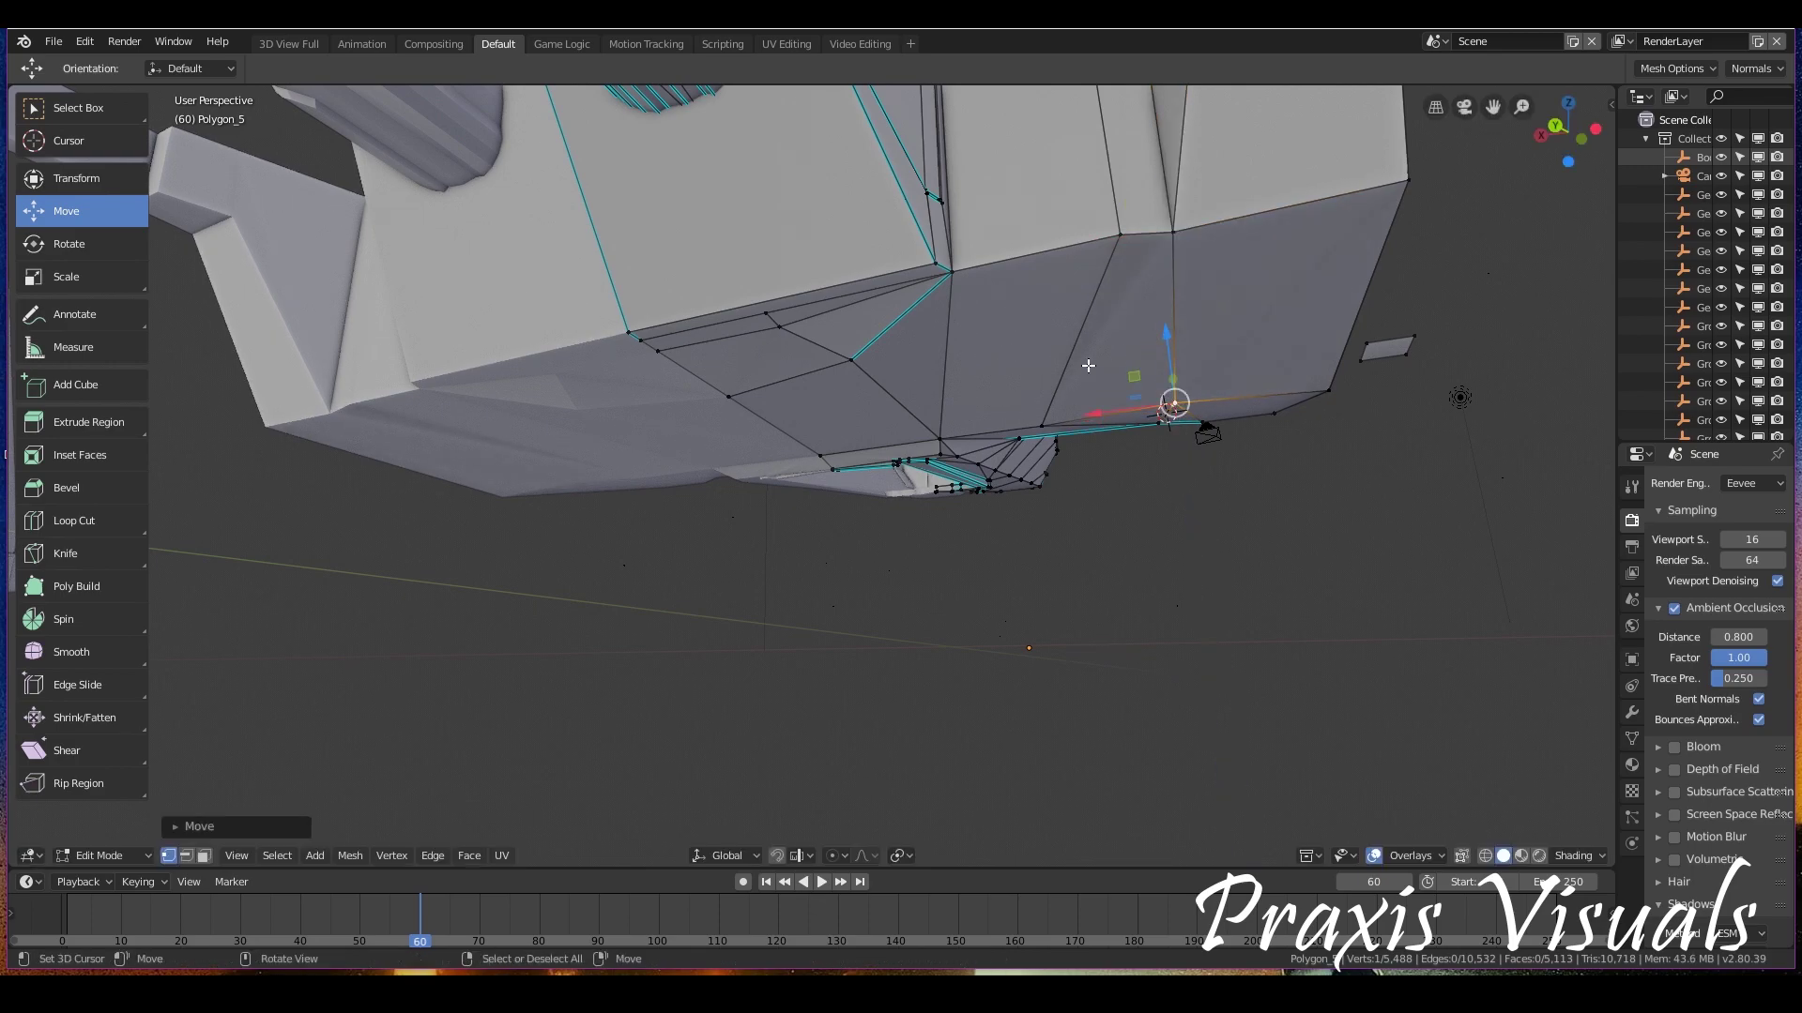
{"action": "left_click", "coordinate": [941, 428]}
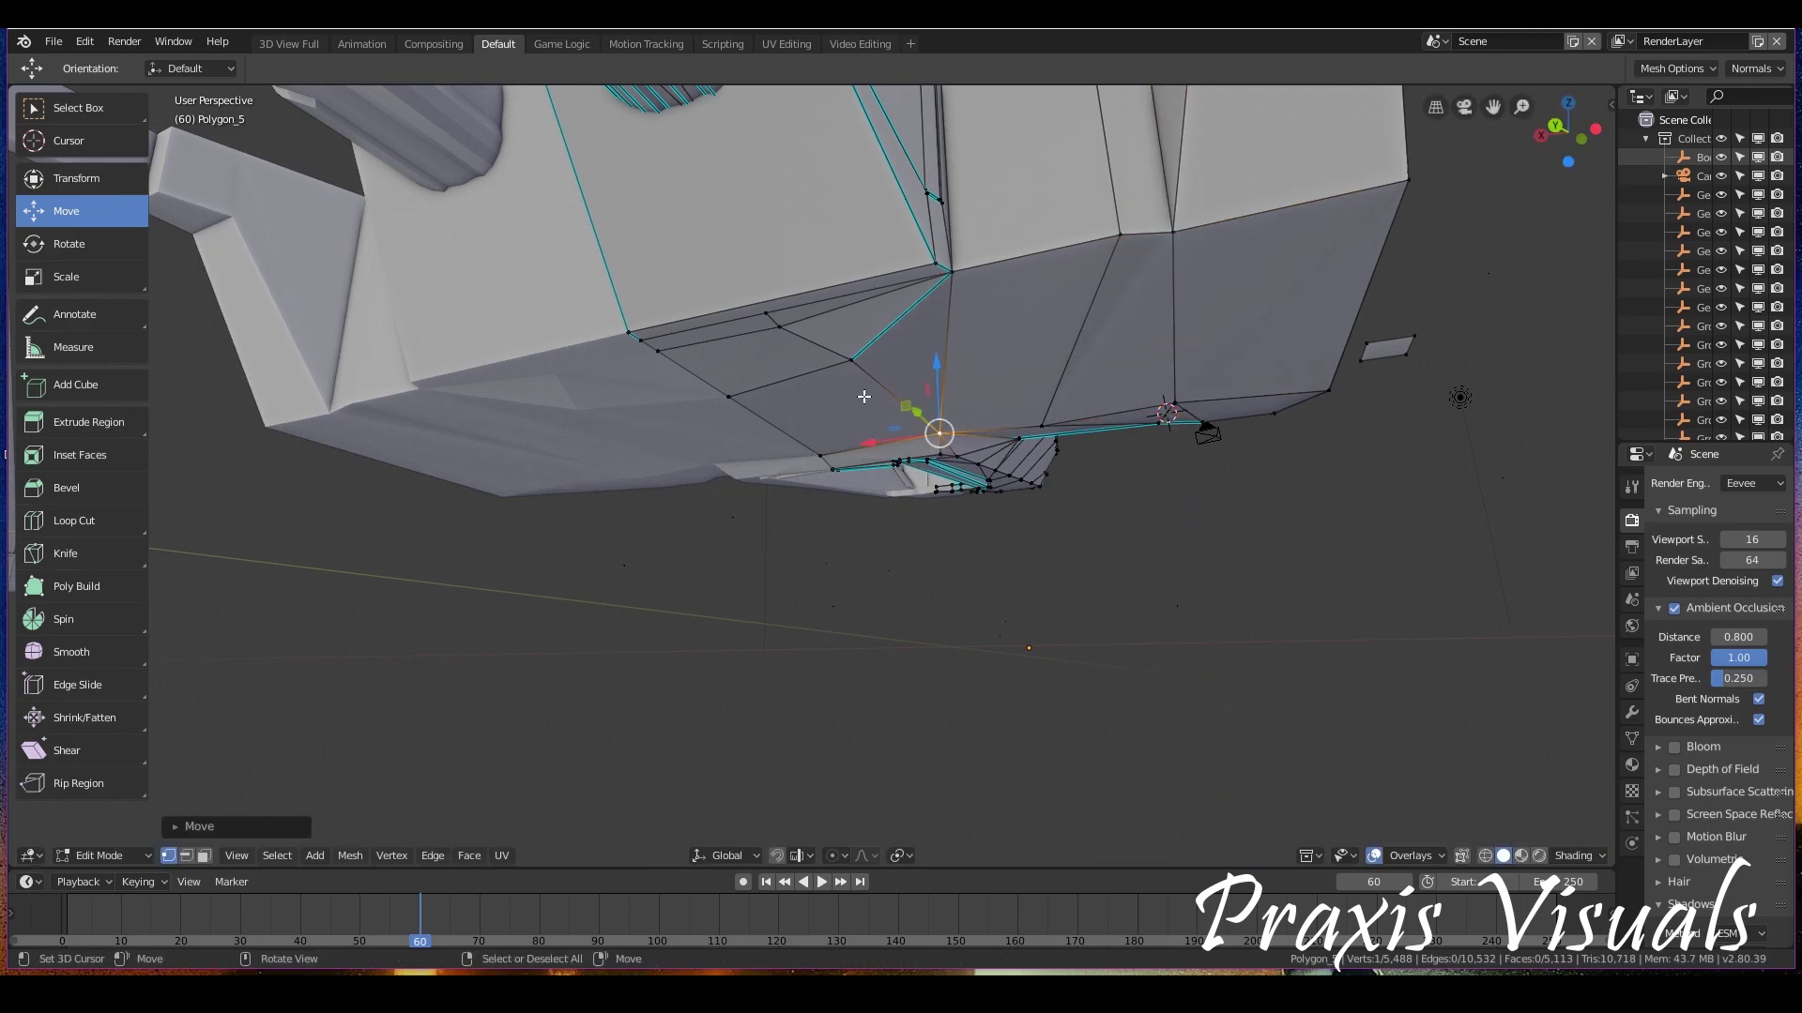
{"action": "middle_click_drag", "start_coordinate": [863, 397], "coordinate": [925, 511]}
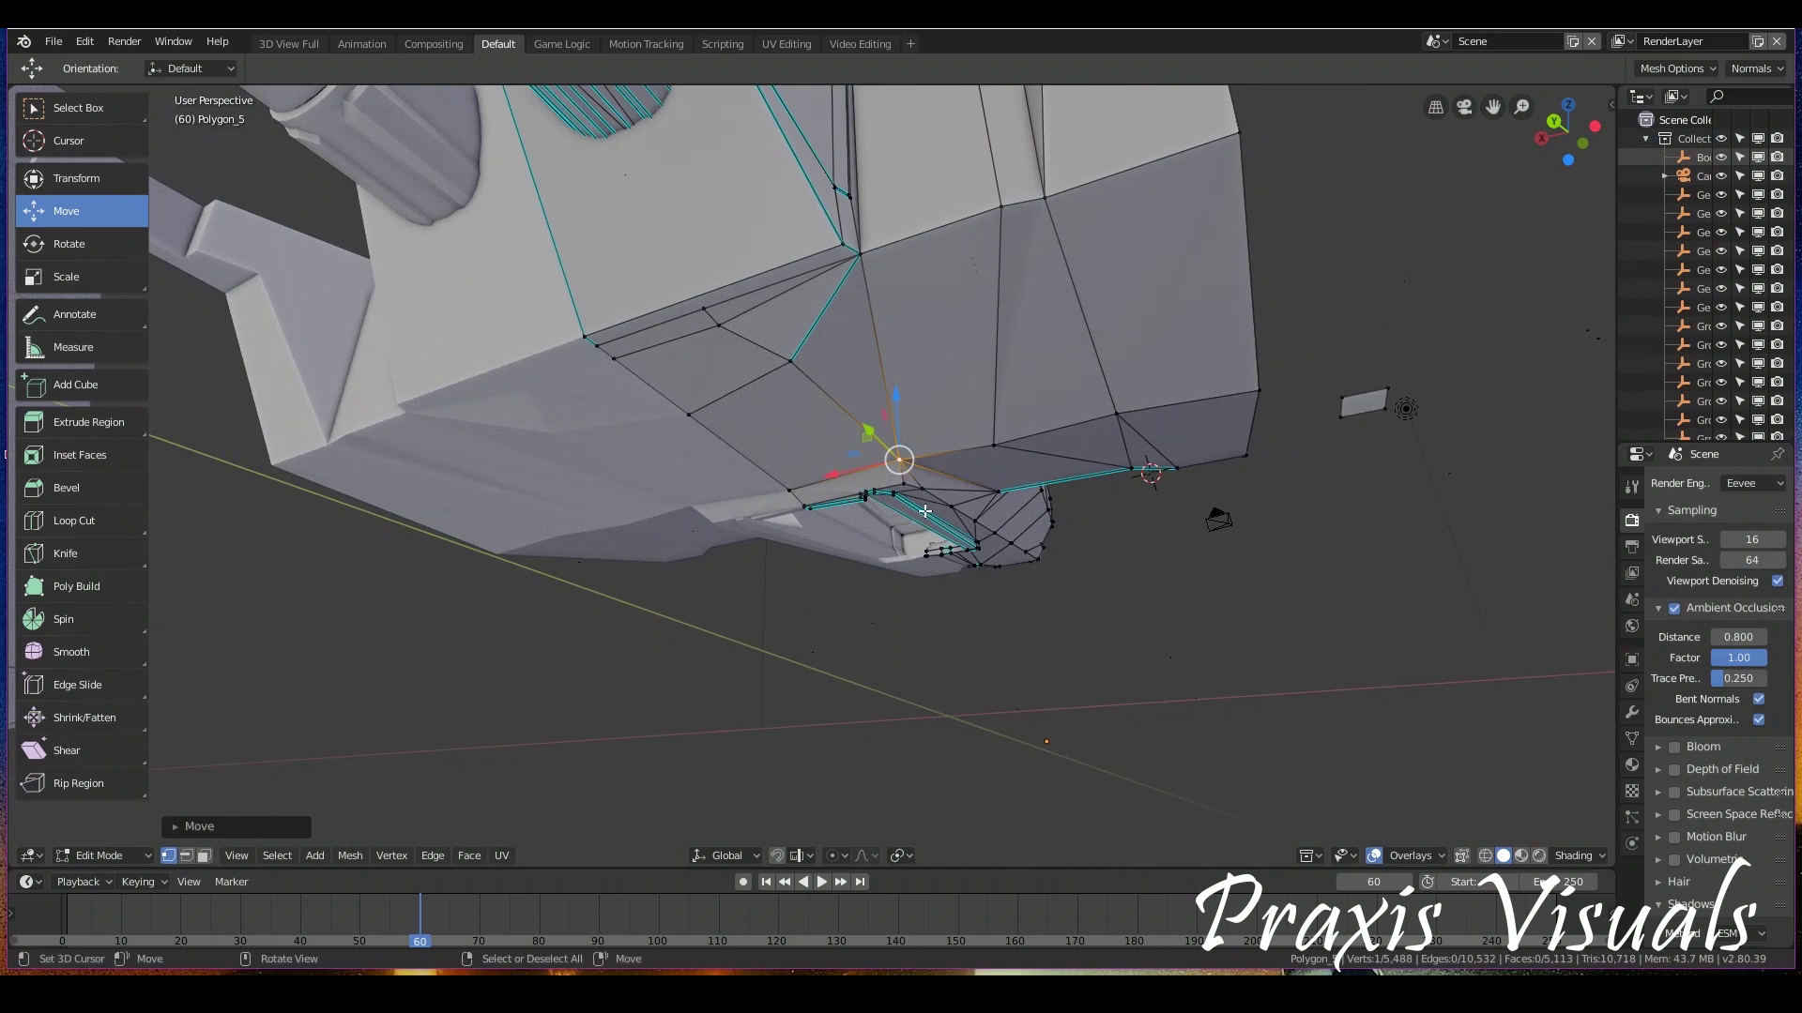
Switch to face selection and select all faces of the flat hull underside from the centre line to the outer wing edge
{"action": "left_click", "coordinate": [203, 859]}
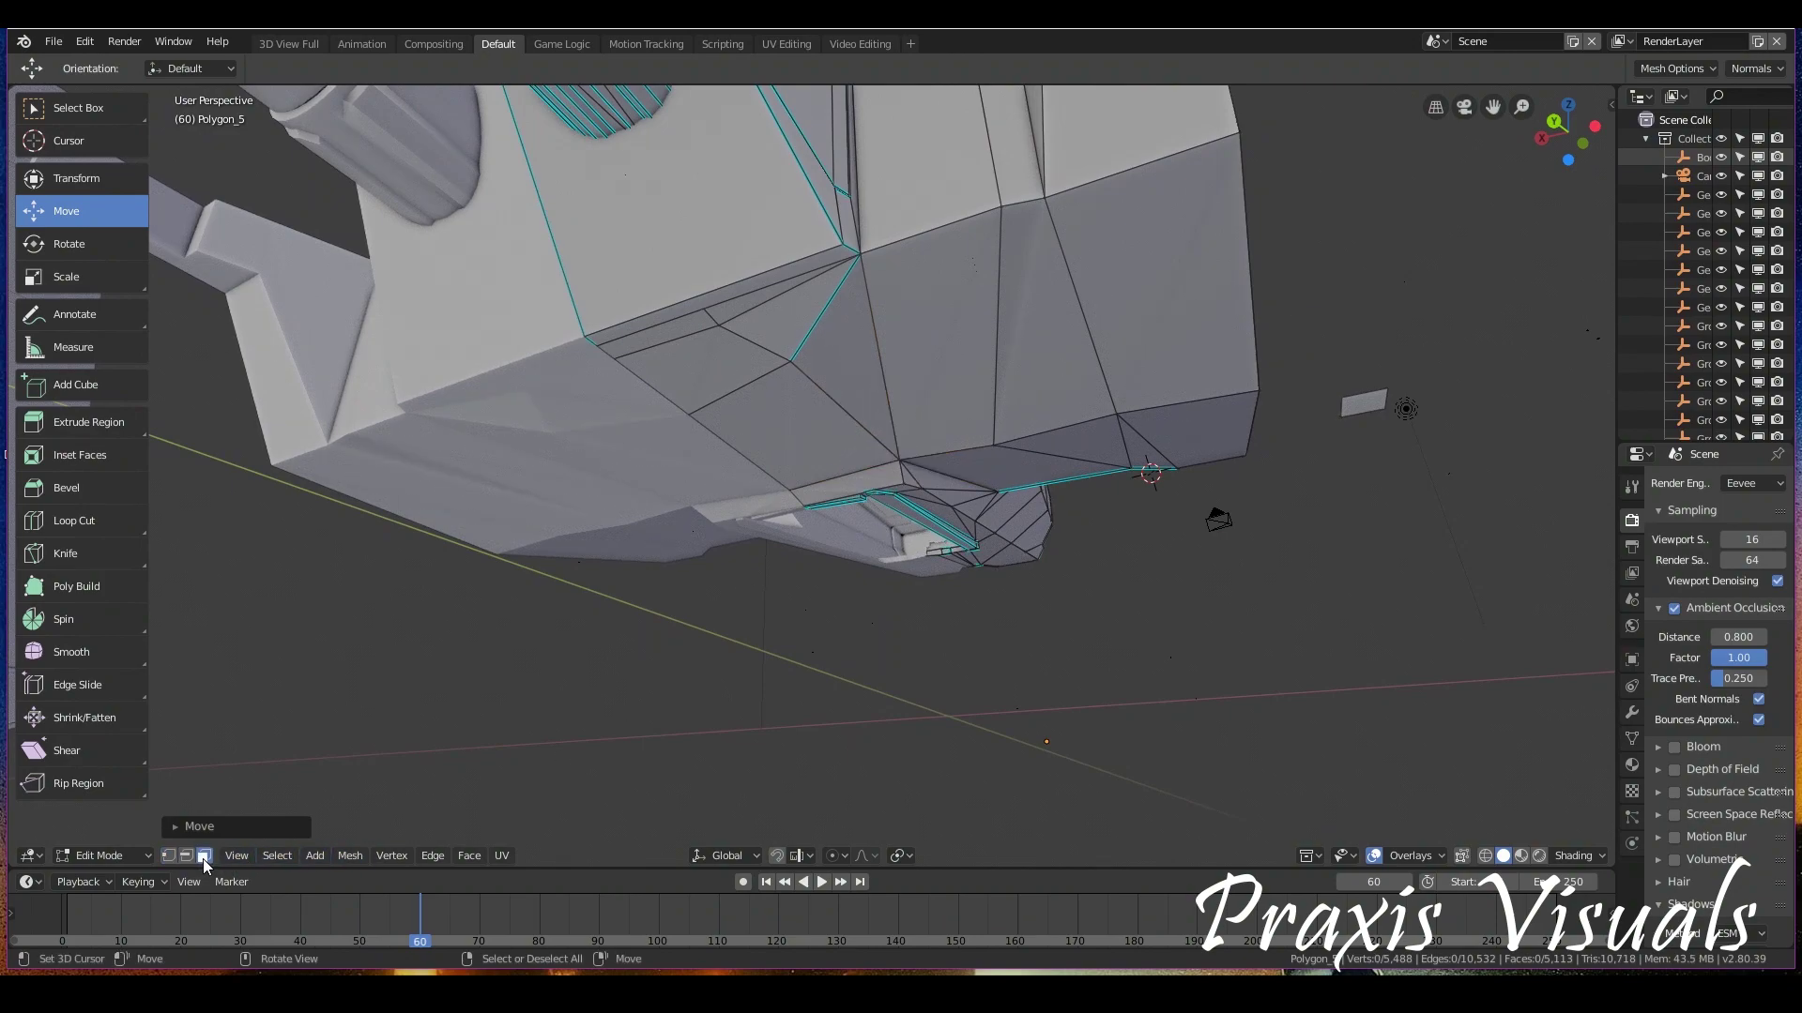
{"action": "right_click", "coordinate": [725, 378]}
{"action": "right_click", "coordinate": [770, 315], "text": "shift"}
{"action": "right_click", "coordinate": [746, 302], "text": "shift"}
{"action": "right_click", "coordinate": [700, 321], "text": "shift"}
{"action": "right_click", "coordinate": [698, 287], "text": "shift"}
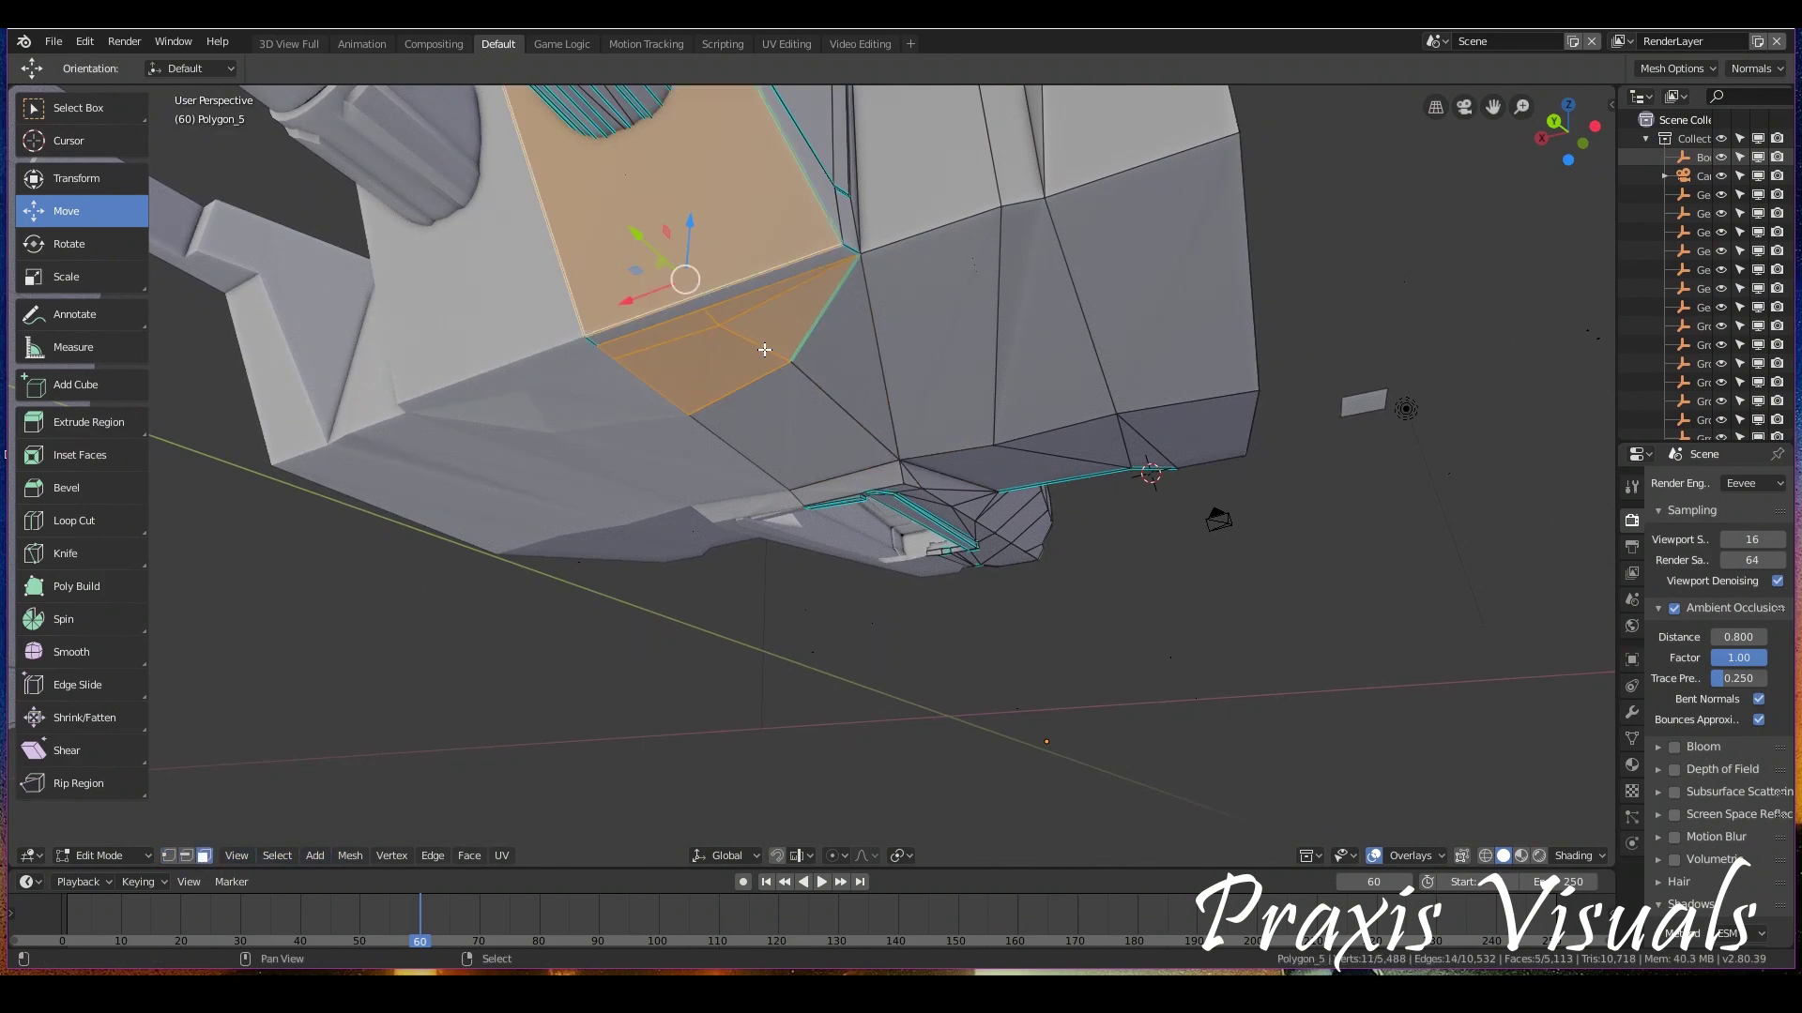
{"action": "right_click", "coordinate": [717, 263], "text": "shift"}
{"action": "right_click", "coordinate": [718, 293], "text": "shift"}
{"action": "right_click", "coordinate": [774, 405], "text": "shift"}
{"action": "right_click", "coordinate": [862, 344], "text": "shift"}
{"action": "right_click", "coordinate": [926, 326], "text": "shift"}
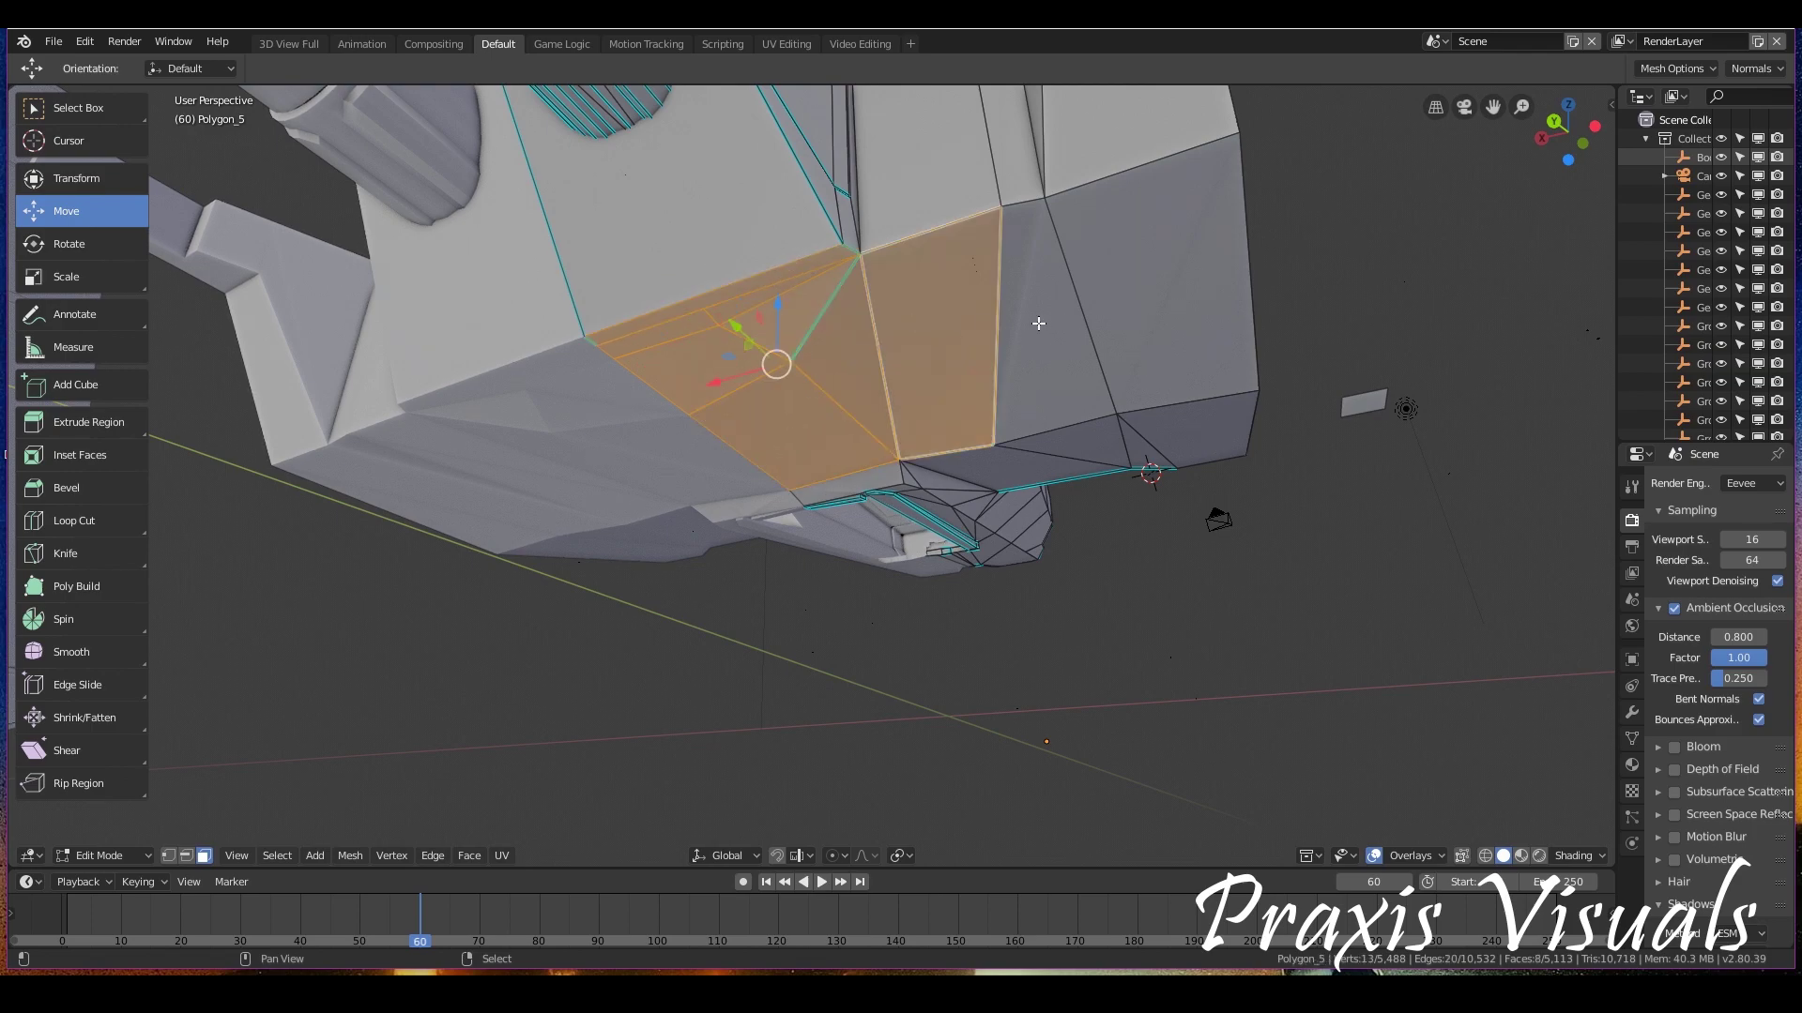
{"action": "right_click", "coordinate": [1038, 324], "text": "shift"}
{"action": "right_click", "coordinate": [1119, 322], "text": "shift"}
{"action": "middle_click_drag", "start_coordinate": [1122, 320], "coordinate": [1054, 345]}
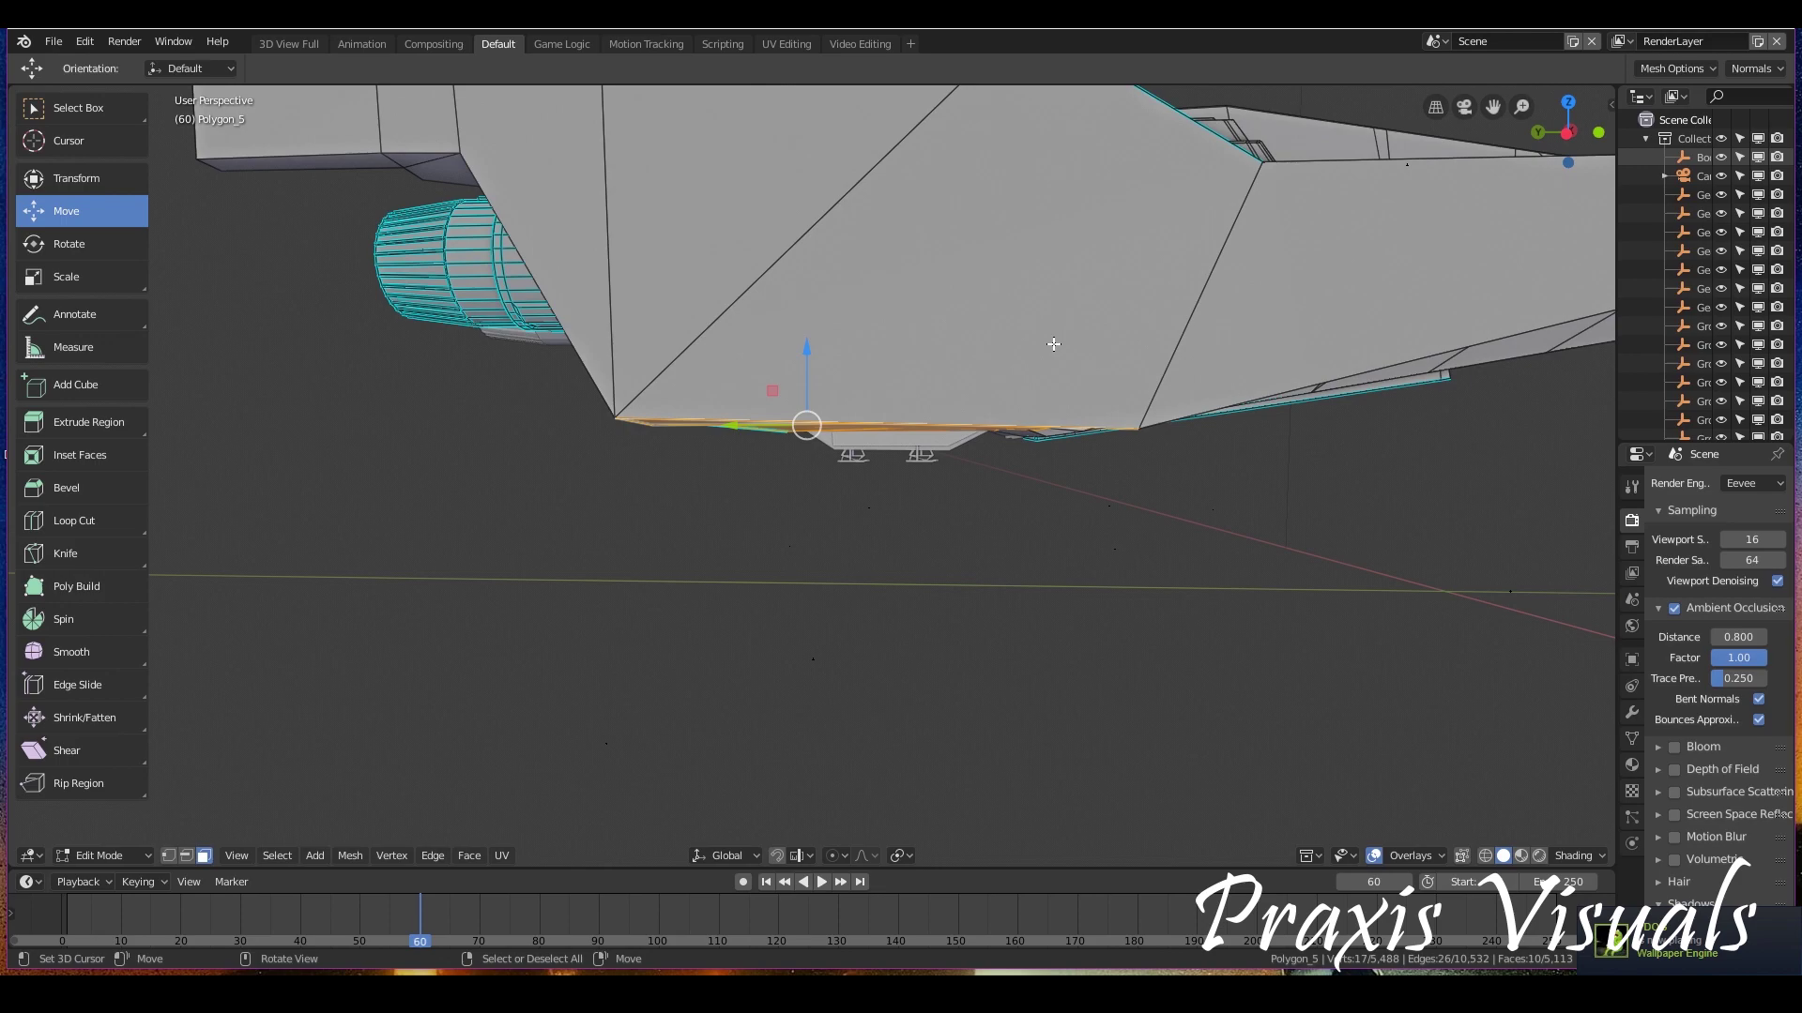
Flatten the selected underside faces by scaling them to 0 along the global Z axis
{"action": "key", "text": "s"}
{"action": "key", "text": "z"}
{"action": "key", "text": "0"}
{"action": "key", "text": "Return"}
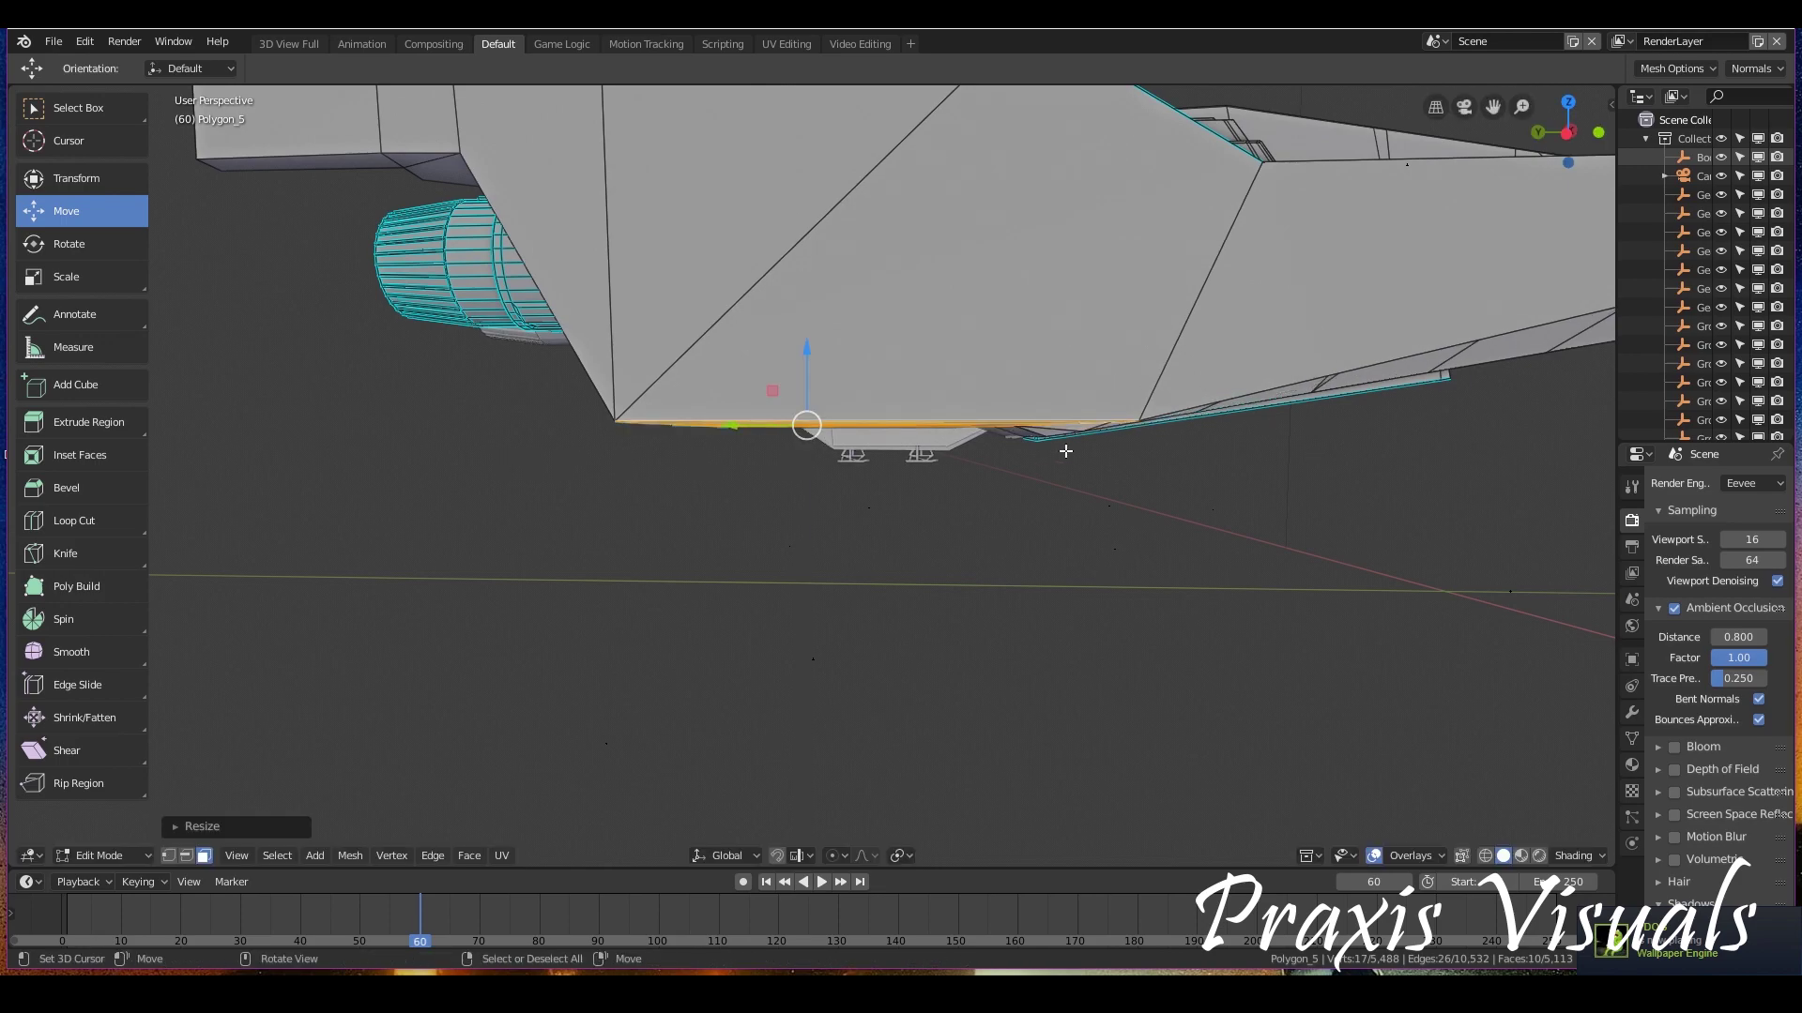
{"action": "middle_click_drag", "start_coordinate": [1066, 451], "coordinate": [1036, 427]}
{"action": "key", "text": "r"}
{"action": "key", "text": "x"}
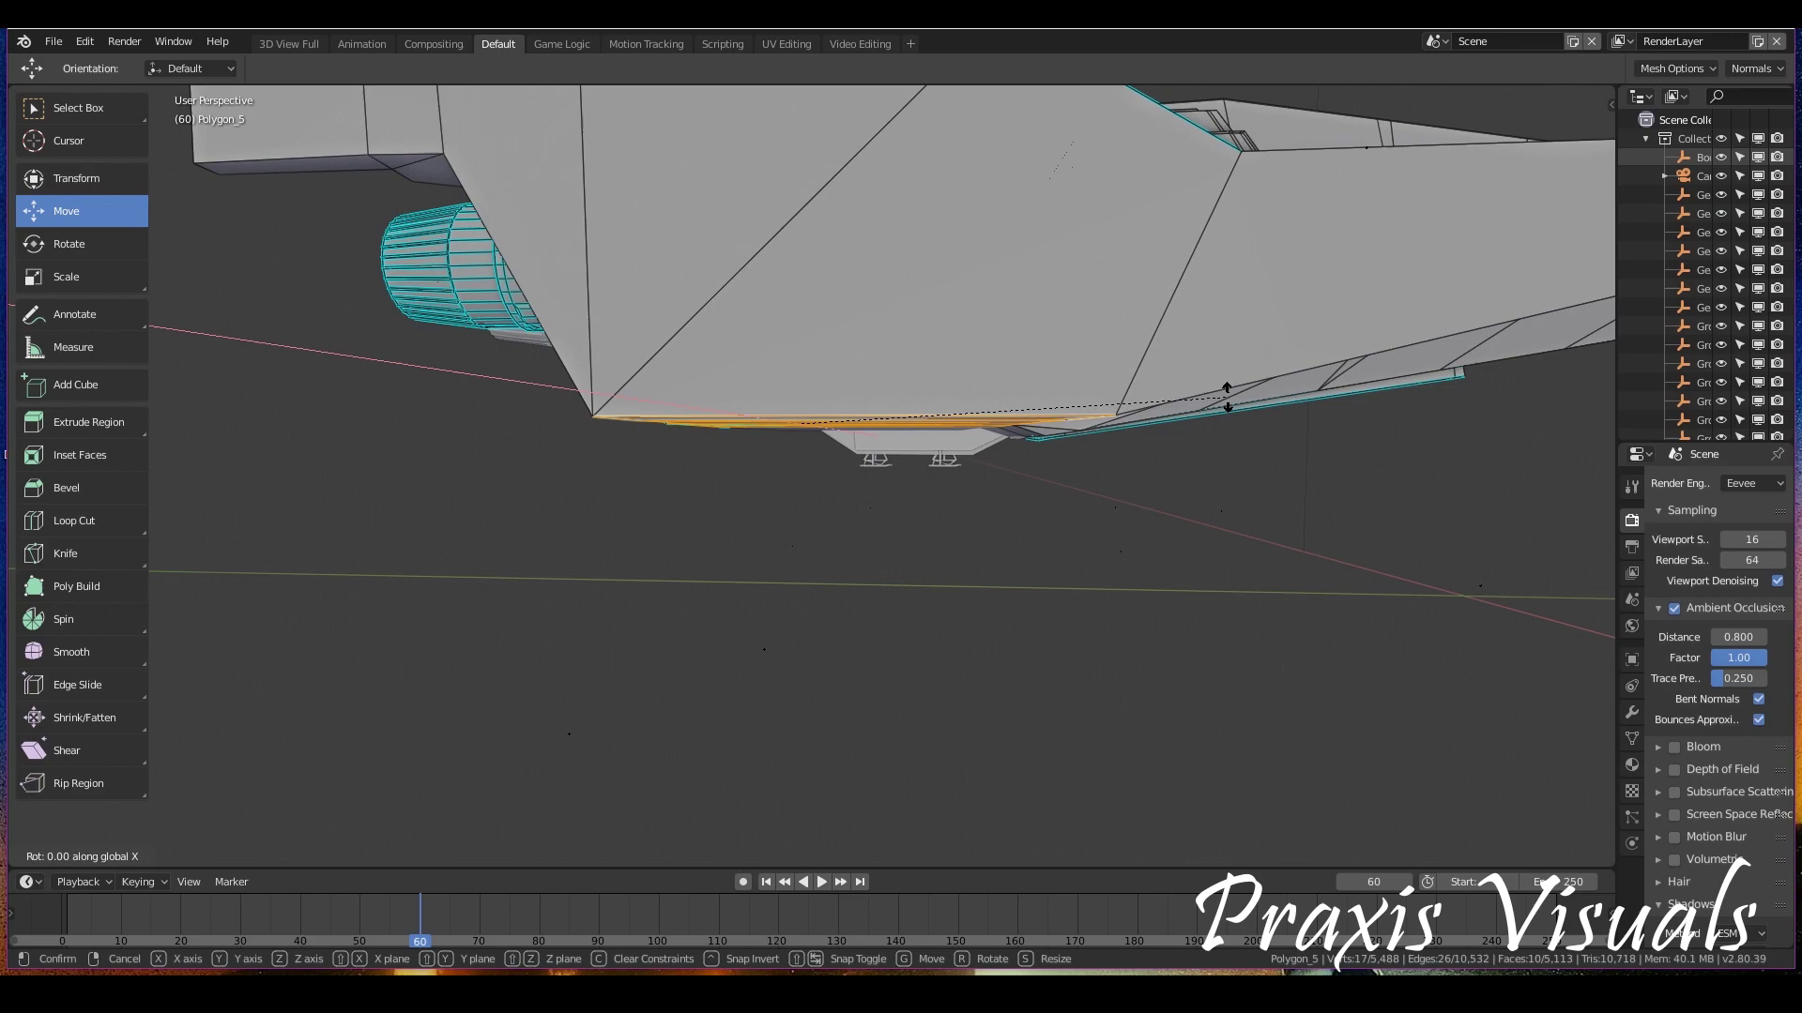
{"action": "right_click", "coordinate": [1221, 404]}
Rotate the flattened underside faces about 3 degrees around the global X axis
{"action": "key", "text": "r"}
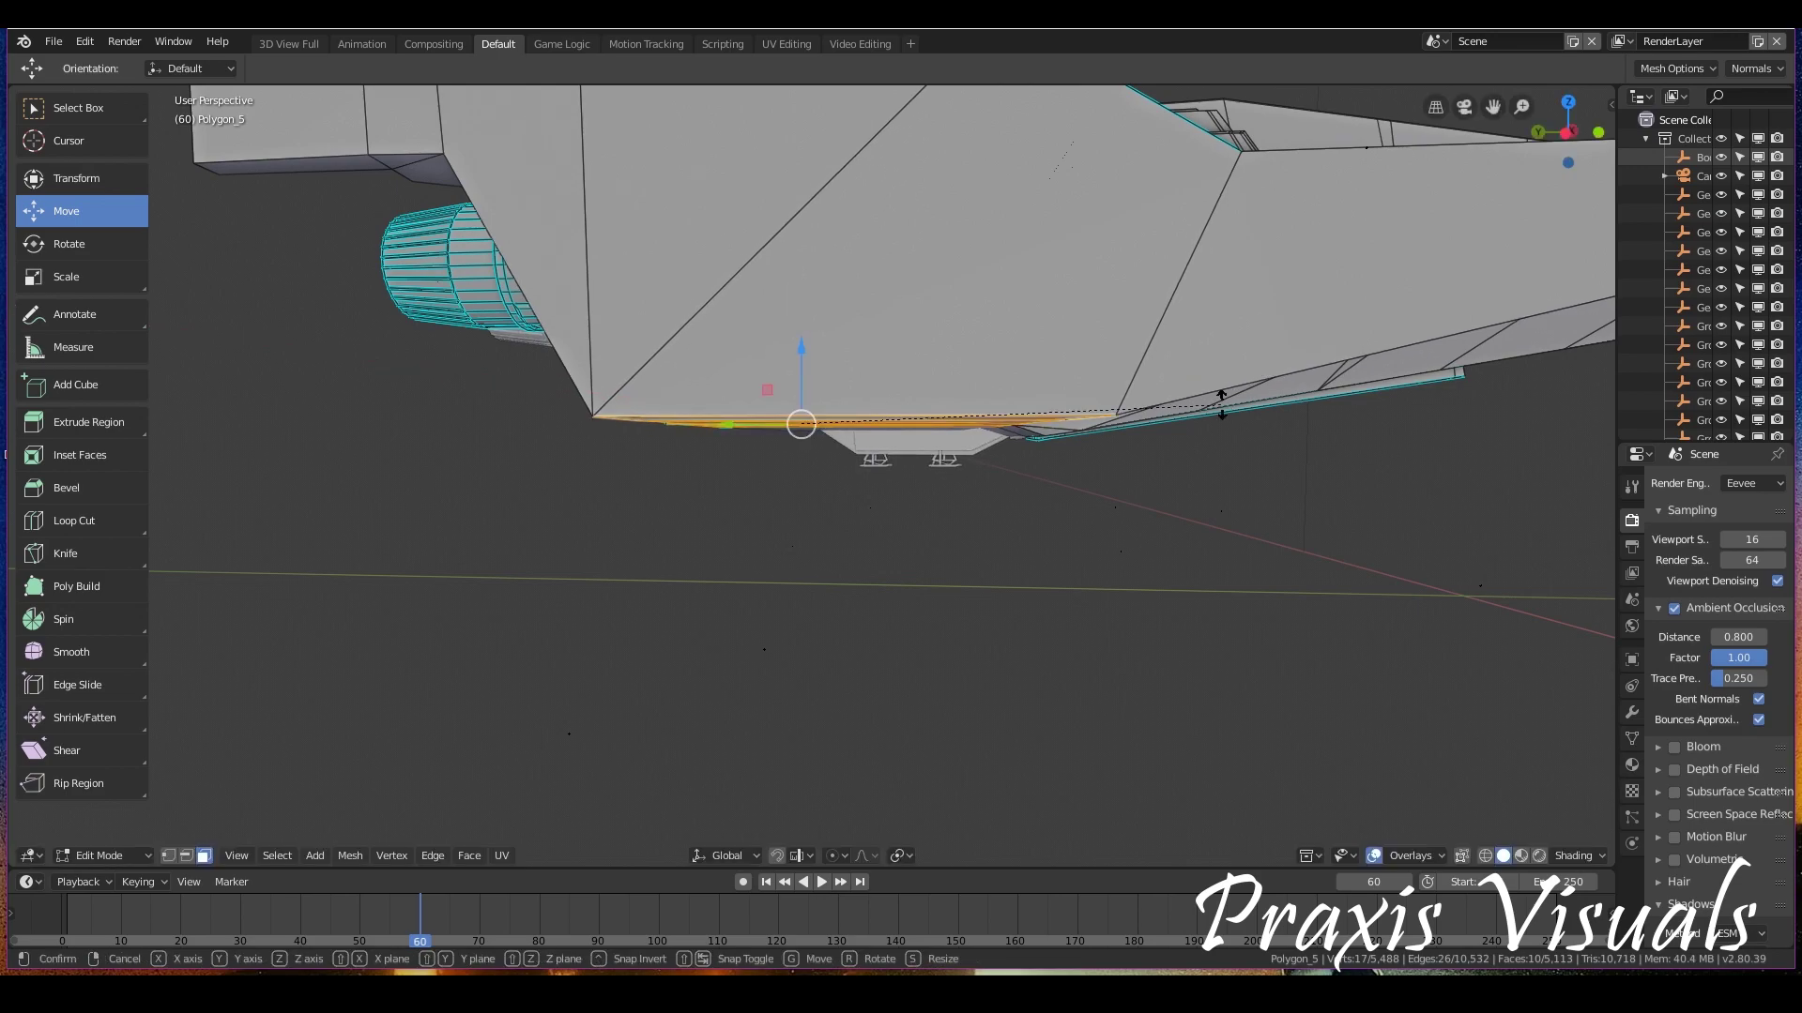
{"action": "key", "text": "x"}
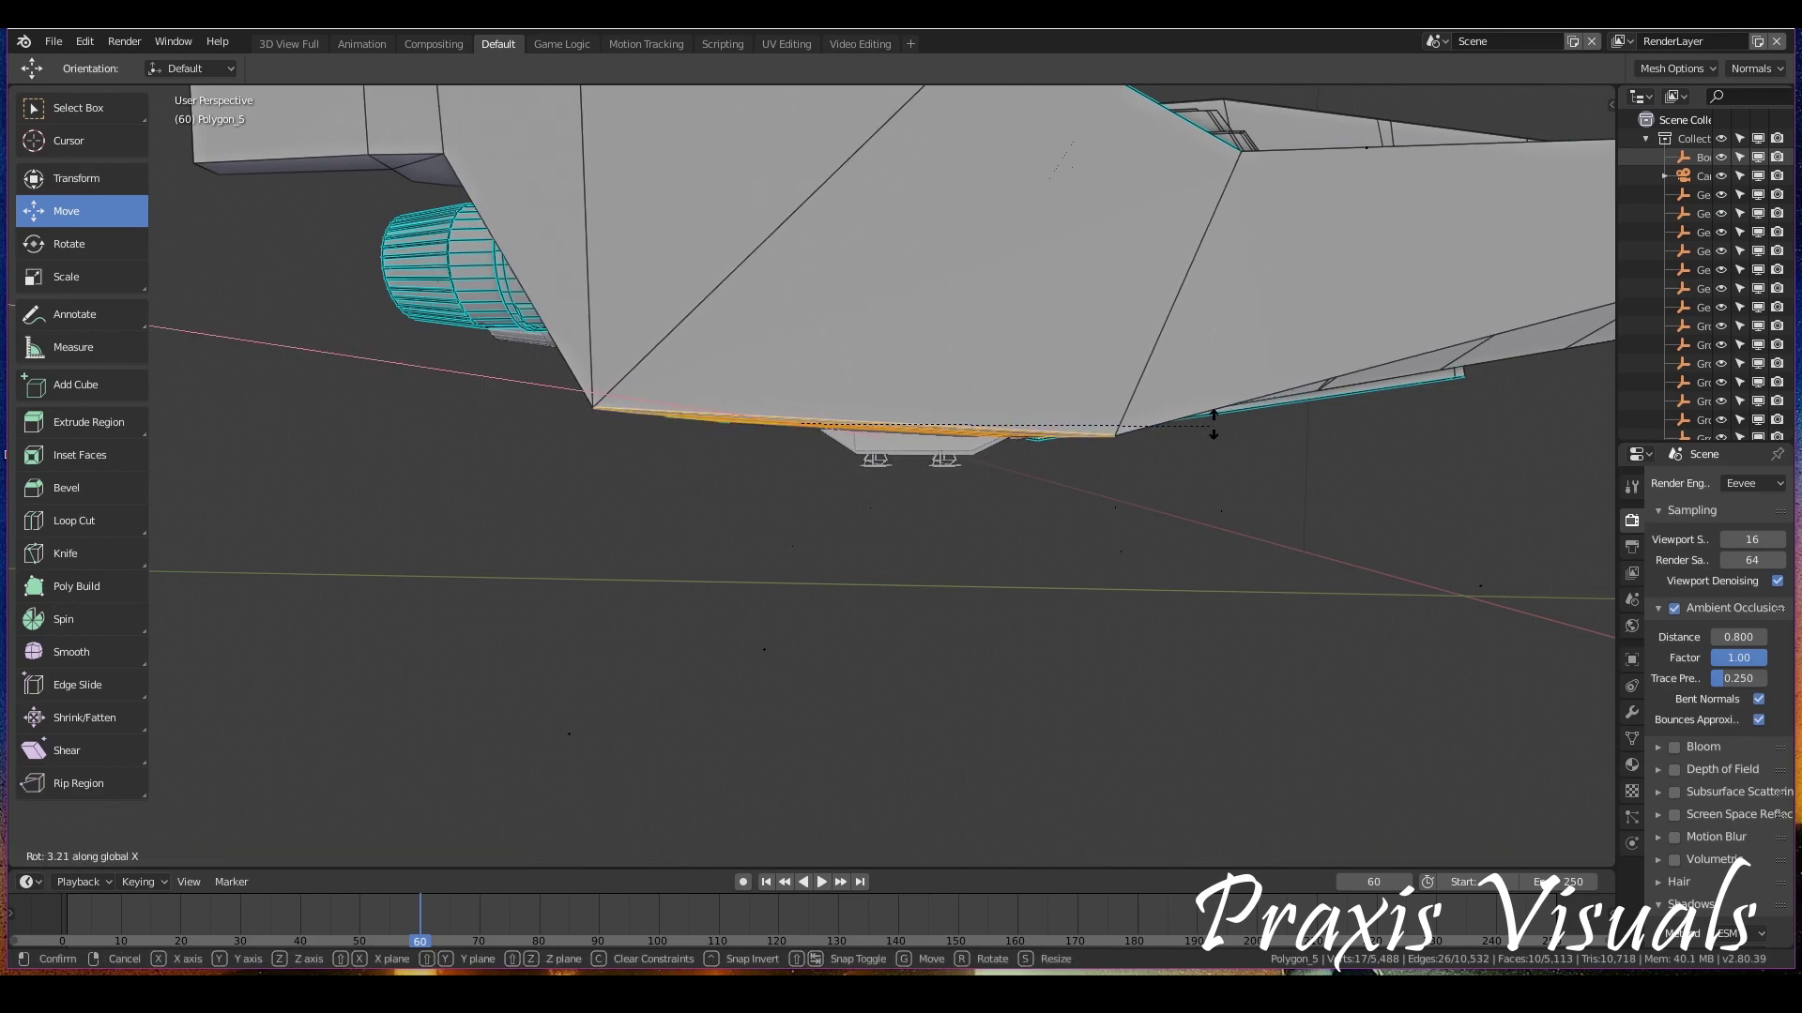
{"action": "left_click", "coordinate": [1213, 419]}
{"action": "middle_click_drag", "start_coordinate": [1213, 419], "coordinate": [1031, 416]}
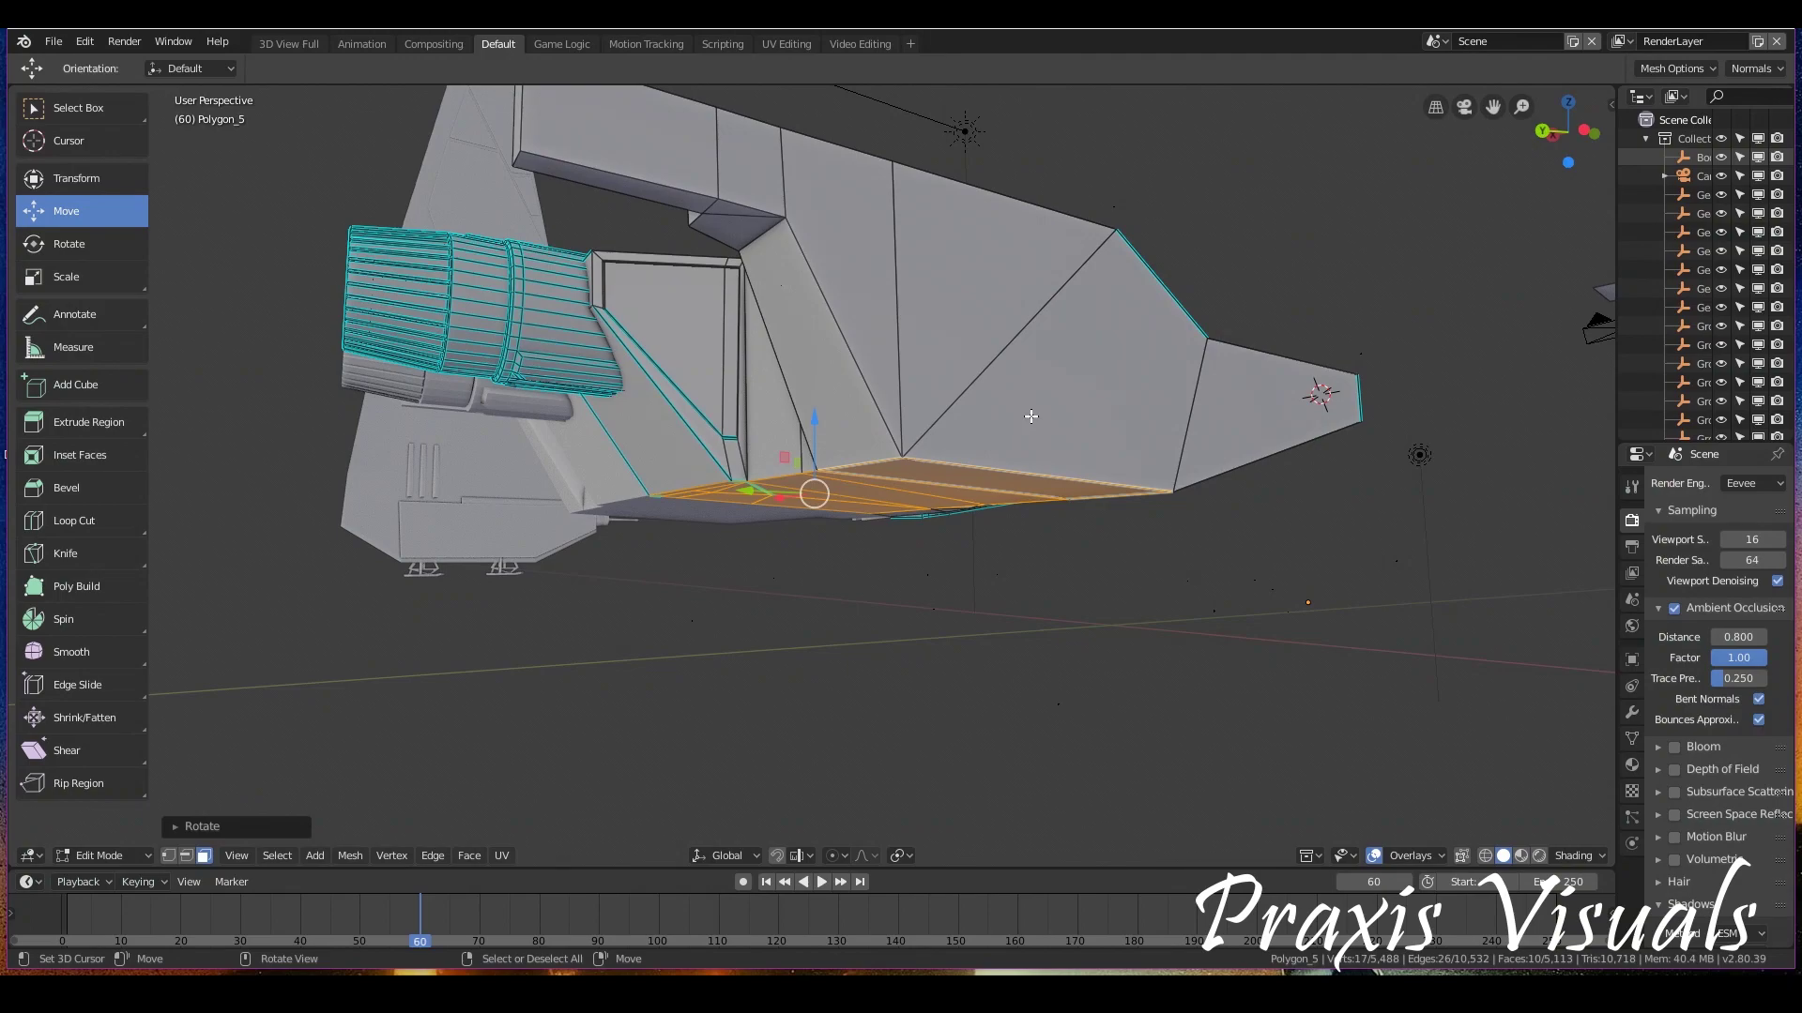
Undo the rotation and the Z flattening of the underside faces
{"action": "key", "text": "ctrl+z"}
{"action": "key", "text": "ctrl+z"}
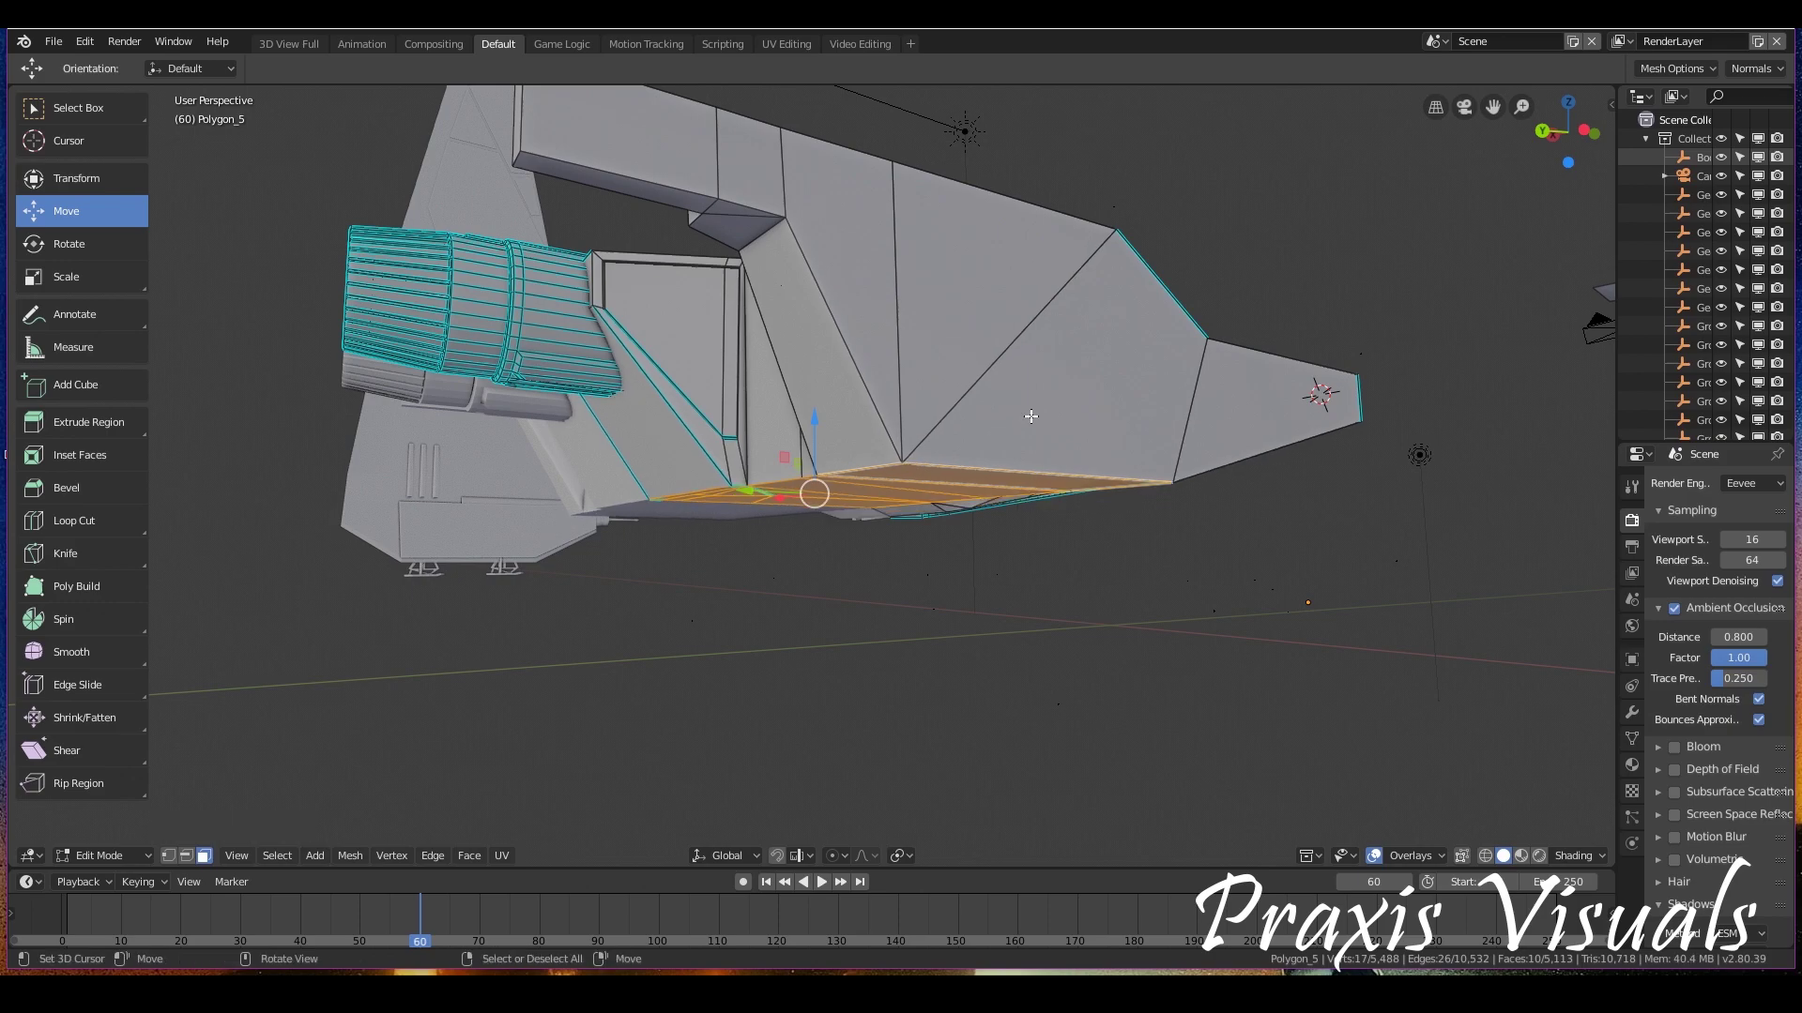
{"action": "middle_click_drag", "start_coordinate": [1031, 415], "coordinate": [901, 513]}
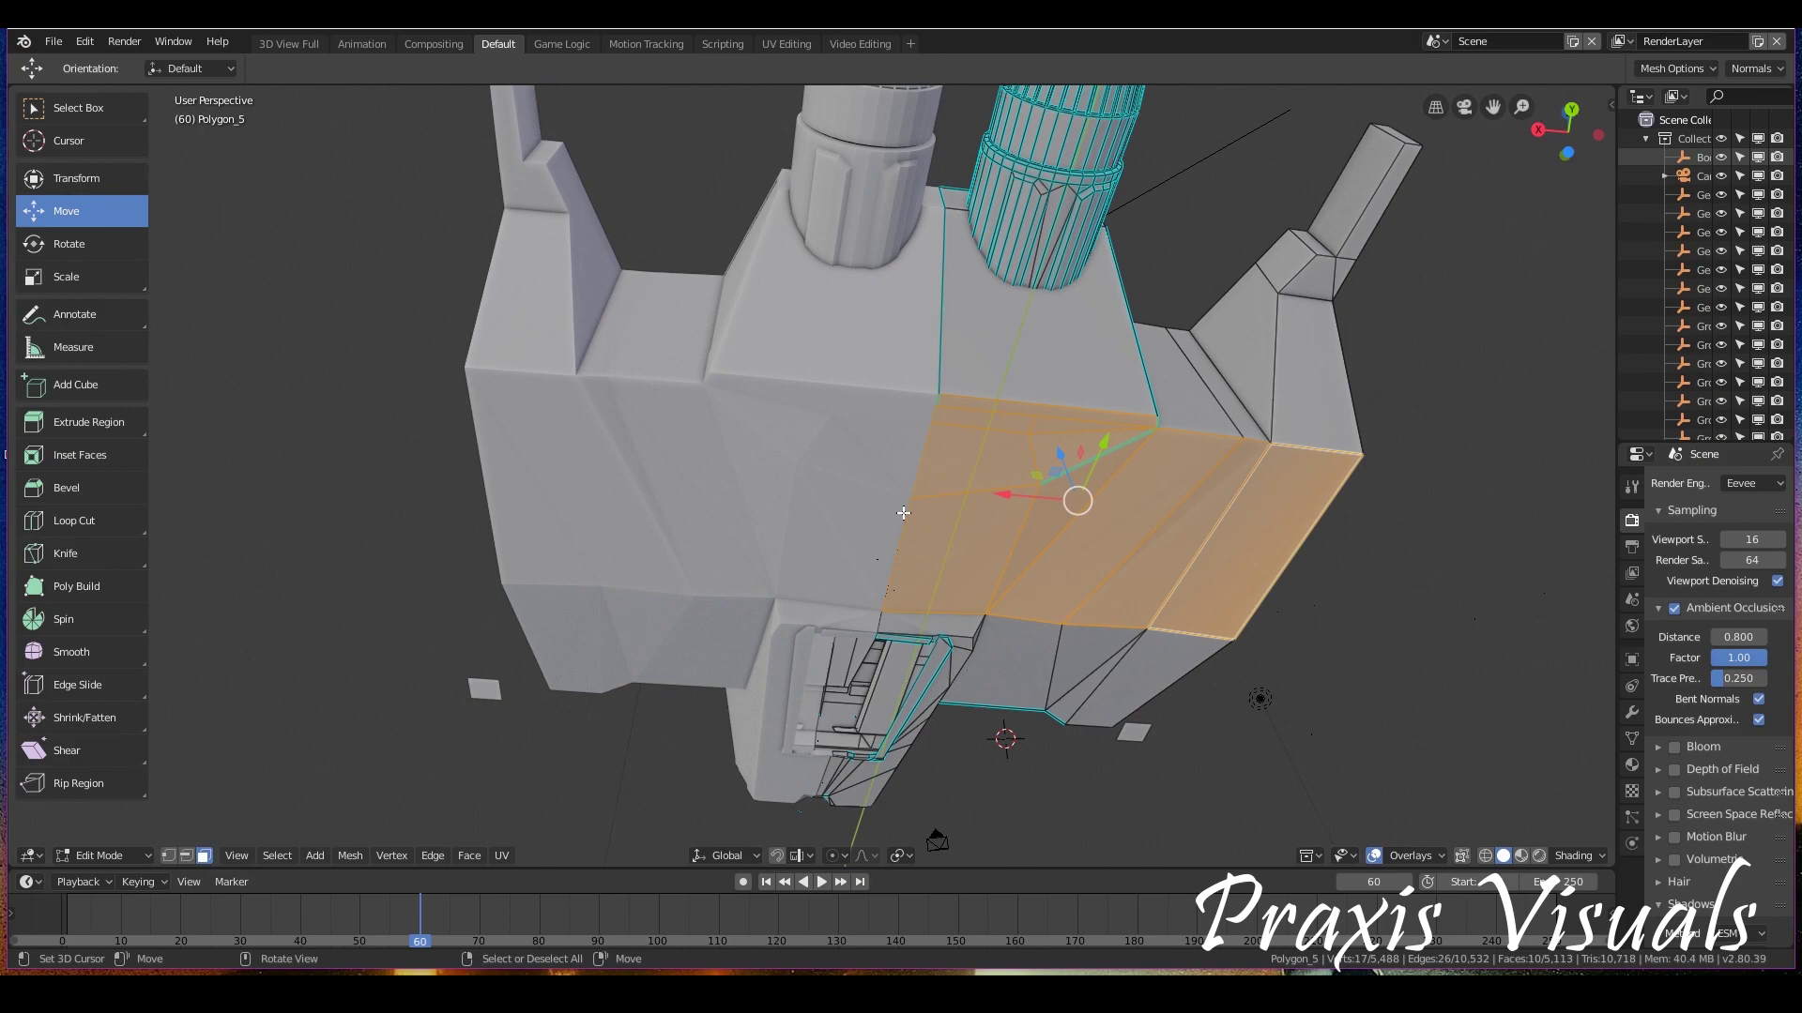
{"action": "middle_click_drag", "start_coordinate": [903, 513], "coordinate": [798, 453]}
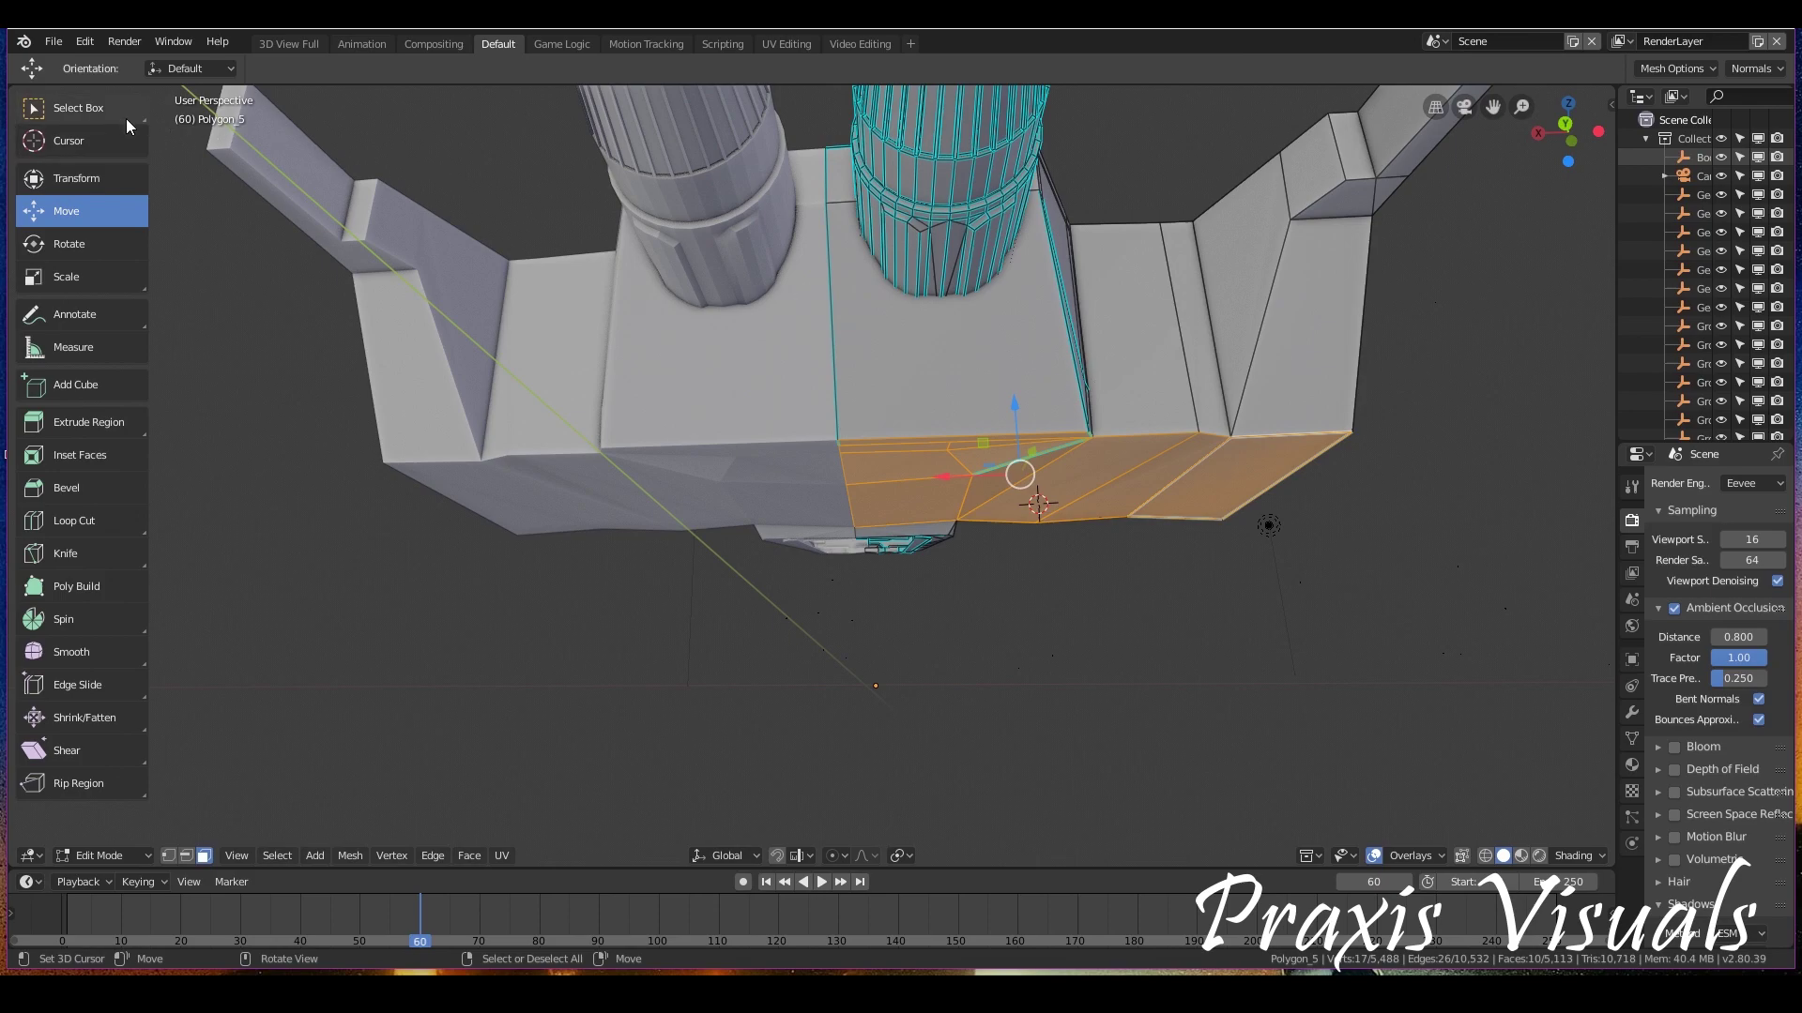
Open Blender's preferences with the add-ons list
{"action": "left_click", "coordinate": [80, 43]}
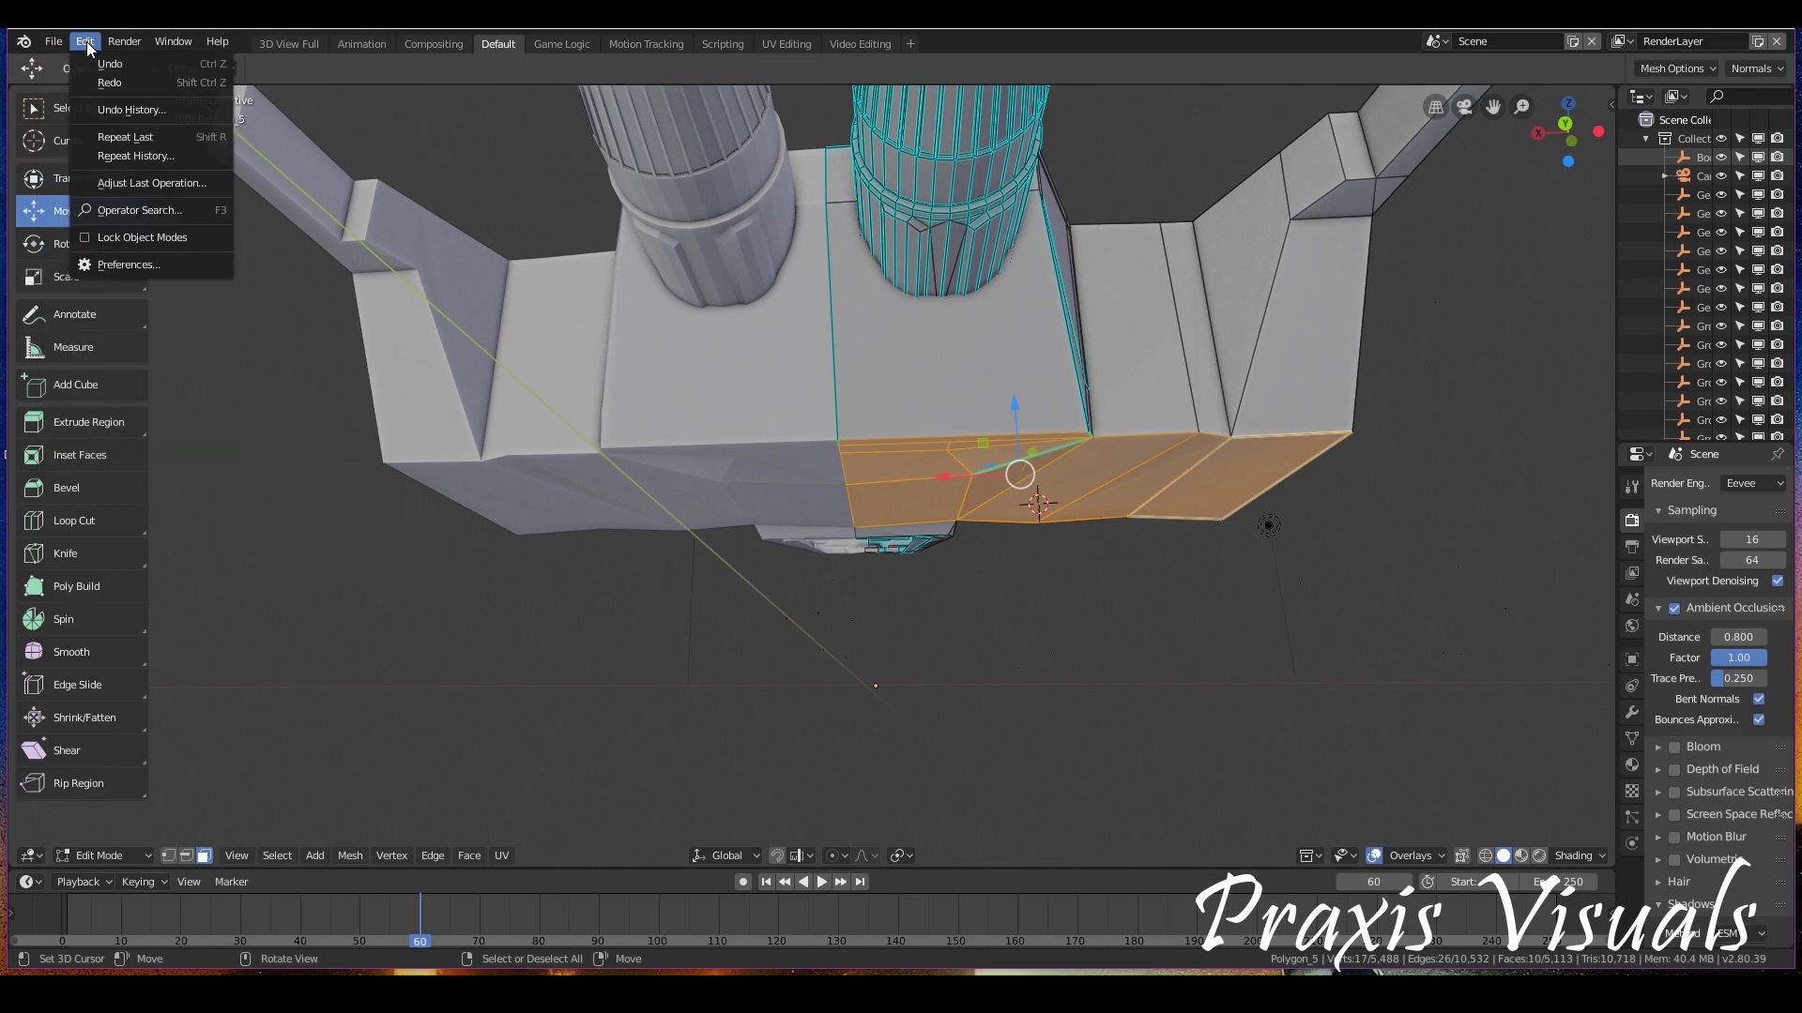
{"action": "left_click", "coordinate": [87, 41]}
{"action": "left_click", "coordinate": [86, 41]}
{"action": "left_click", "coordinate": [141, 263]}
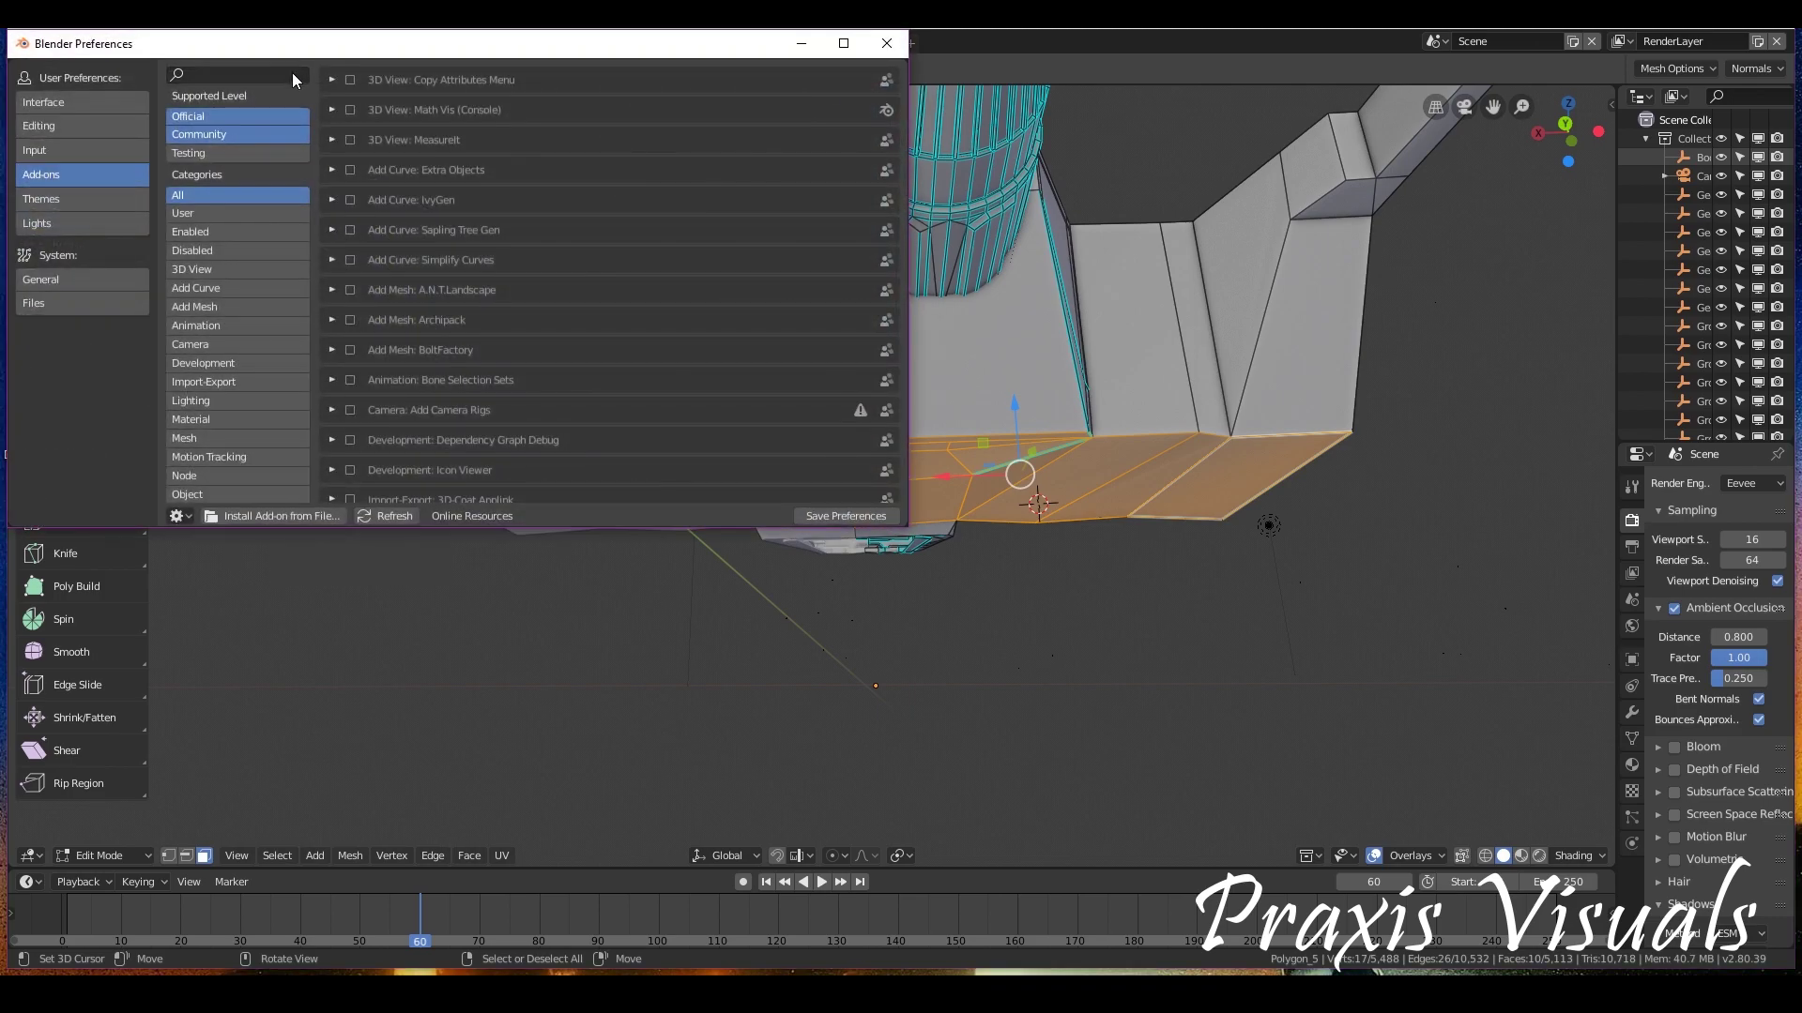
Search the add-ons for looptools, view the Mesh: LoopTools details, and close the preferences
{"action": "left_click", "coordinate": [248, 79]}
{"action": "type", "text": "looptools"}
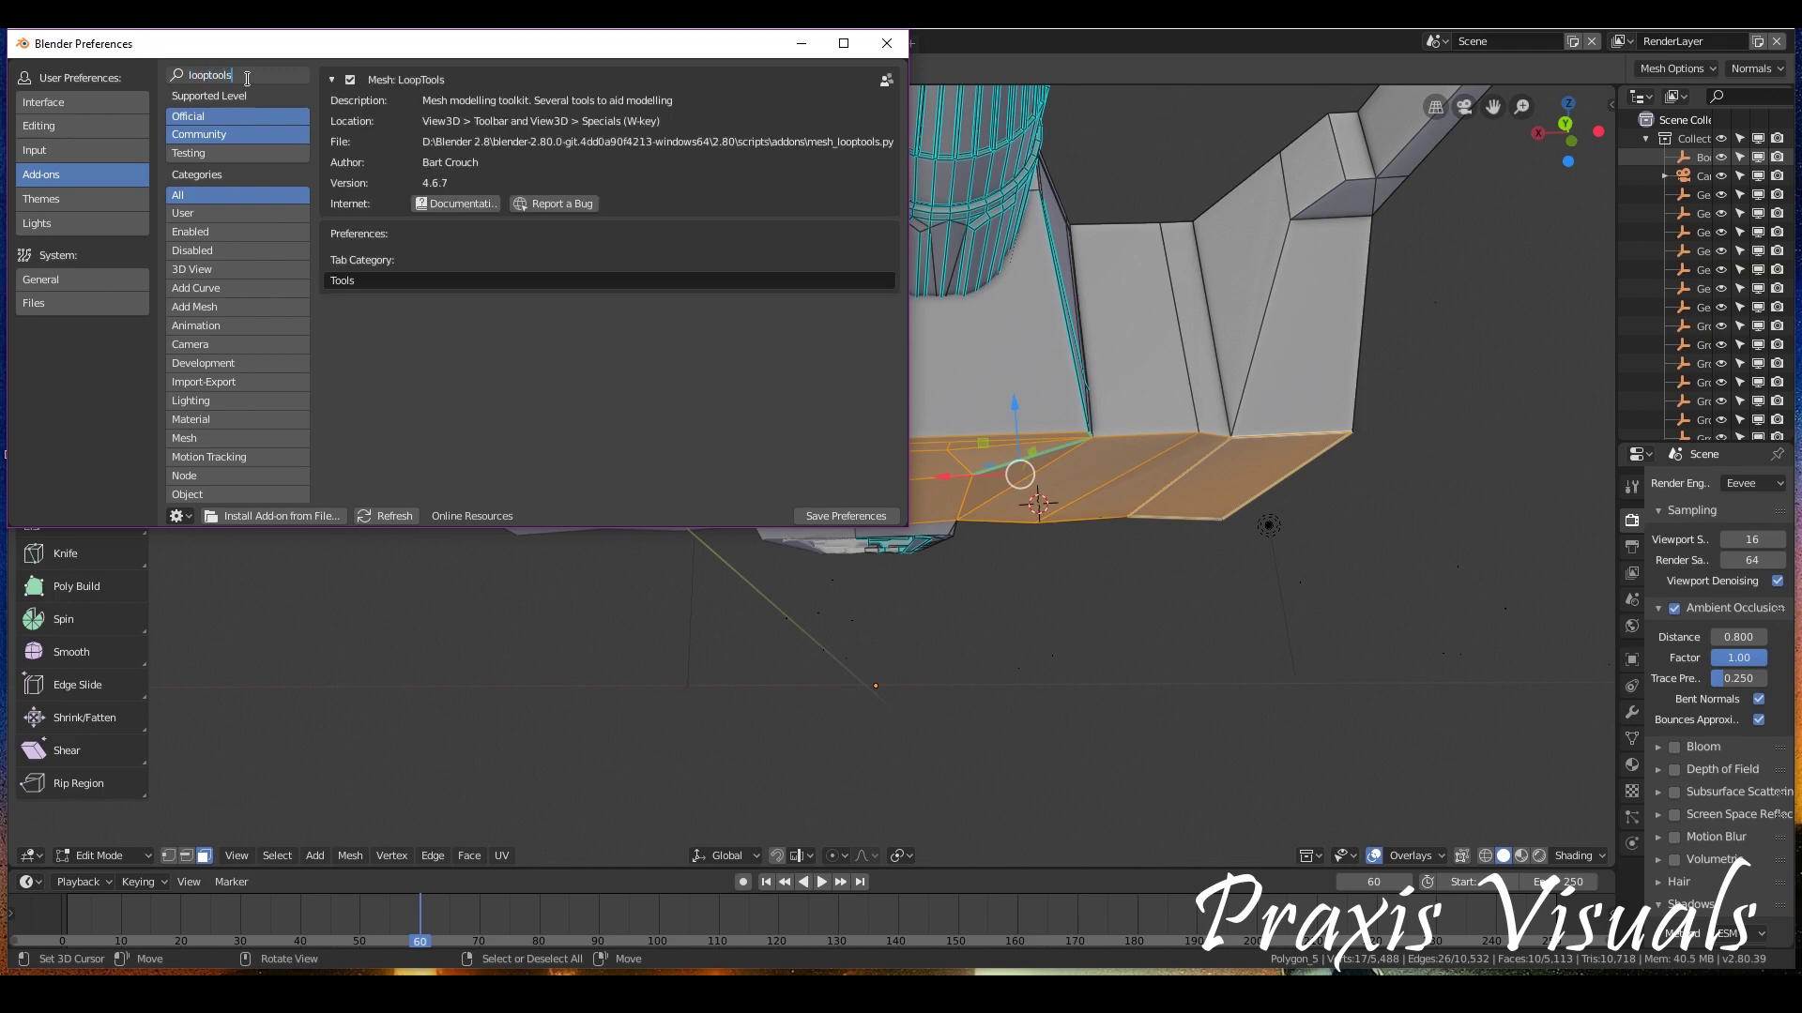
{"action": "left_click", "coordinate": [333, 81]}
{"action": "left_click", "coordinate": [332, 81]}
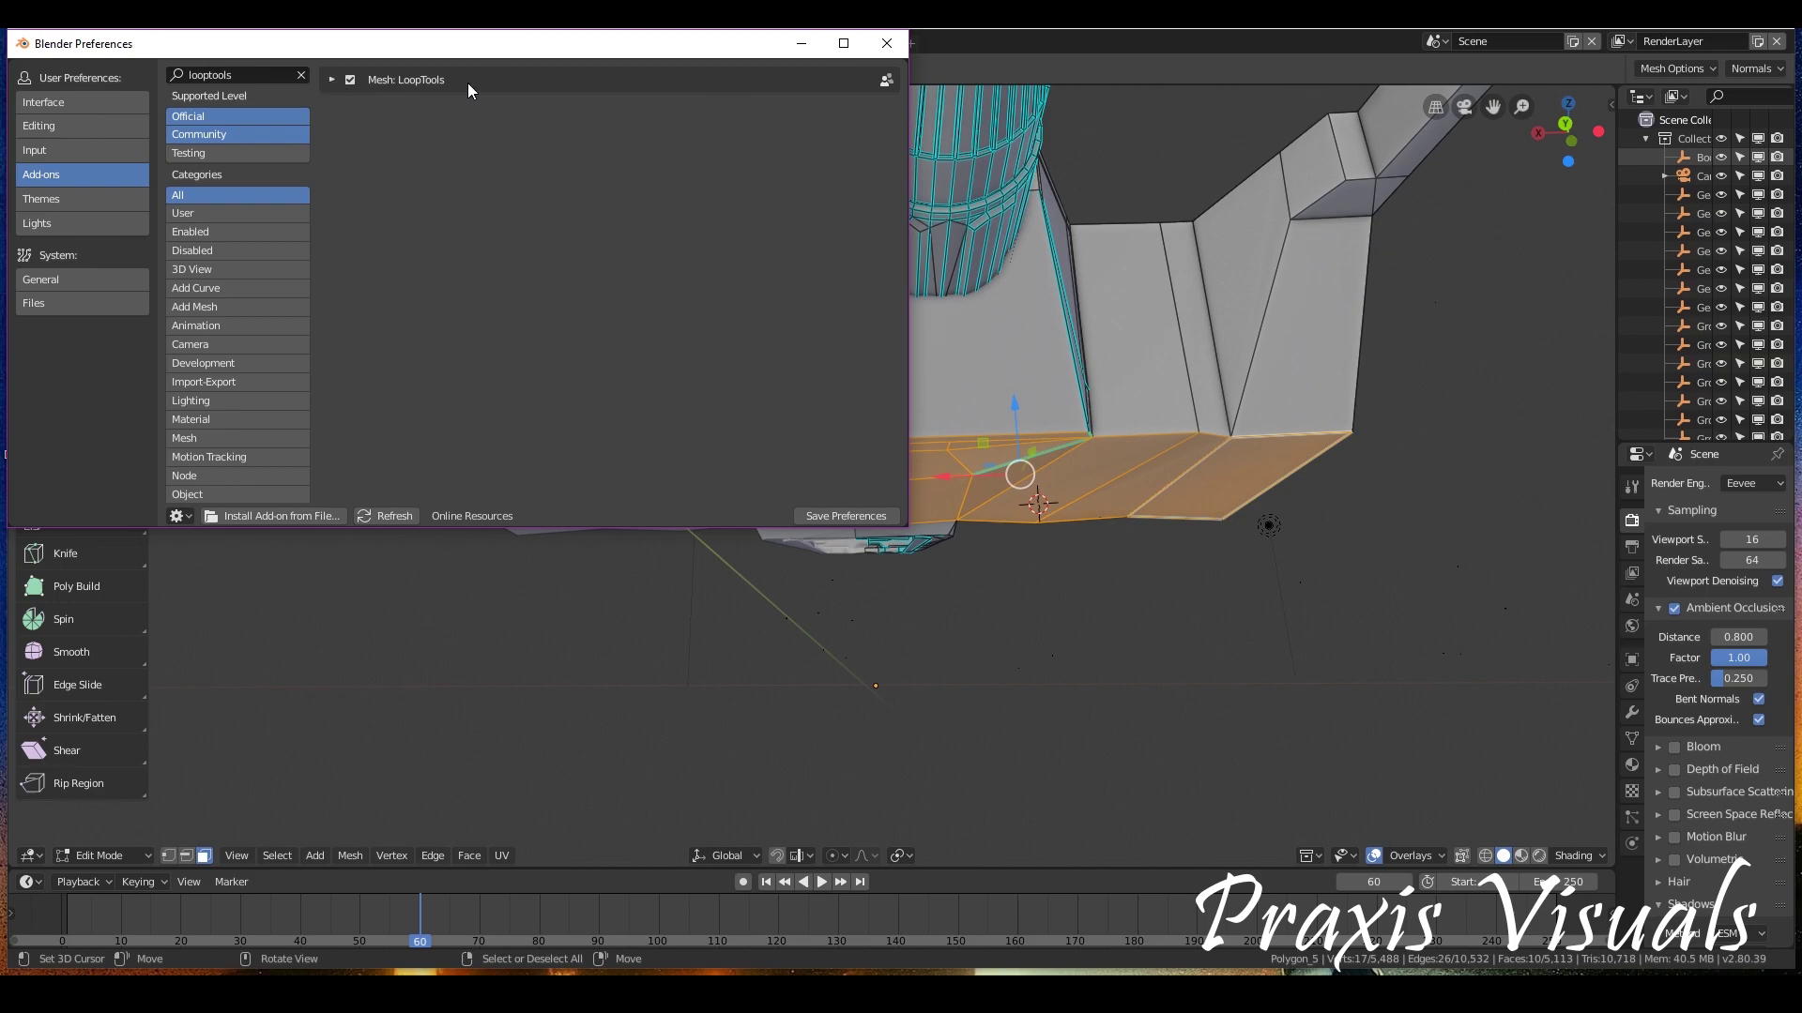
{"action": "left_click", "coordinate": [332, 81]}
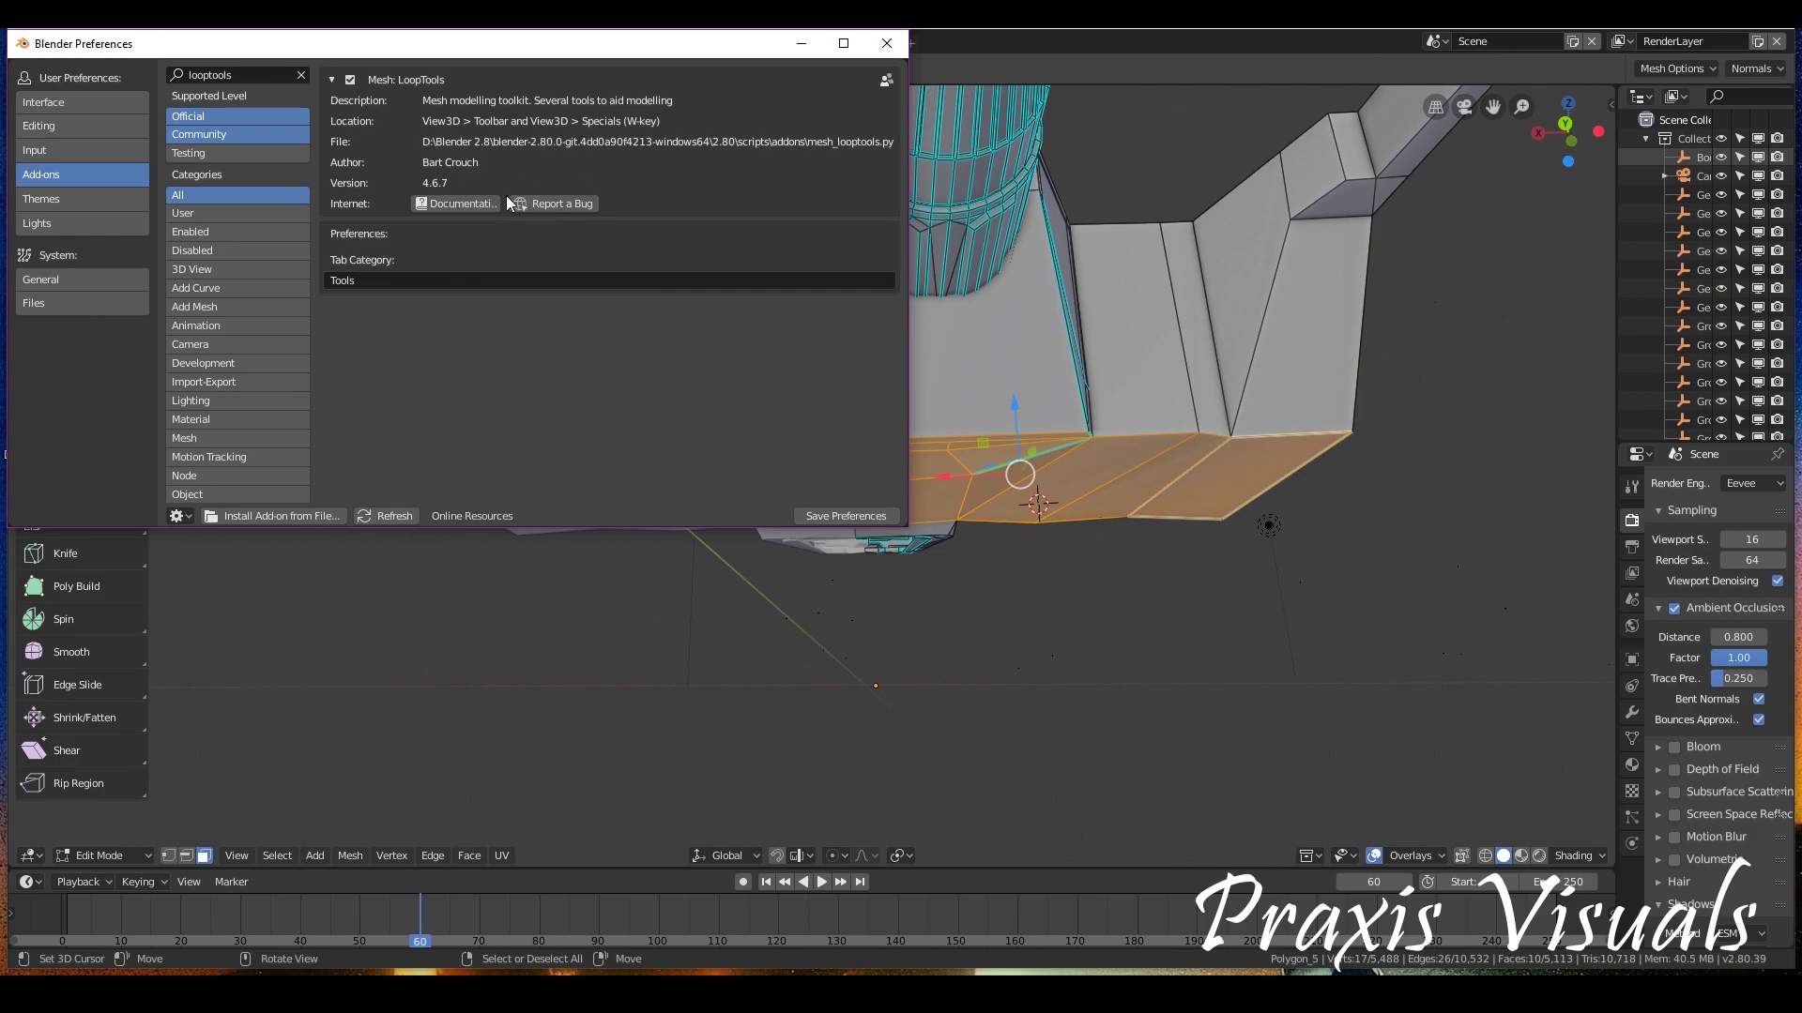
{"action": "left_click", "coordinate": [327, 79]}
{"action": "left_click", "coordinate": [885, 44]}
Reselect all ten uneven faces on the underside of the ship's rear section, out to the wing's outer edge
{"action": "middle_click_drag", "start_coordinate": [1015, 209], "coordinate": [815, 459]}
{"action": "middle_click_drag", "start_coordinate": [1029, 465], "coordinate": [874, 377]}
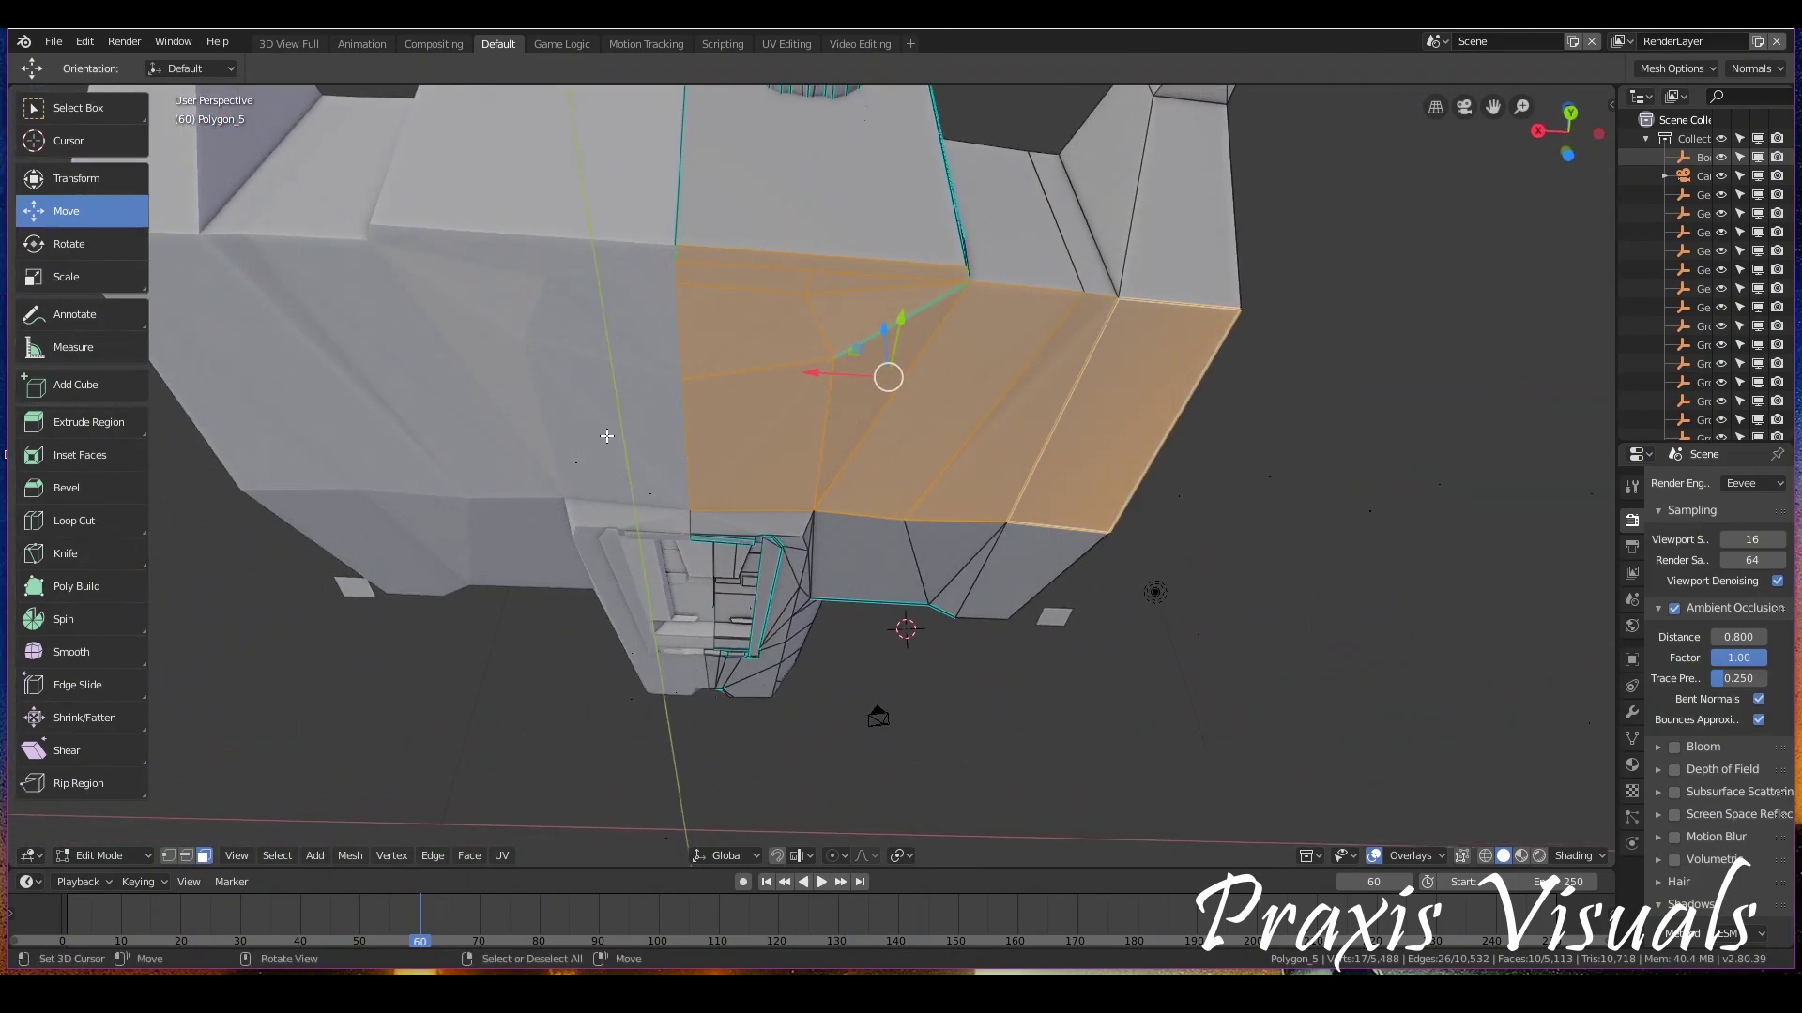
{"action": "right_click", "coordinate": [748, 313]}
{"action": "right_click", "coordinate": [752, 278], "text": "shift"}
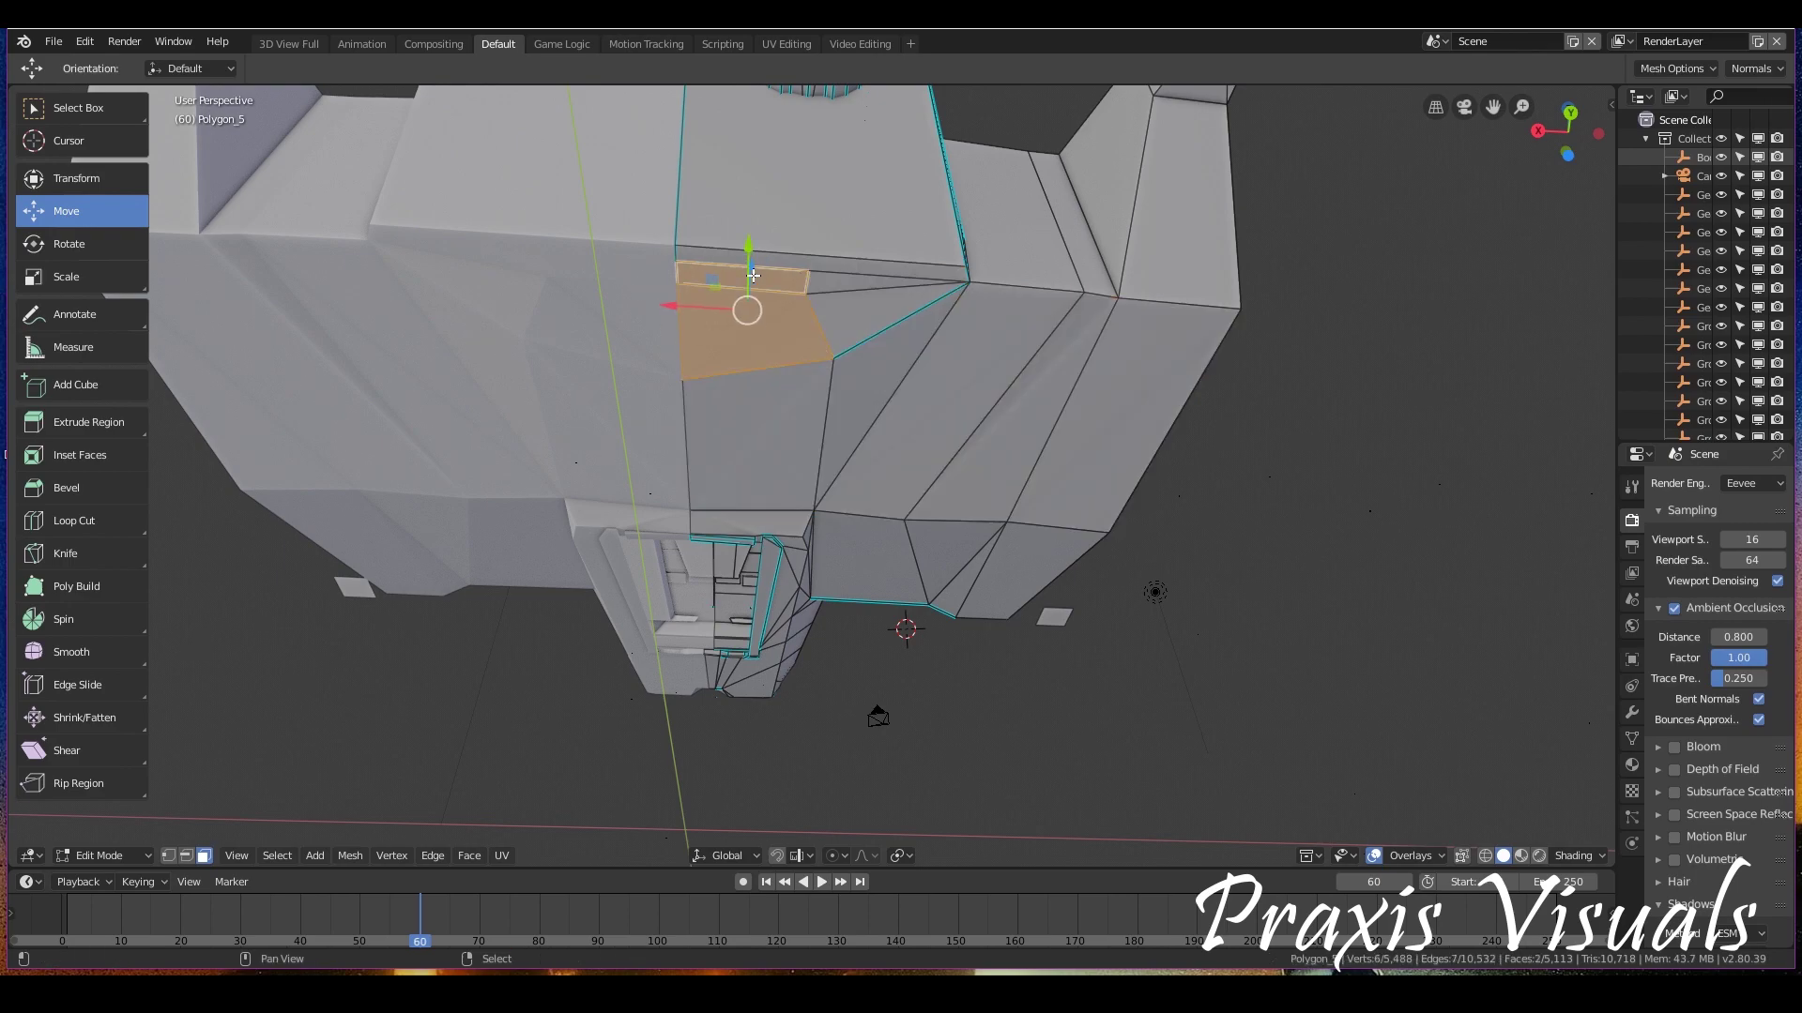
{"action": "right_click", "coordinate": [836, 269], "text": "shift"}
{"action": "right_click", "coordinate": [839, 278], "text": "shift"}
{"action": "right_click", "coordinate": [845, 334], "text": "shift"}
{"action": "right_click", "coordinate": [783, 411], "text": "shift"}
{"action": "right_click", "coordinate": [848, 392], "text": "shift"}
{"action": "right_click", "coordinate": [944, 376], "text": "shift"}
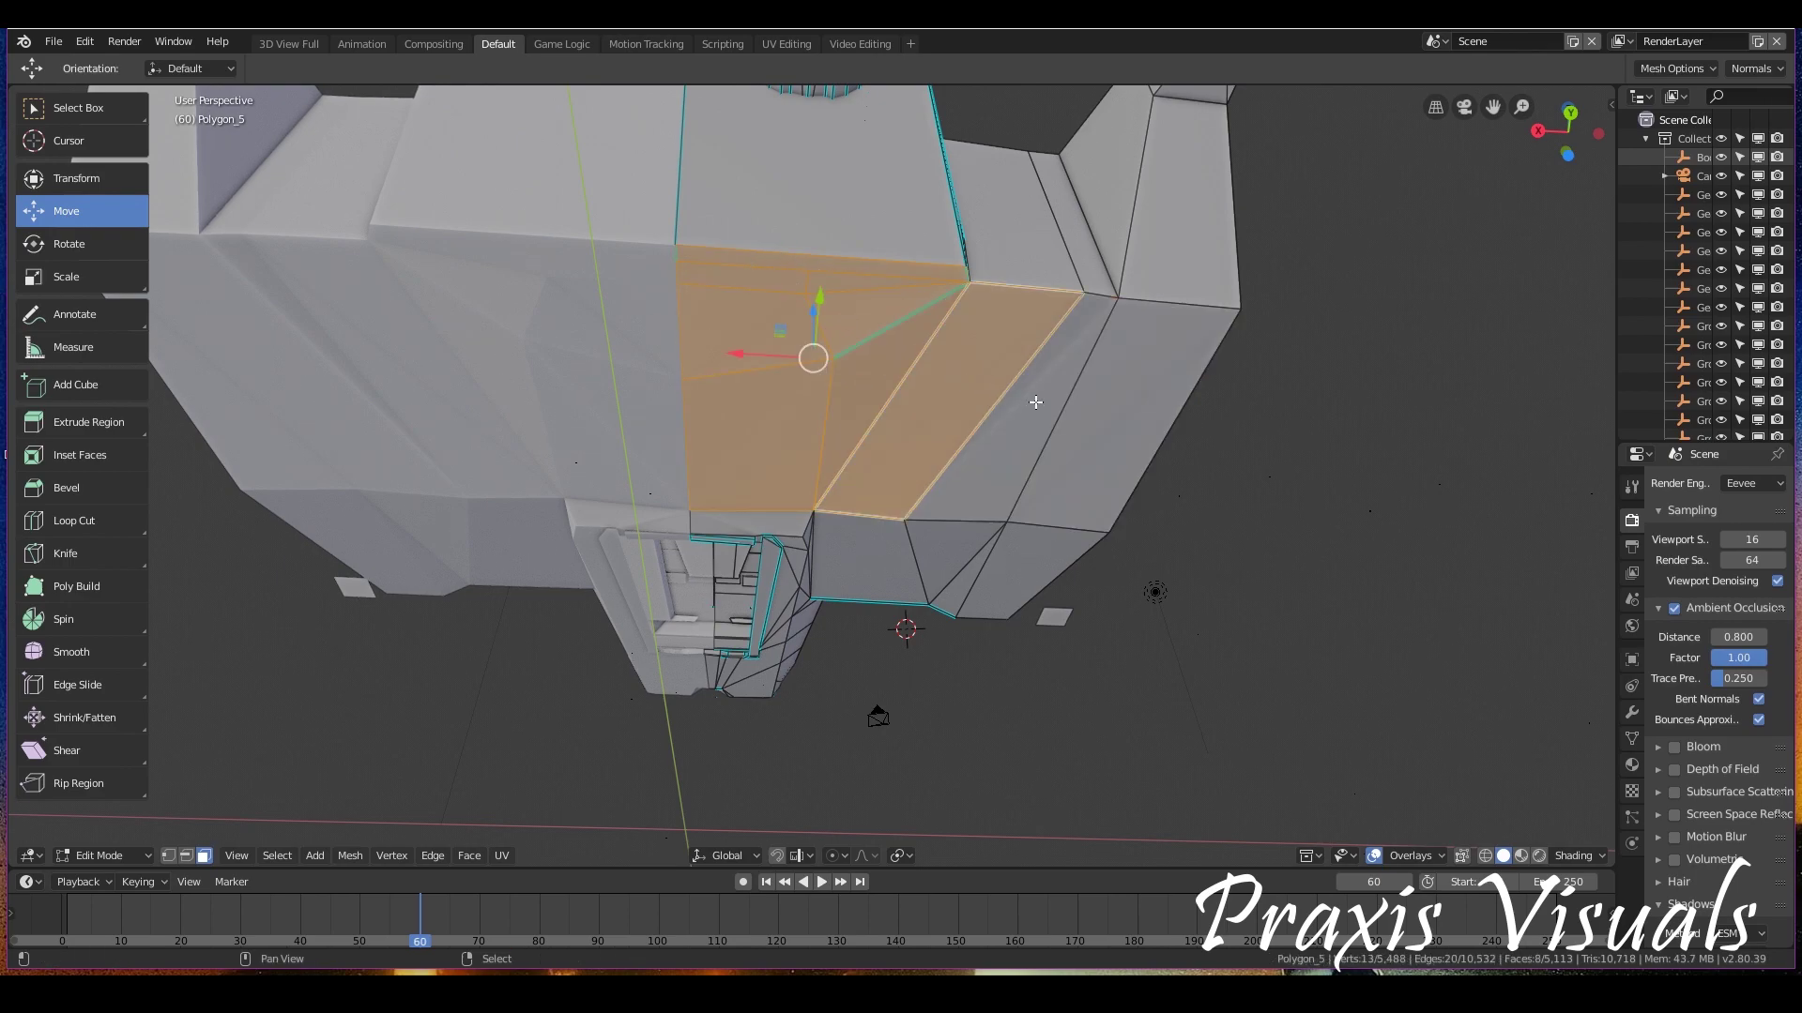
{"action": "right_click", "coordinate": [1036, 403], "text": "shift"}
{"action": "right_click", "coordinate": [1110, 411], "text": "shift"}
Flatten the selected underside faces with the LoopTools Flatten operation and inspect them from several angles
{"action": "middle_click_drag", "start_coordinate": [913, 413], "coordinate": [789, 429]}
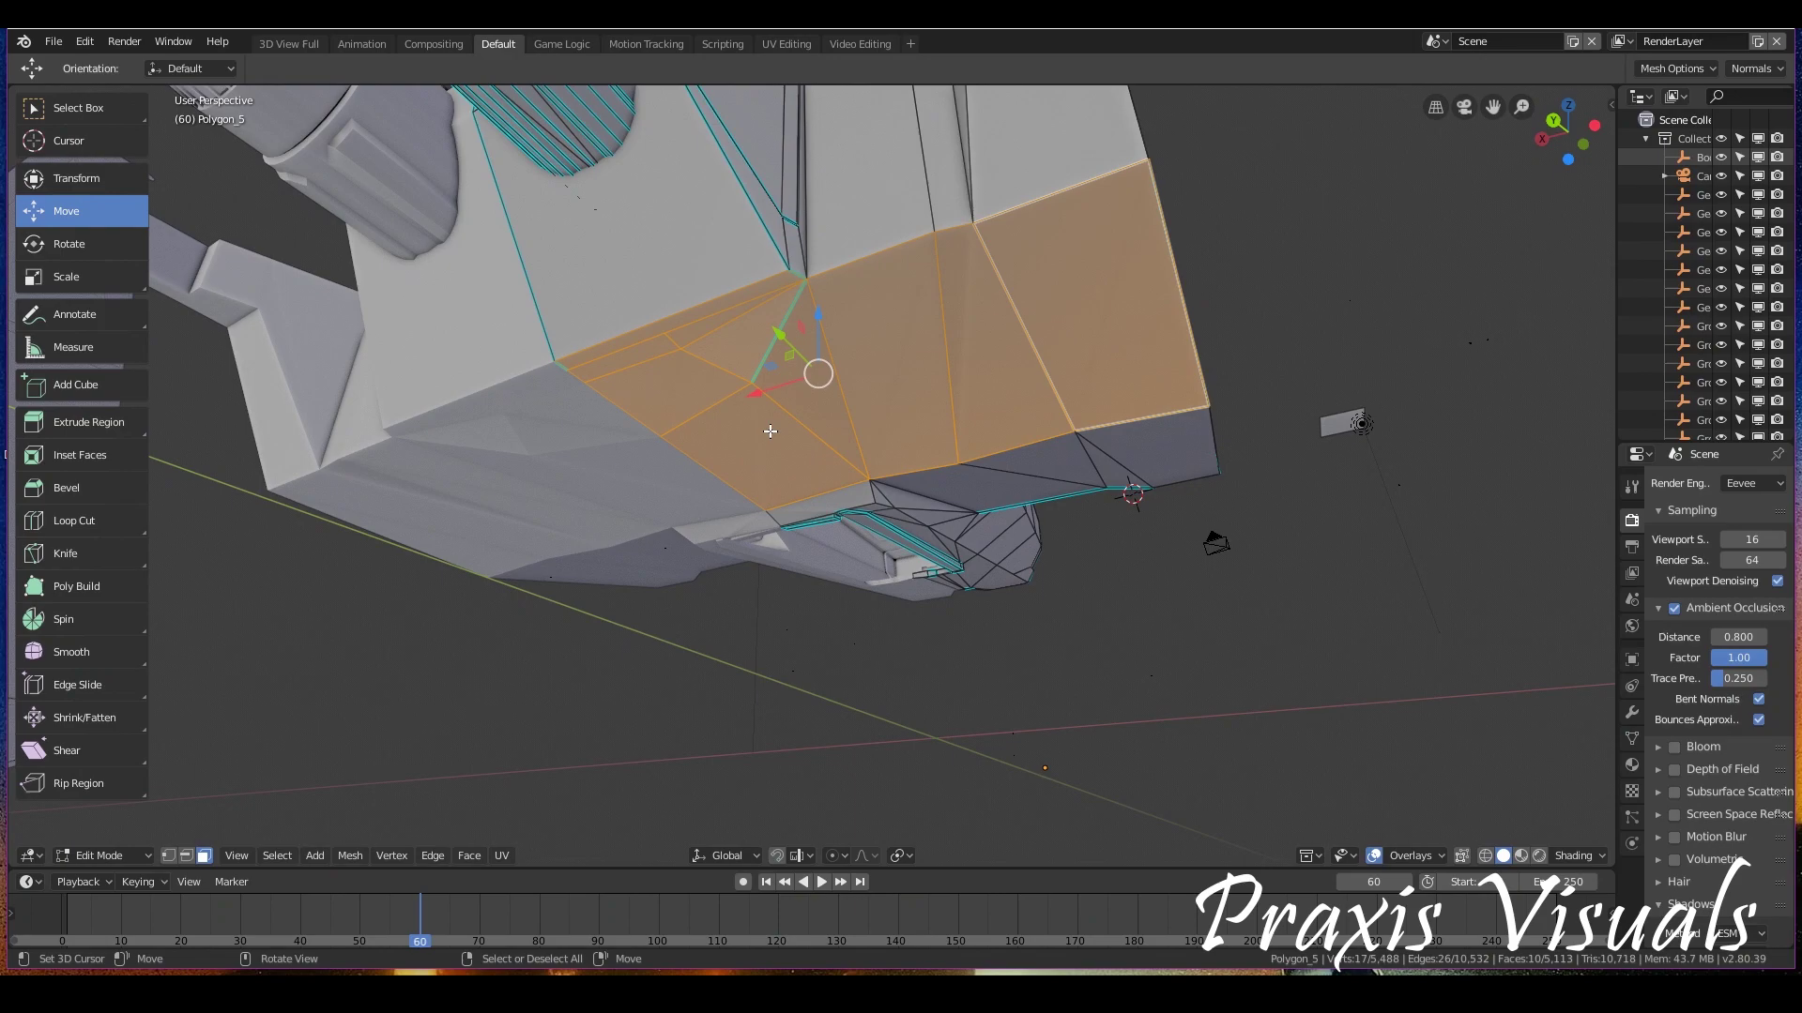
{"action": "right_click", "coordinate": [769, 438]}
{"action": "mouse_move", "coordinate": [708, 431]}
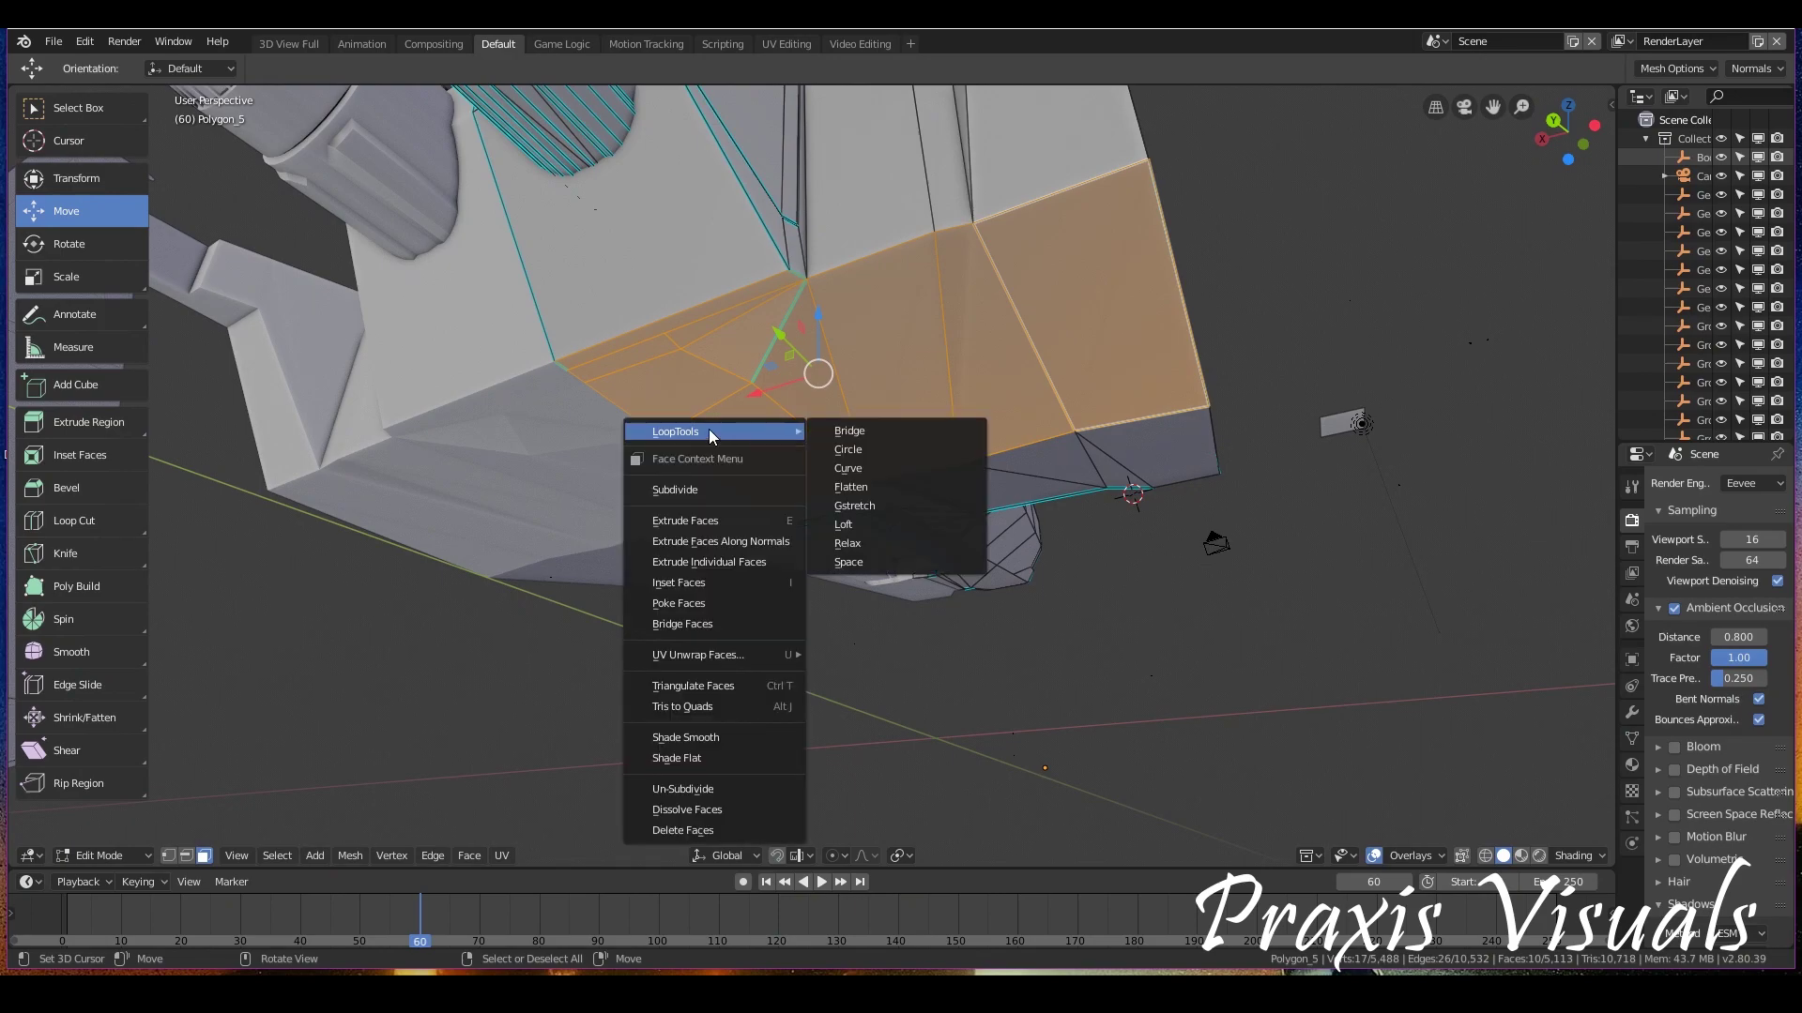
{"action": "left_click", "coordinate": [876, 490]}
{"action": "middle_click_drag", "start_coordinate": [876, 490], "coordinate": [872, 527]}
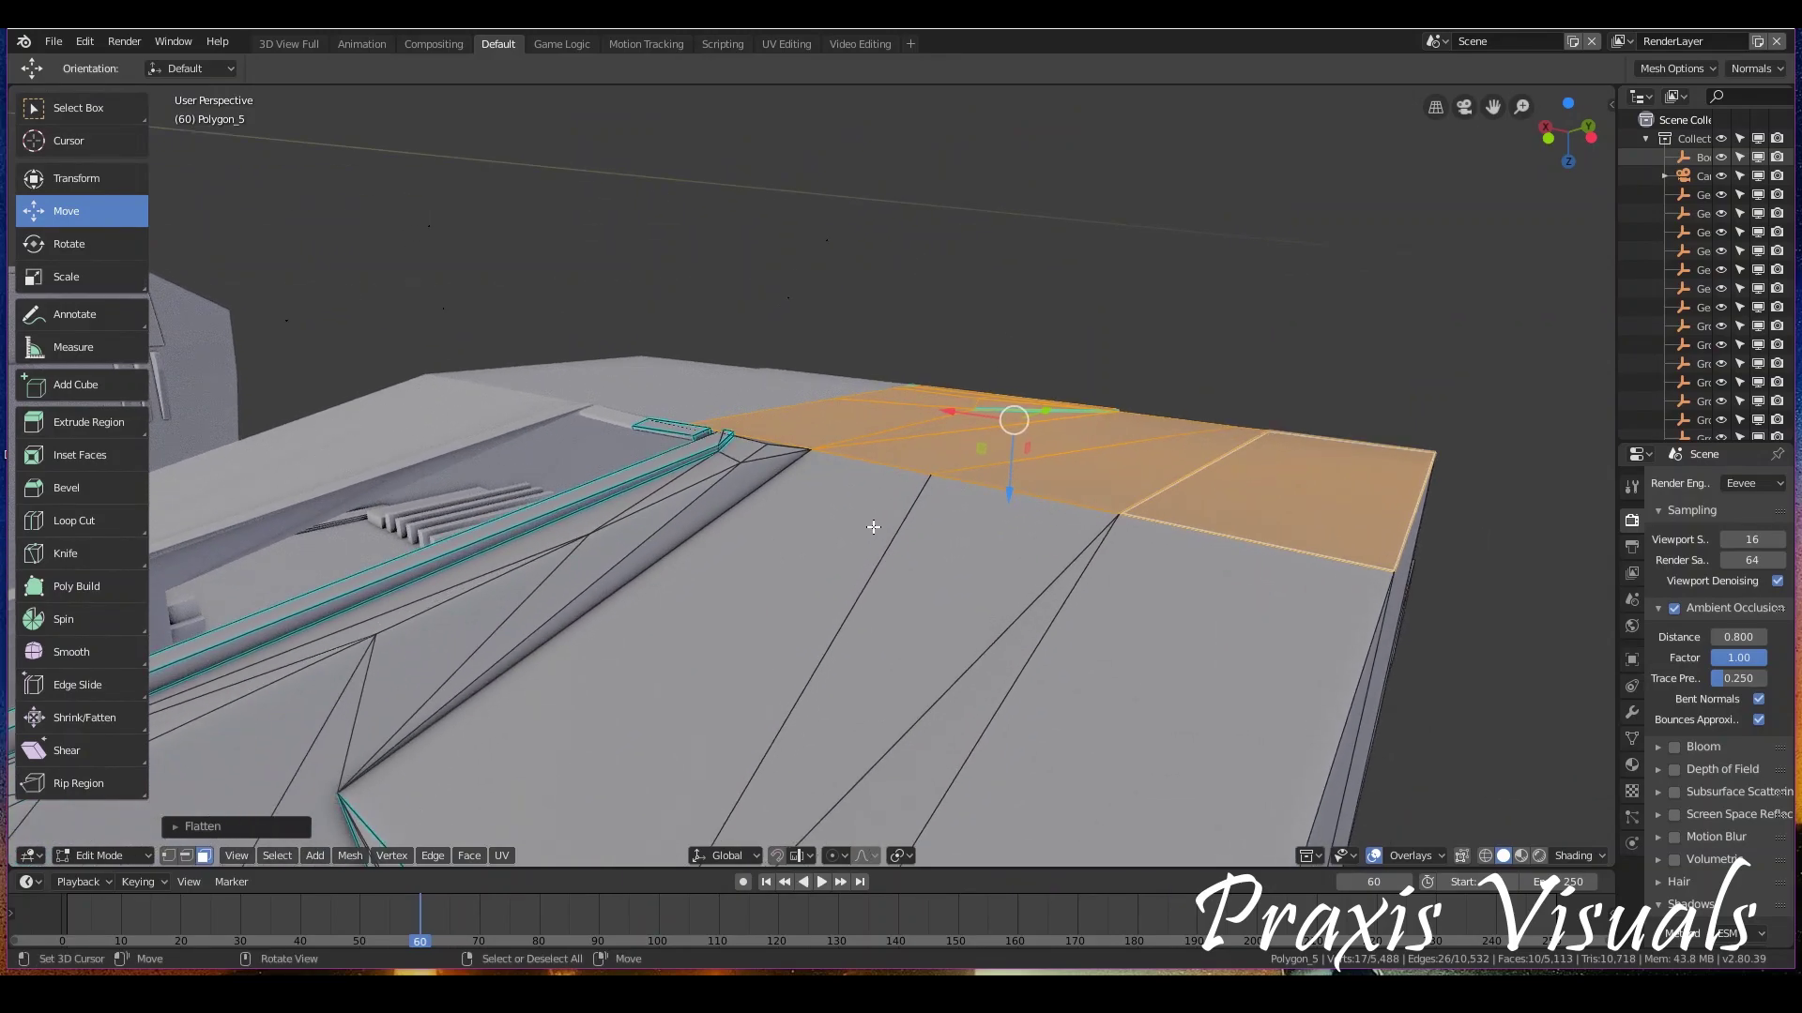
{"action": "middle_click_drag", "start_coordinate": [952, 479], "coordinate": [799, 602]}
{"action": "scroll", "coordinate": [860, 469], "scroll_direction": "down", "scroll_amount": 4}
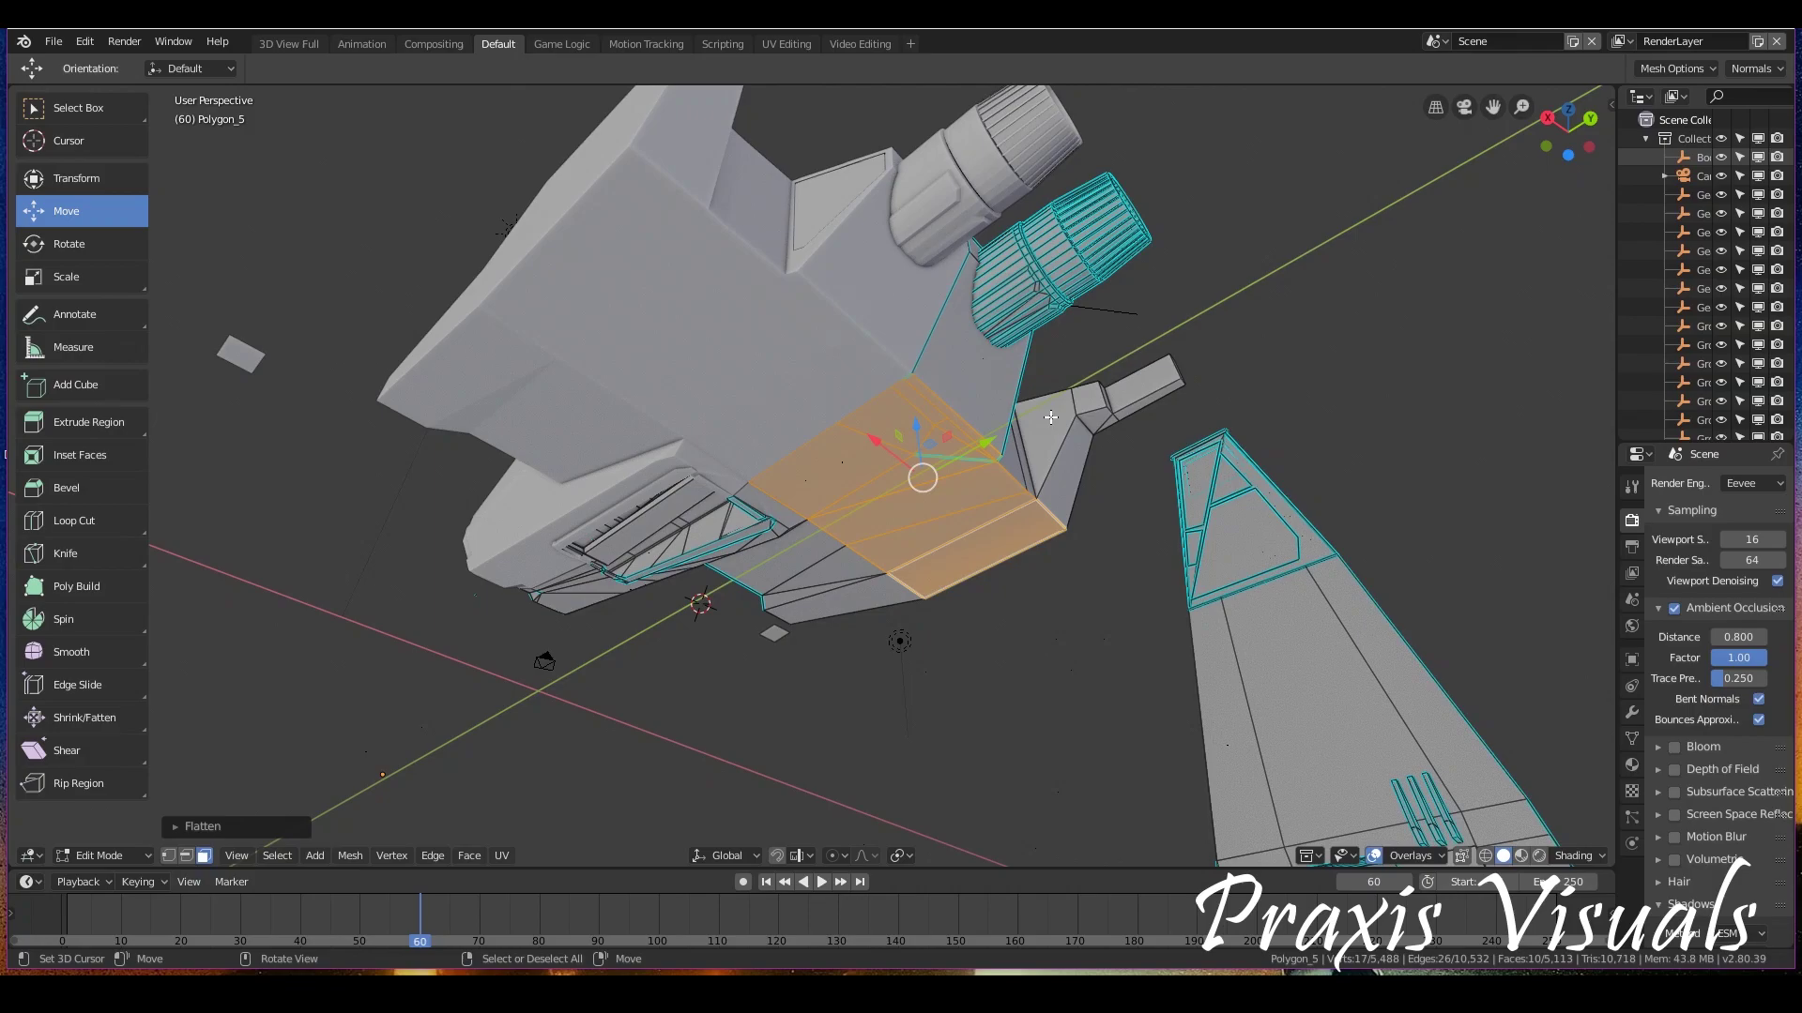
{"action": "middle_click_drag", "start_coordinate": [838, 532], "coordinate": [620, 429]}
{"action": "scroll", "coordinate": [955, 510], "scroll_direction": "up", "scroll_amount": 5}
{"action": "middle_click_drag", "start_coordinate": [475, 449], "coordinate": [958, 323]}
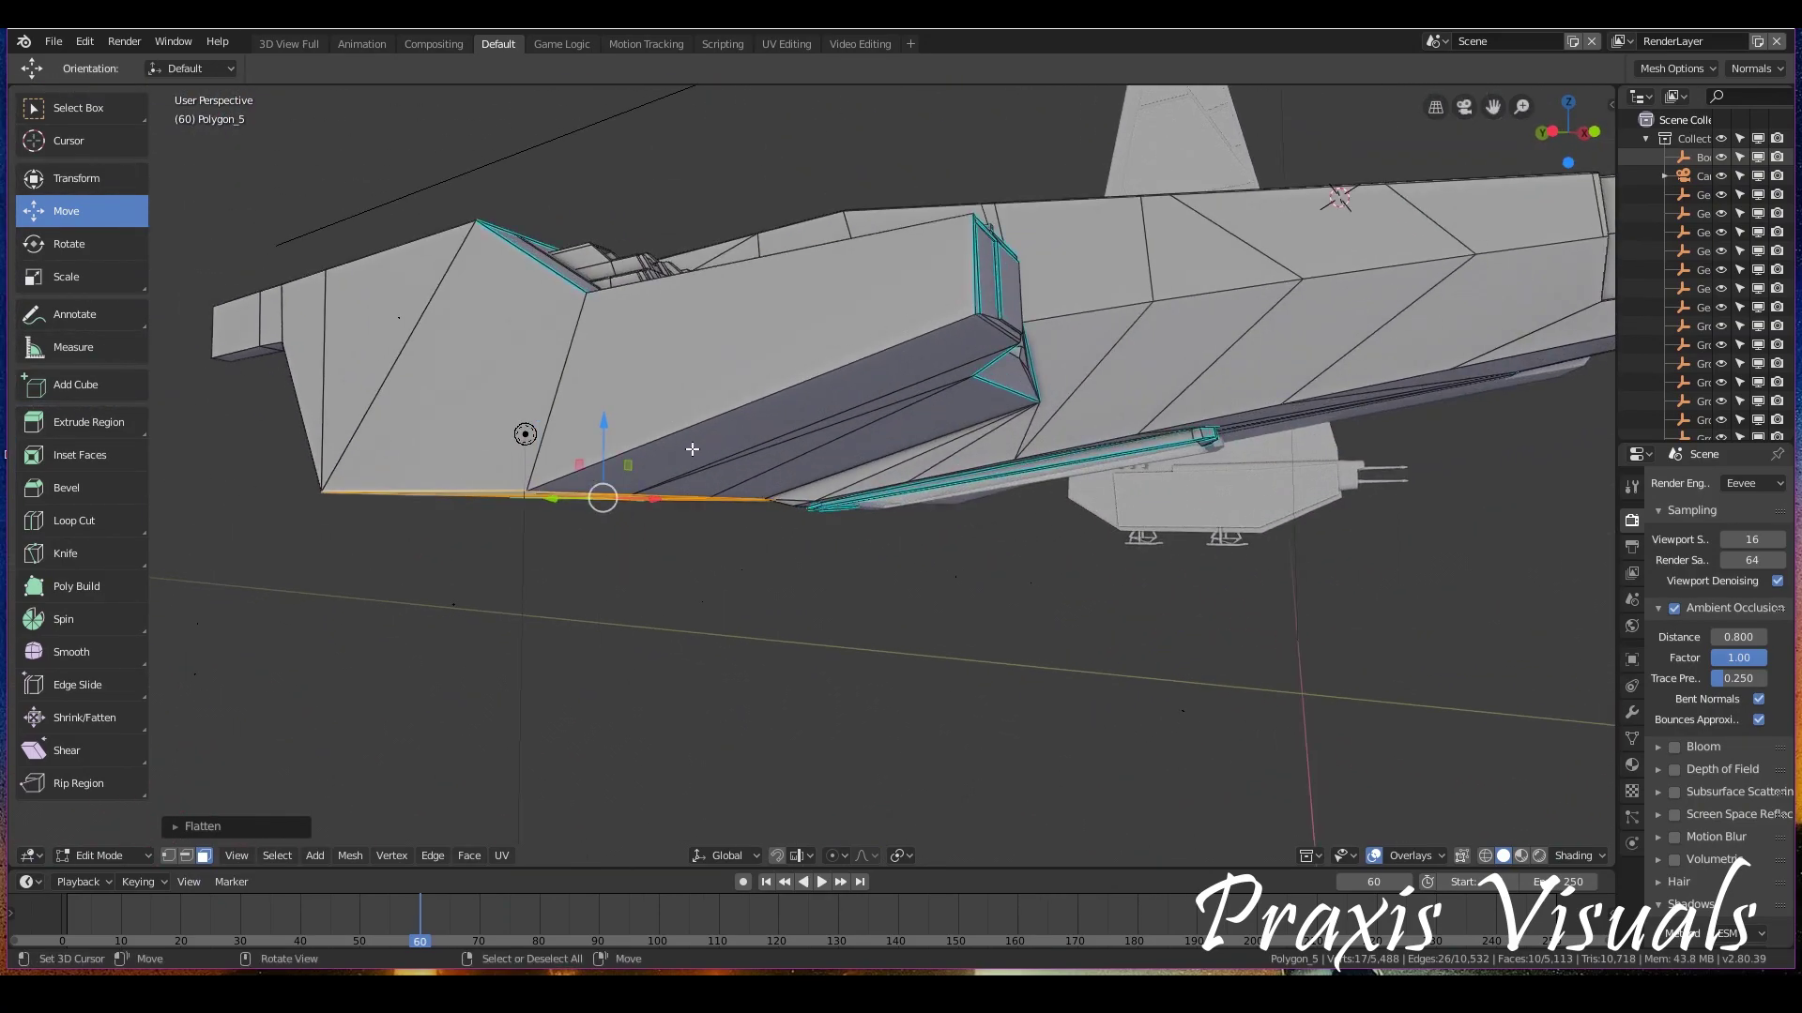
{"action": "middle_click_drag", "start_coordinate": [882, 457], "coordinate": [1145, 426]}
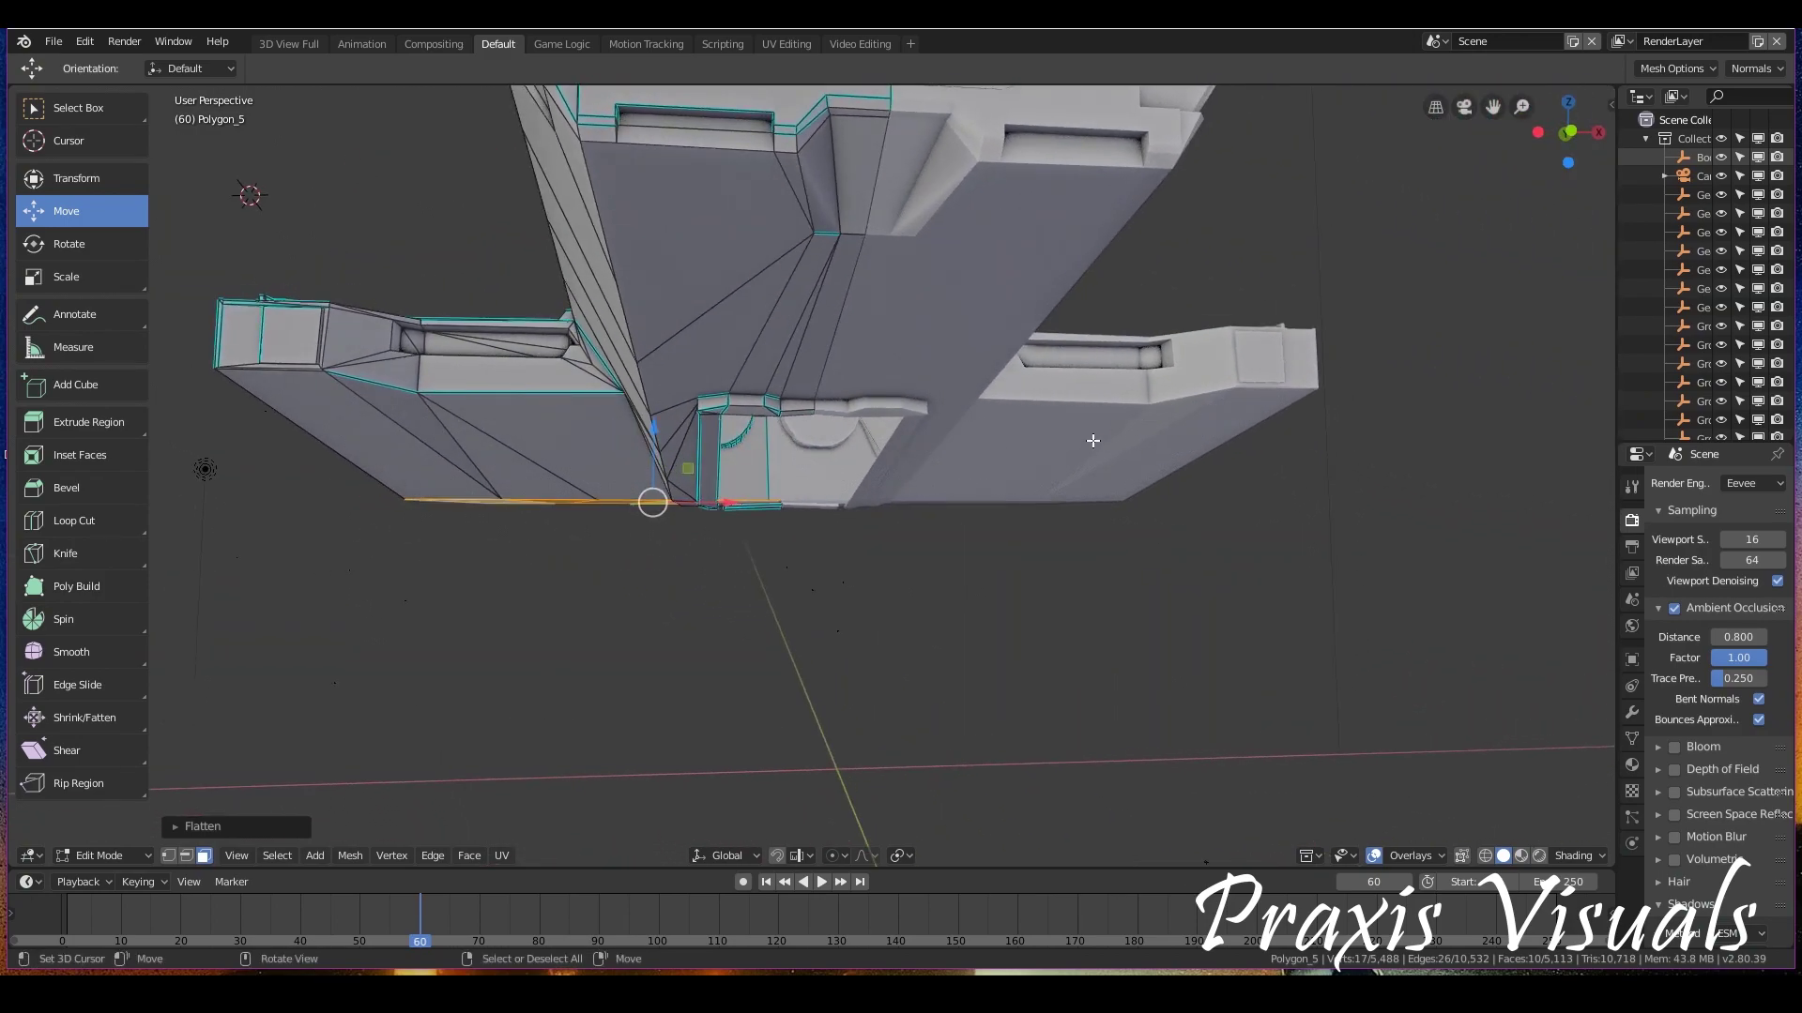
Select the four sloped faces beneath the front of the side wing and apply LoopTools Flatten to them
{"action": "right_click", "coordinate": [546, 462]}
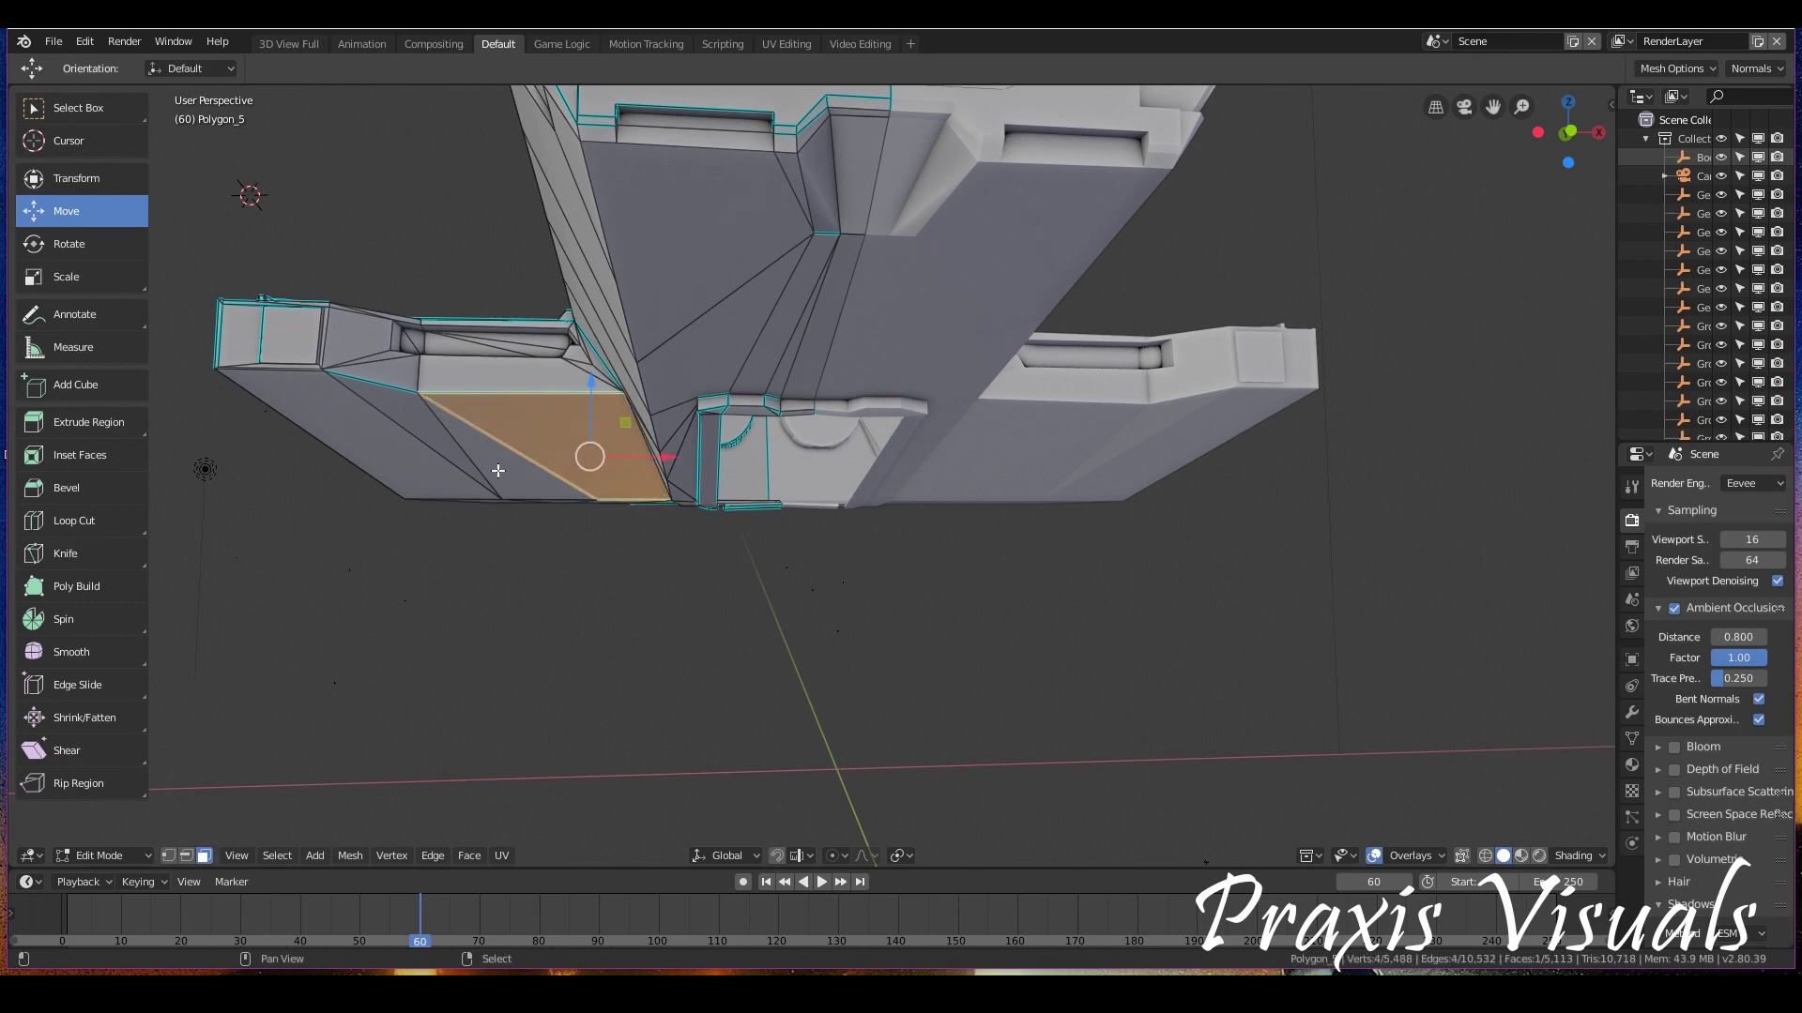
{"action": "right_click", "coordinate": [497, 470], "text": "shift"}
{"action": "right_click", "coordinate": [437, 436], "text": "shift"}
{"action": "right_click", "coordinate": [373, 437], "text": "shift"}
{"action": "middle_click_drag", "start_coordinate": [600, 463], "coordinate": [896, 554]}
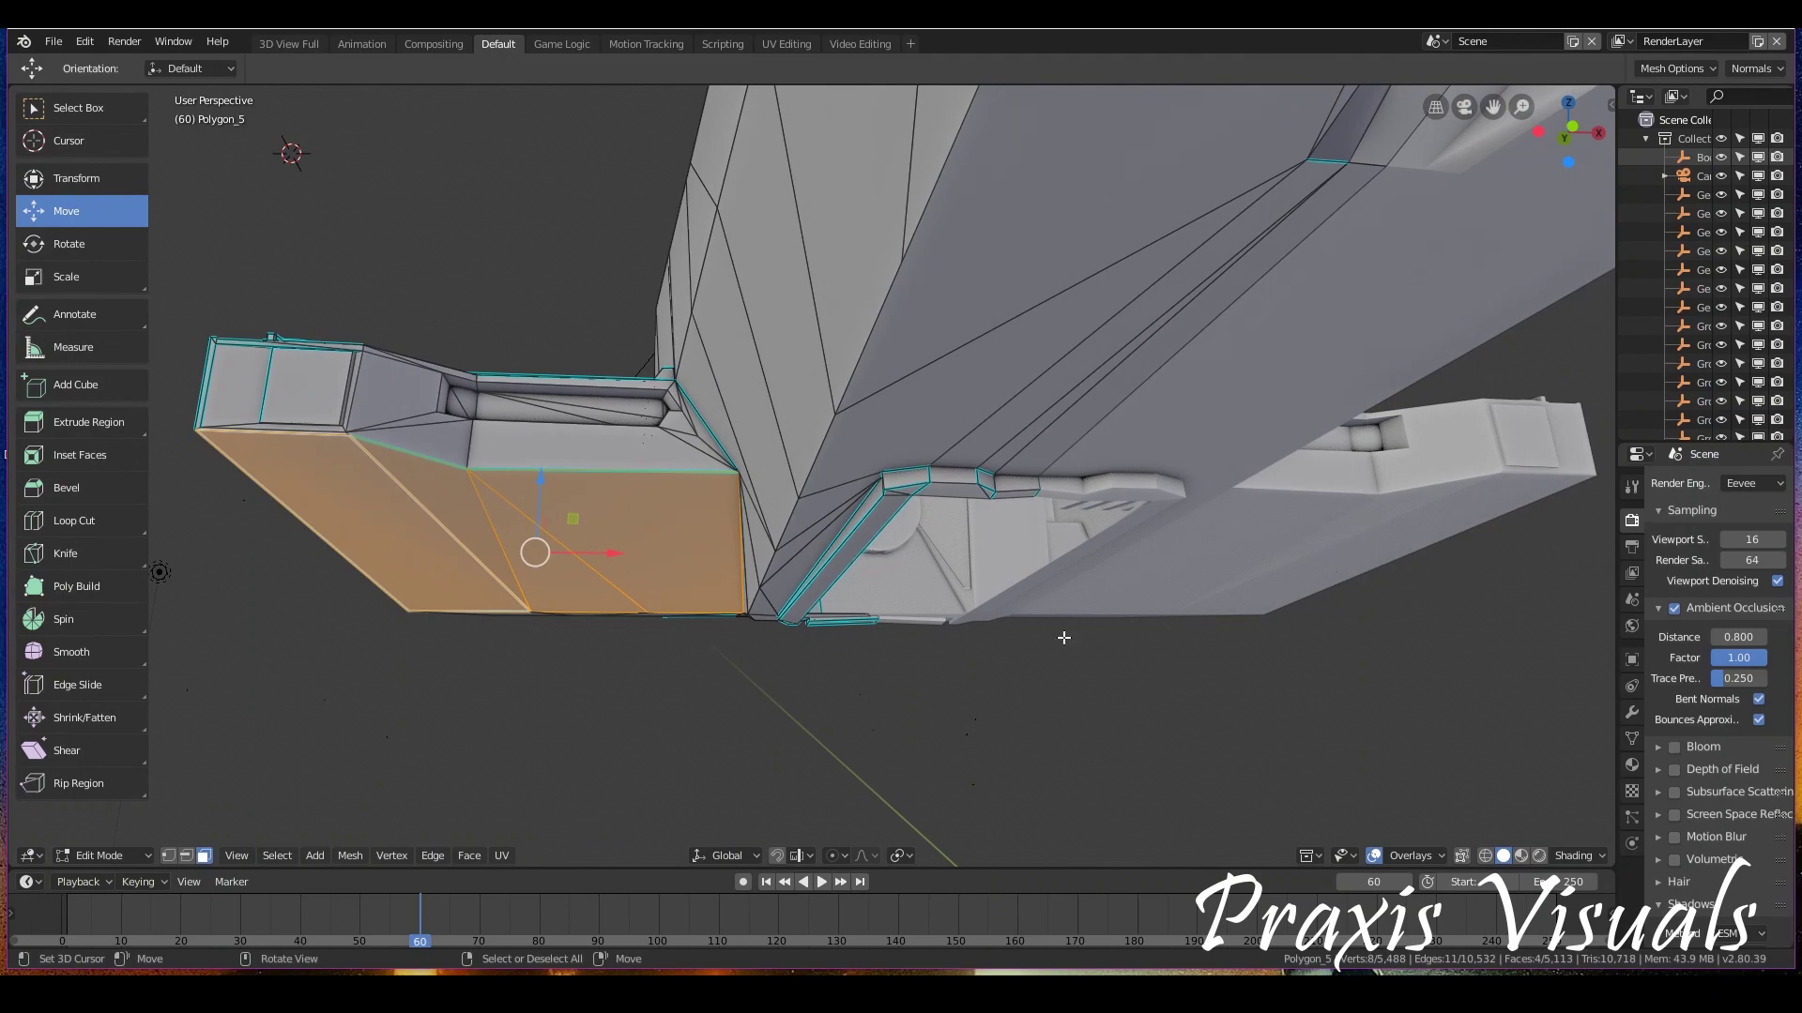
{"action": "right_click", "coordinate": [587, 592]}
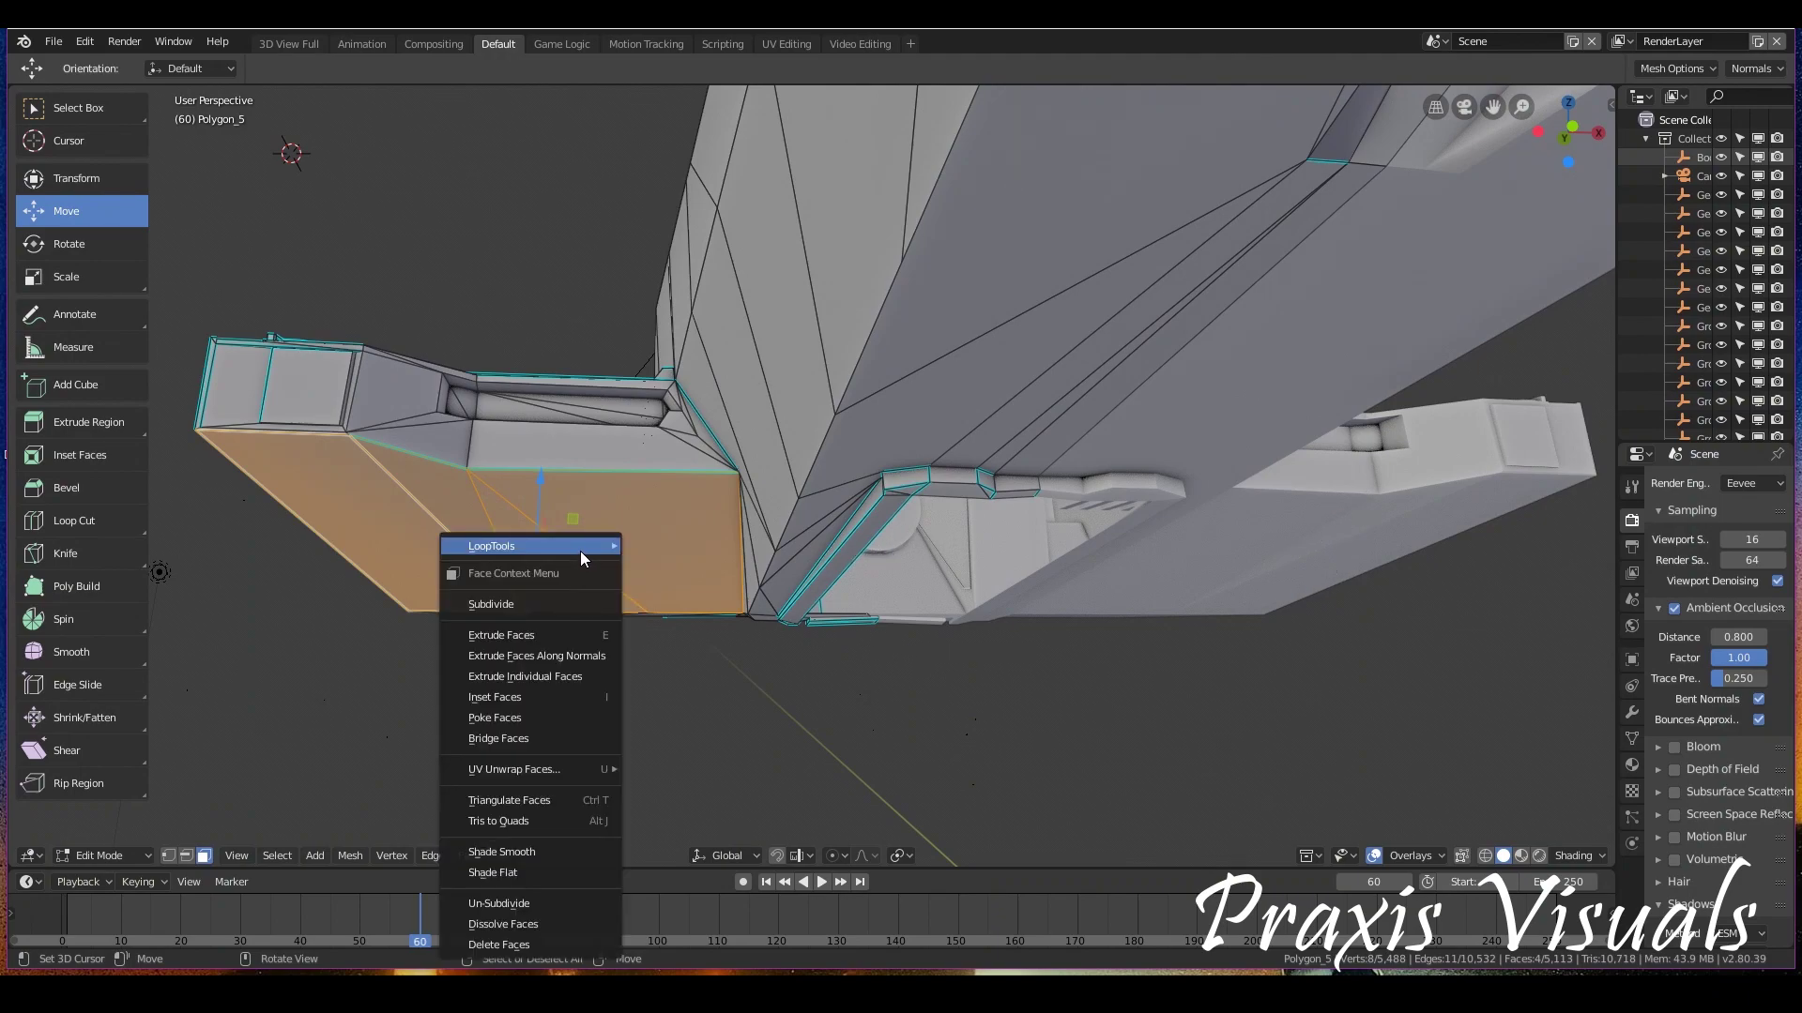
{"action": "mouse_move", "coordinate": [580, 550]}
{"action": "left_click", "coordinate": [756, 605]}
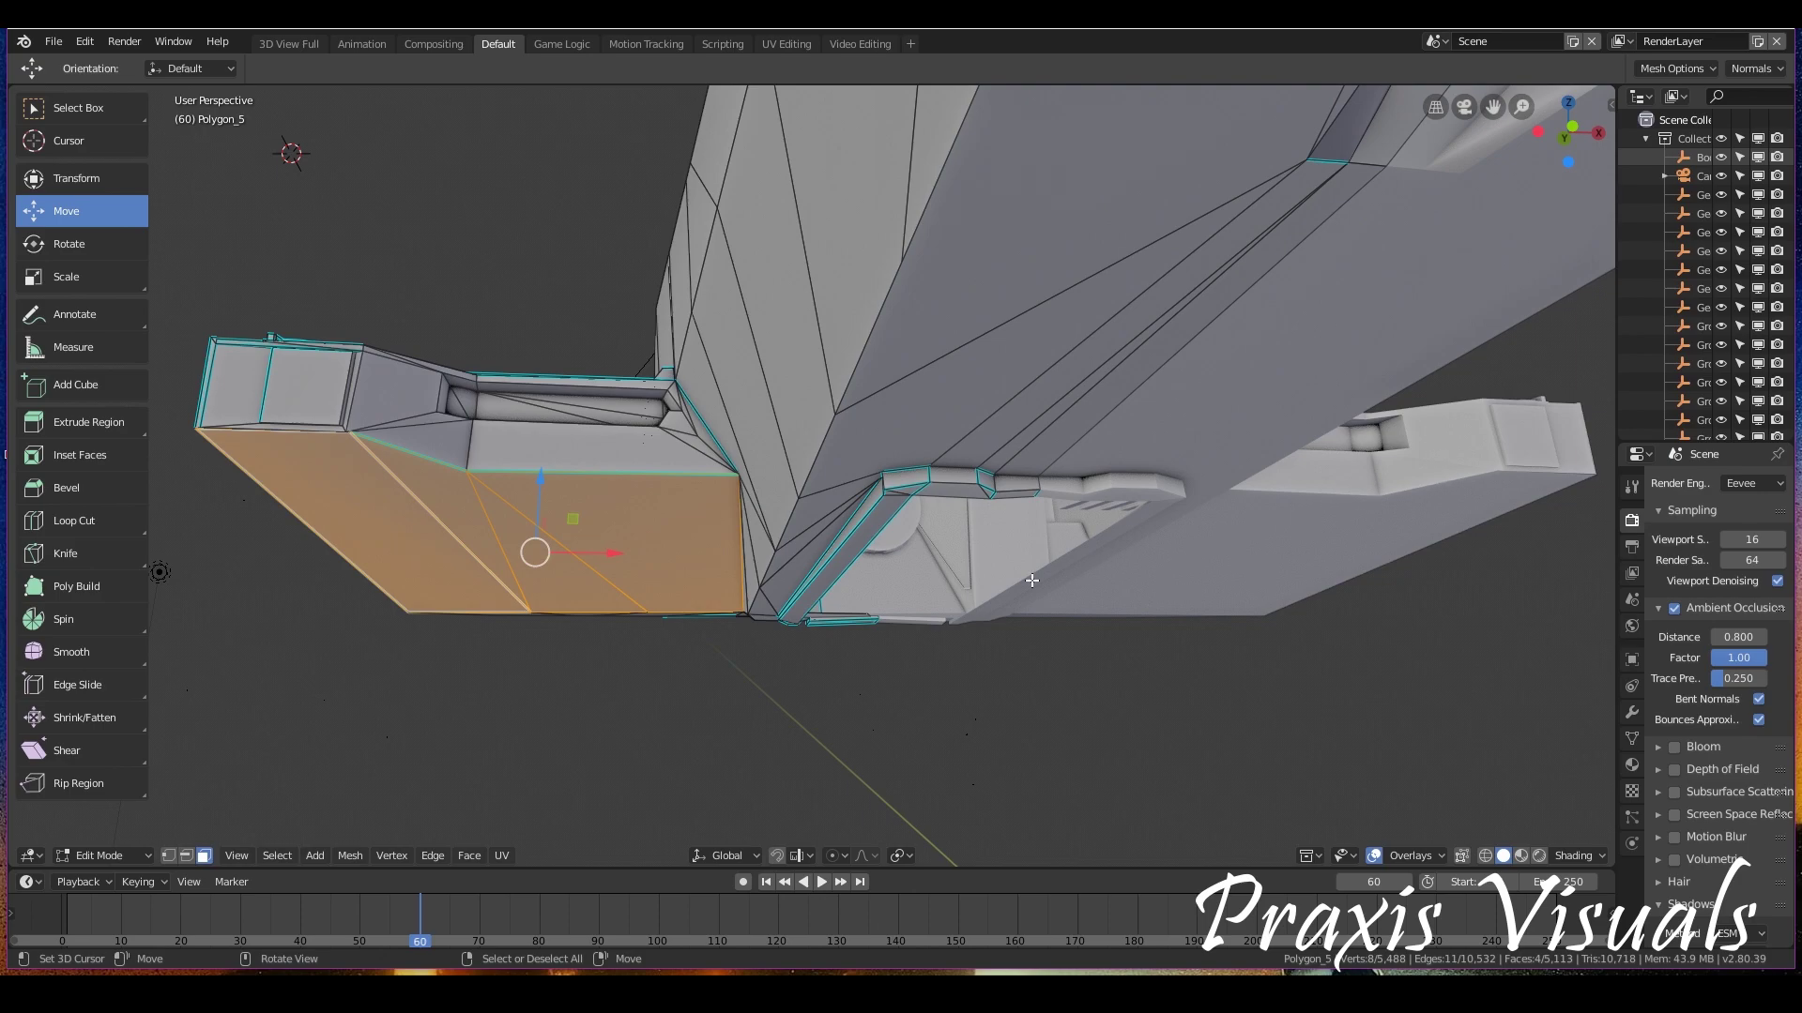
Examine the small faces adjoining the wing's sloped area and its outermost face by selecting them individually
{"action": "left_click", "coordinate": [418, 432]}
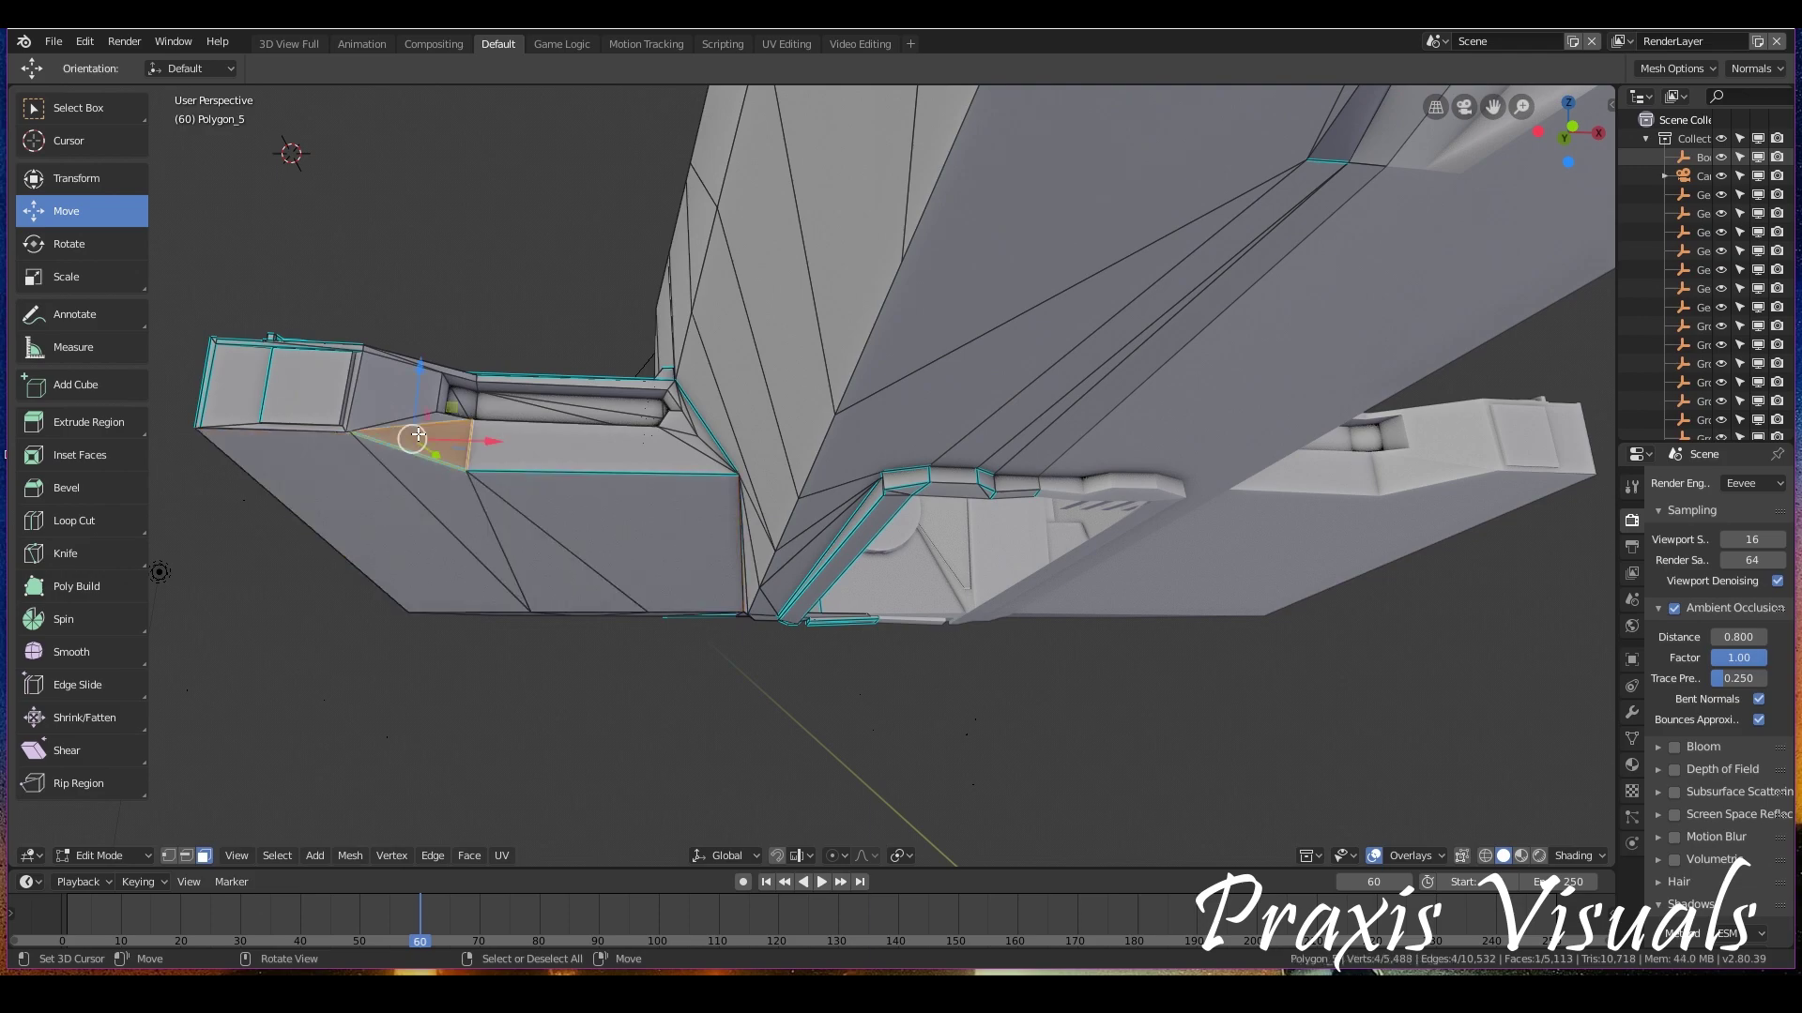
{"action": "left_click", "coordinate": [420, 403], "text": "shift"}
{"action": "left_click", "coordinate": [410, 366], "text": "shift"}
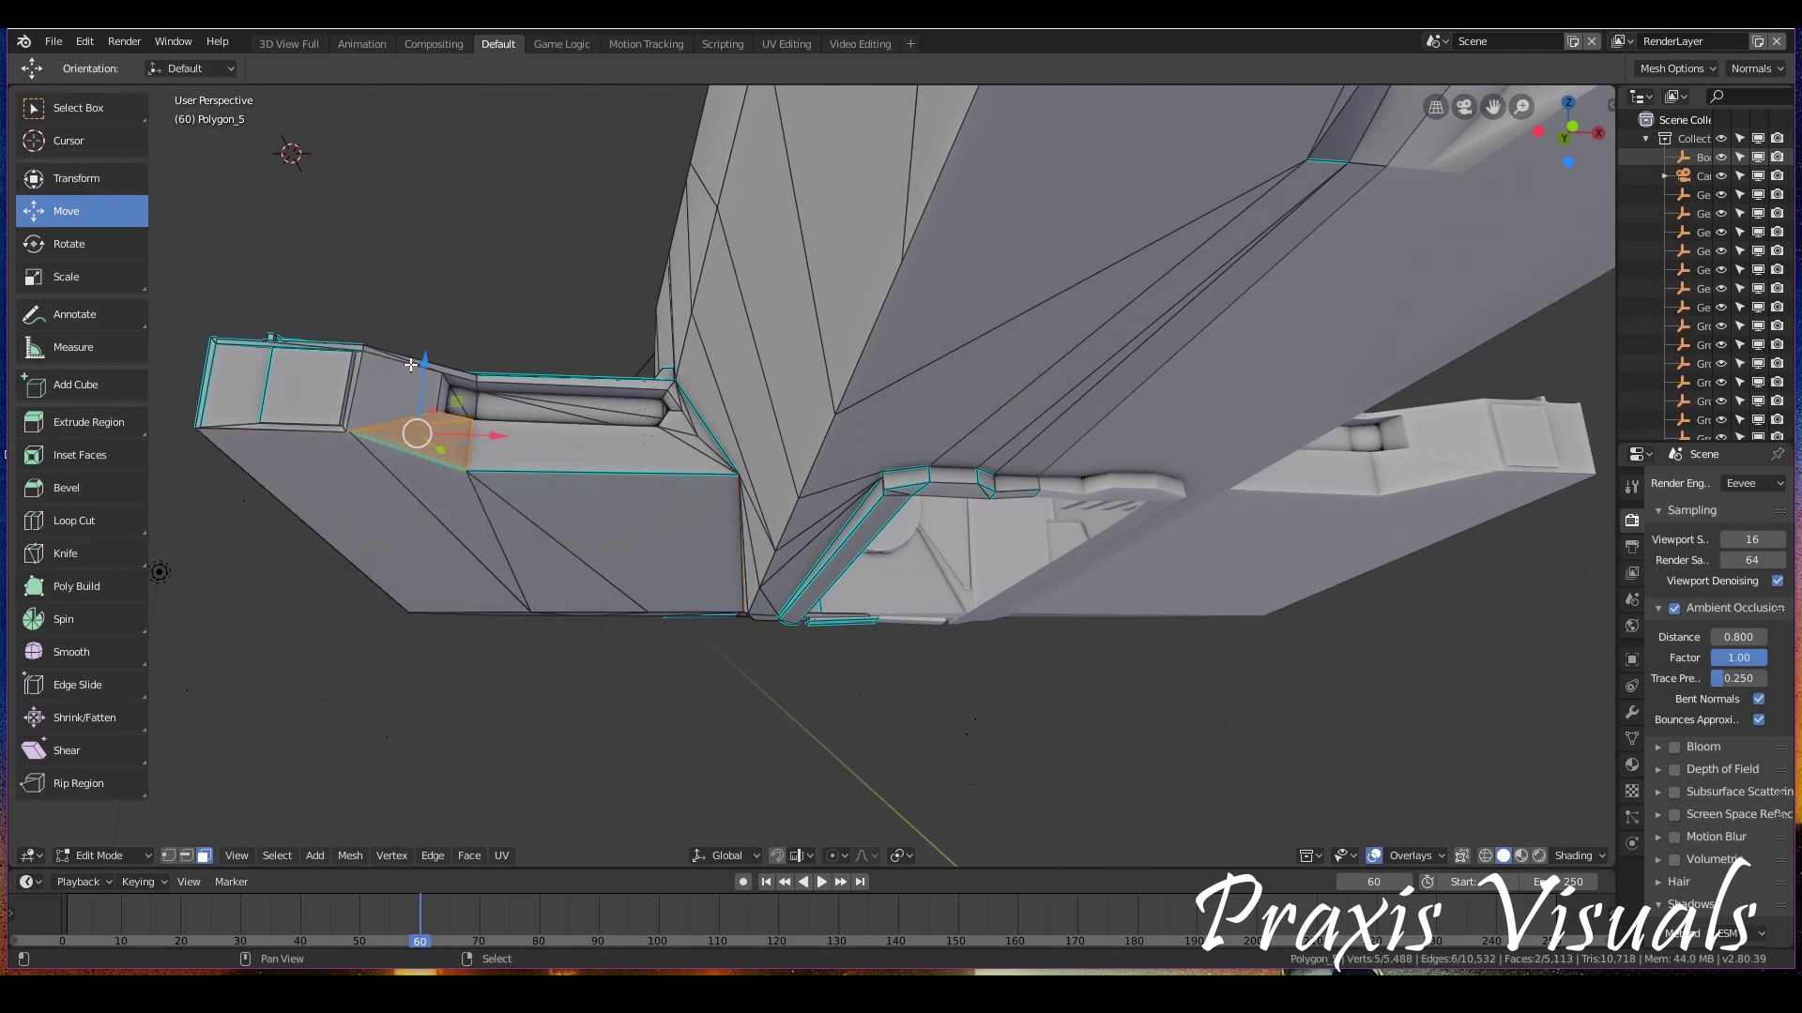
{"action": "left_click", "coordinate": [413, 502]}
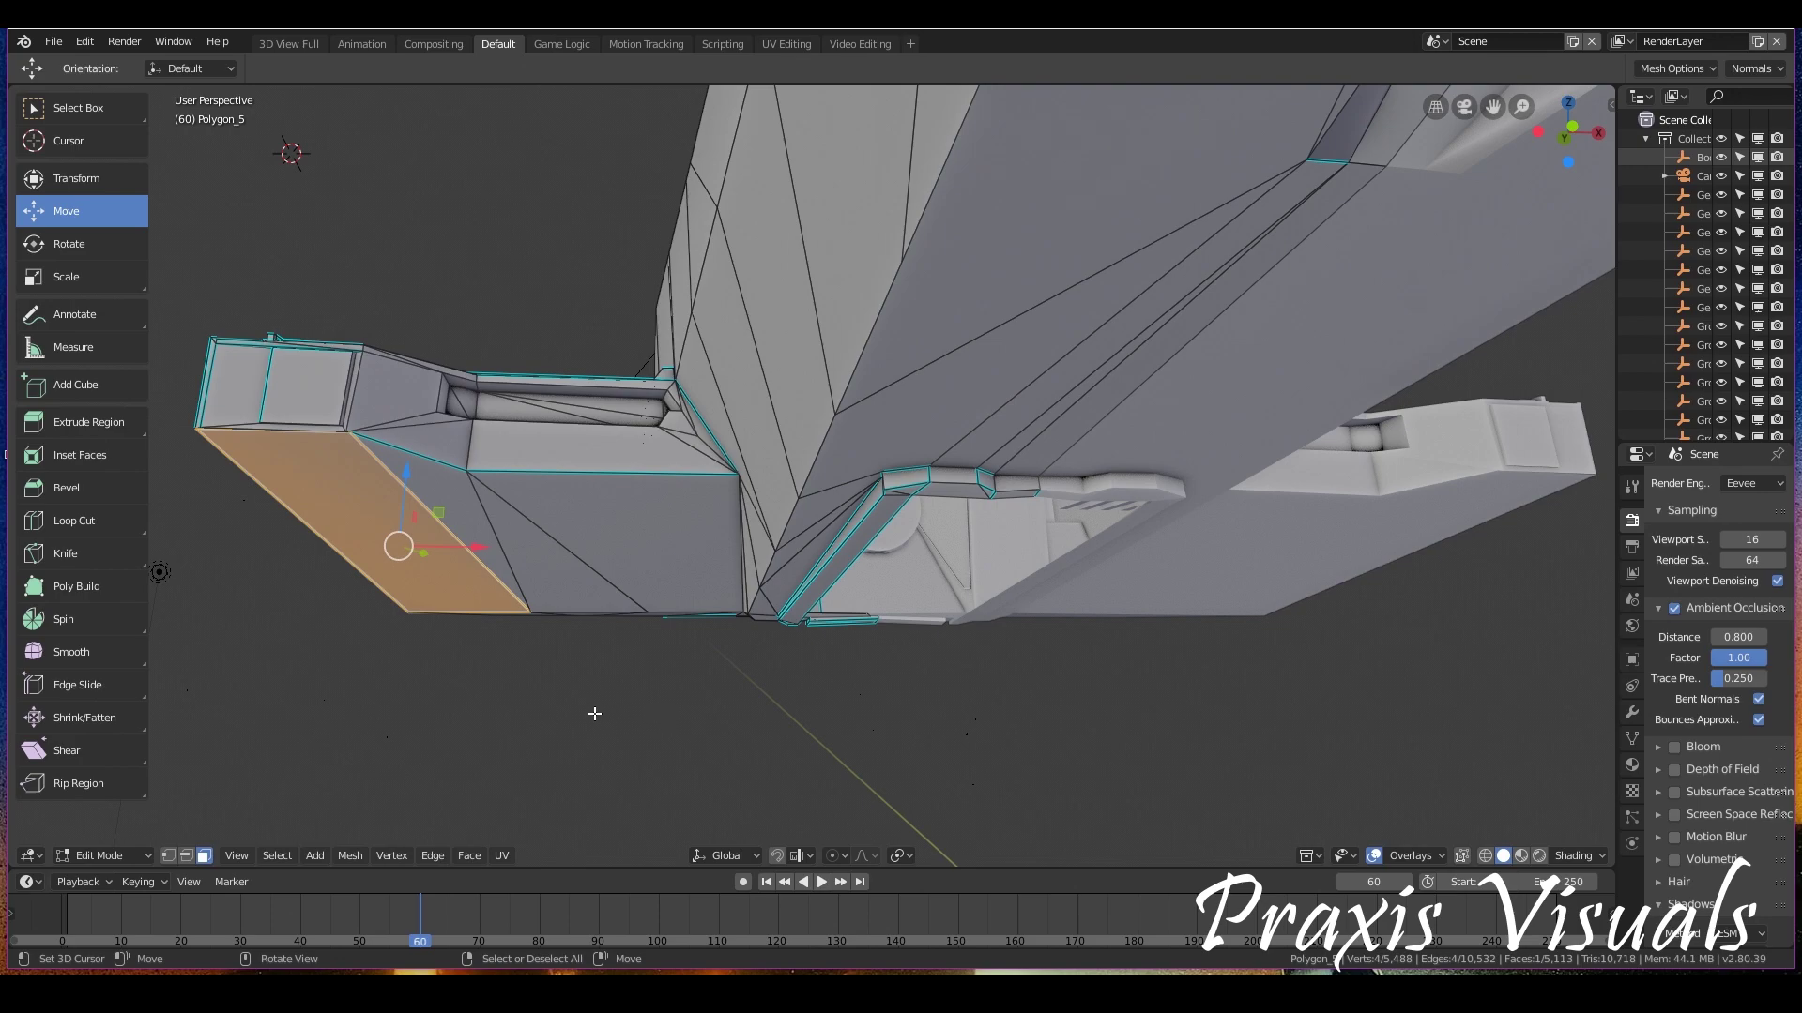
{"action": "middle_click_drag", "start_coordinate": [564, 650], "coordinate": [640, 651]}
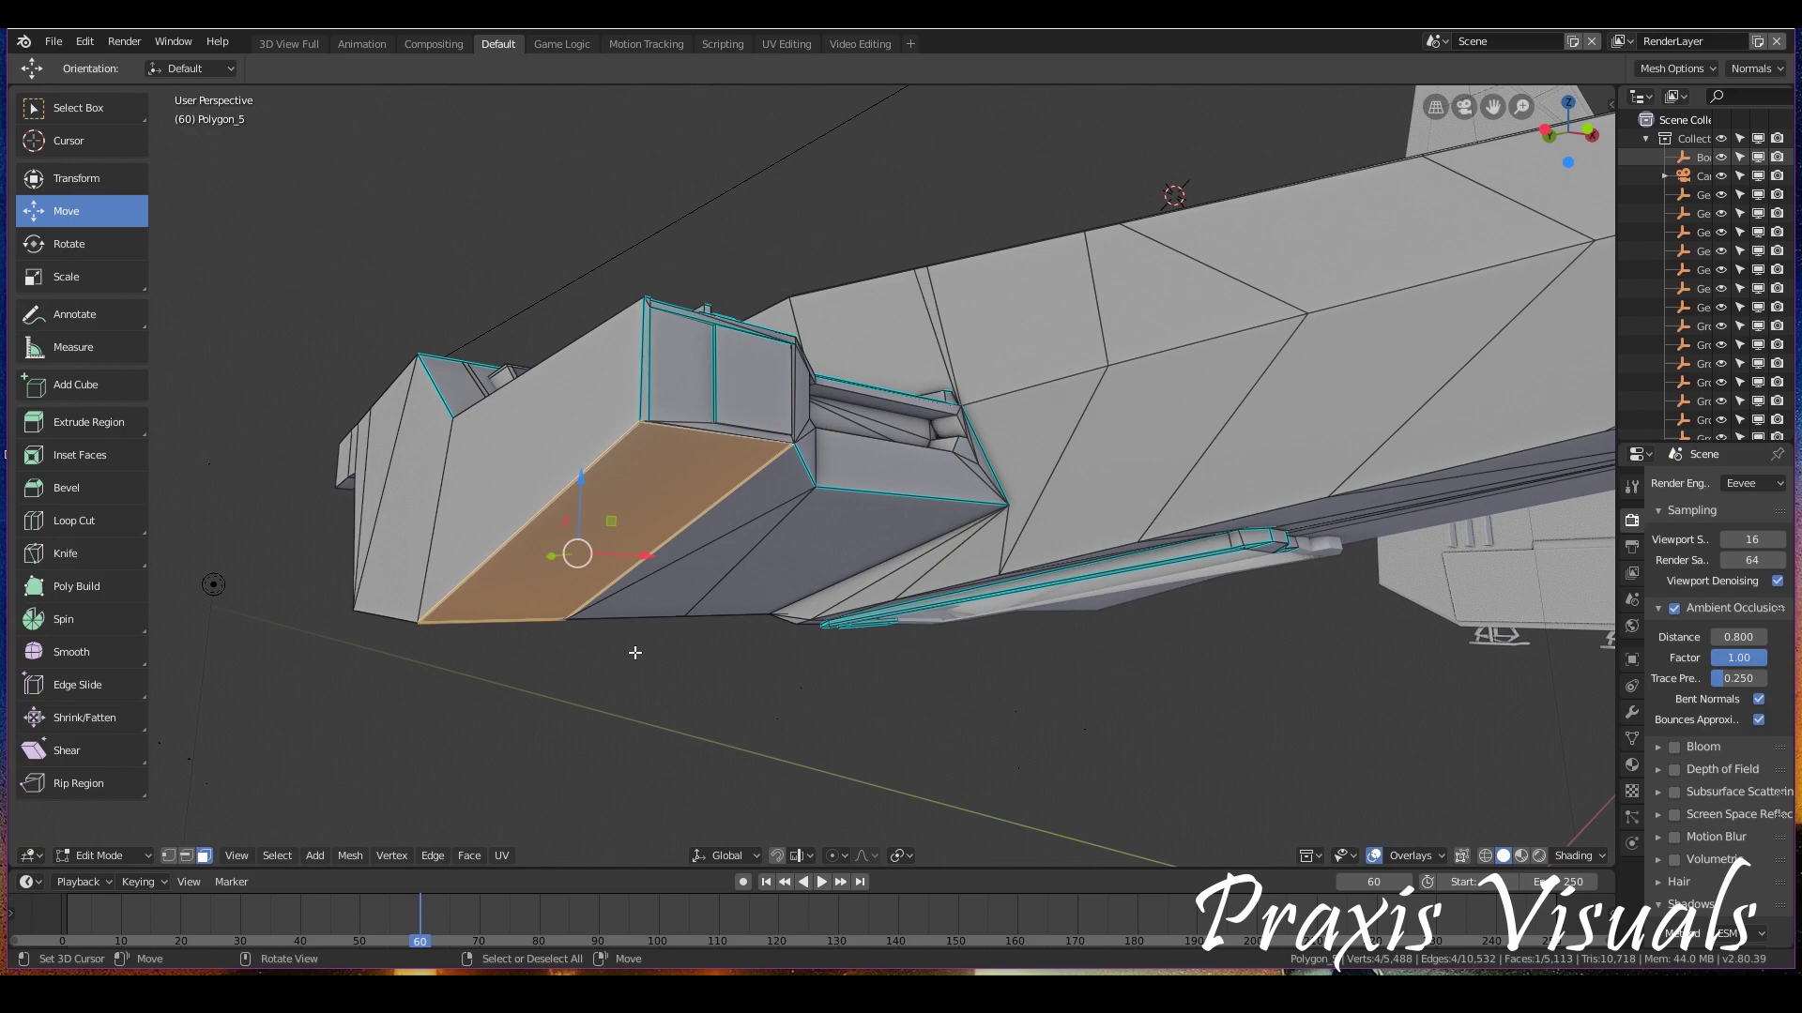
{"action": "middle_click_drag", "start_coordinate": [635, 653], "coordinate": [936, 542]}
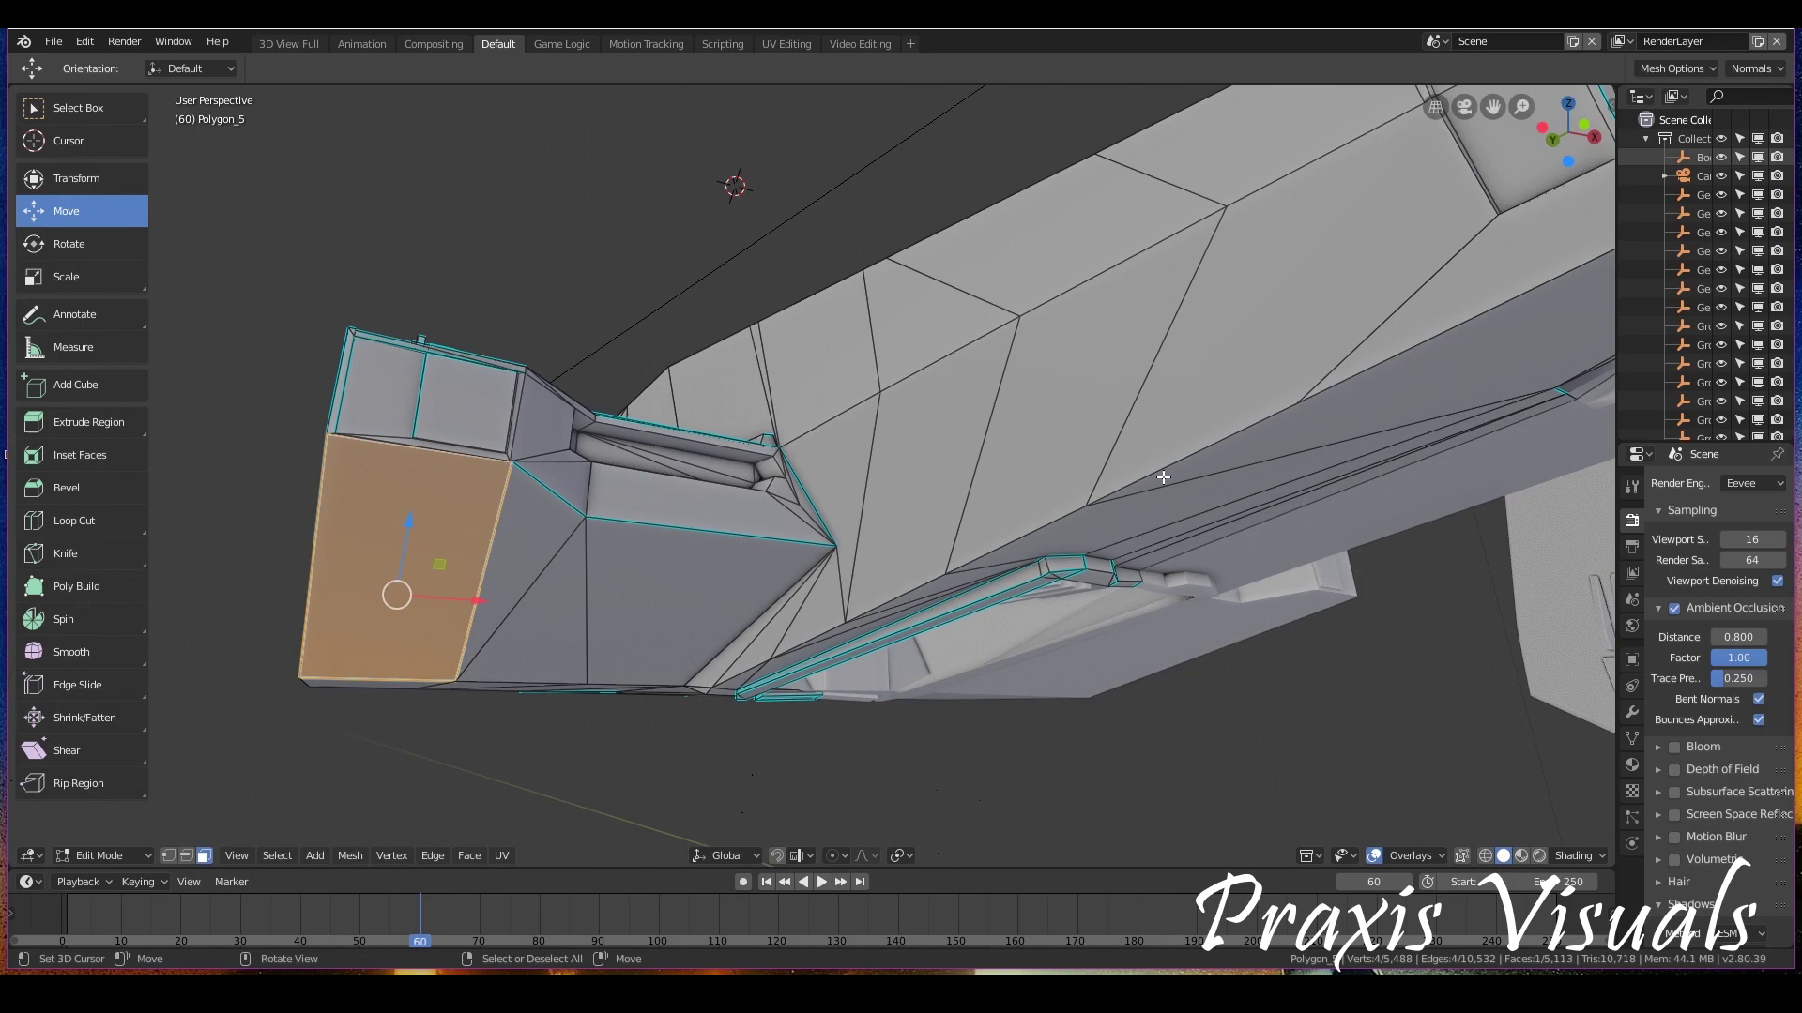
Triangulate the large angled face on the lower side of the hull near the nose
{"action": "middle_click_drag", "start_coordinate": [1380, 298], "coordinate": [1247, 421], "text": "shift"}
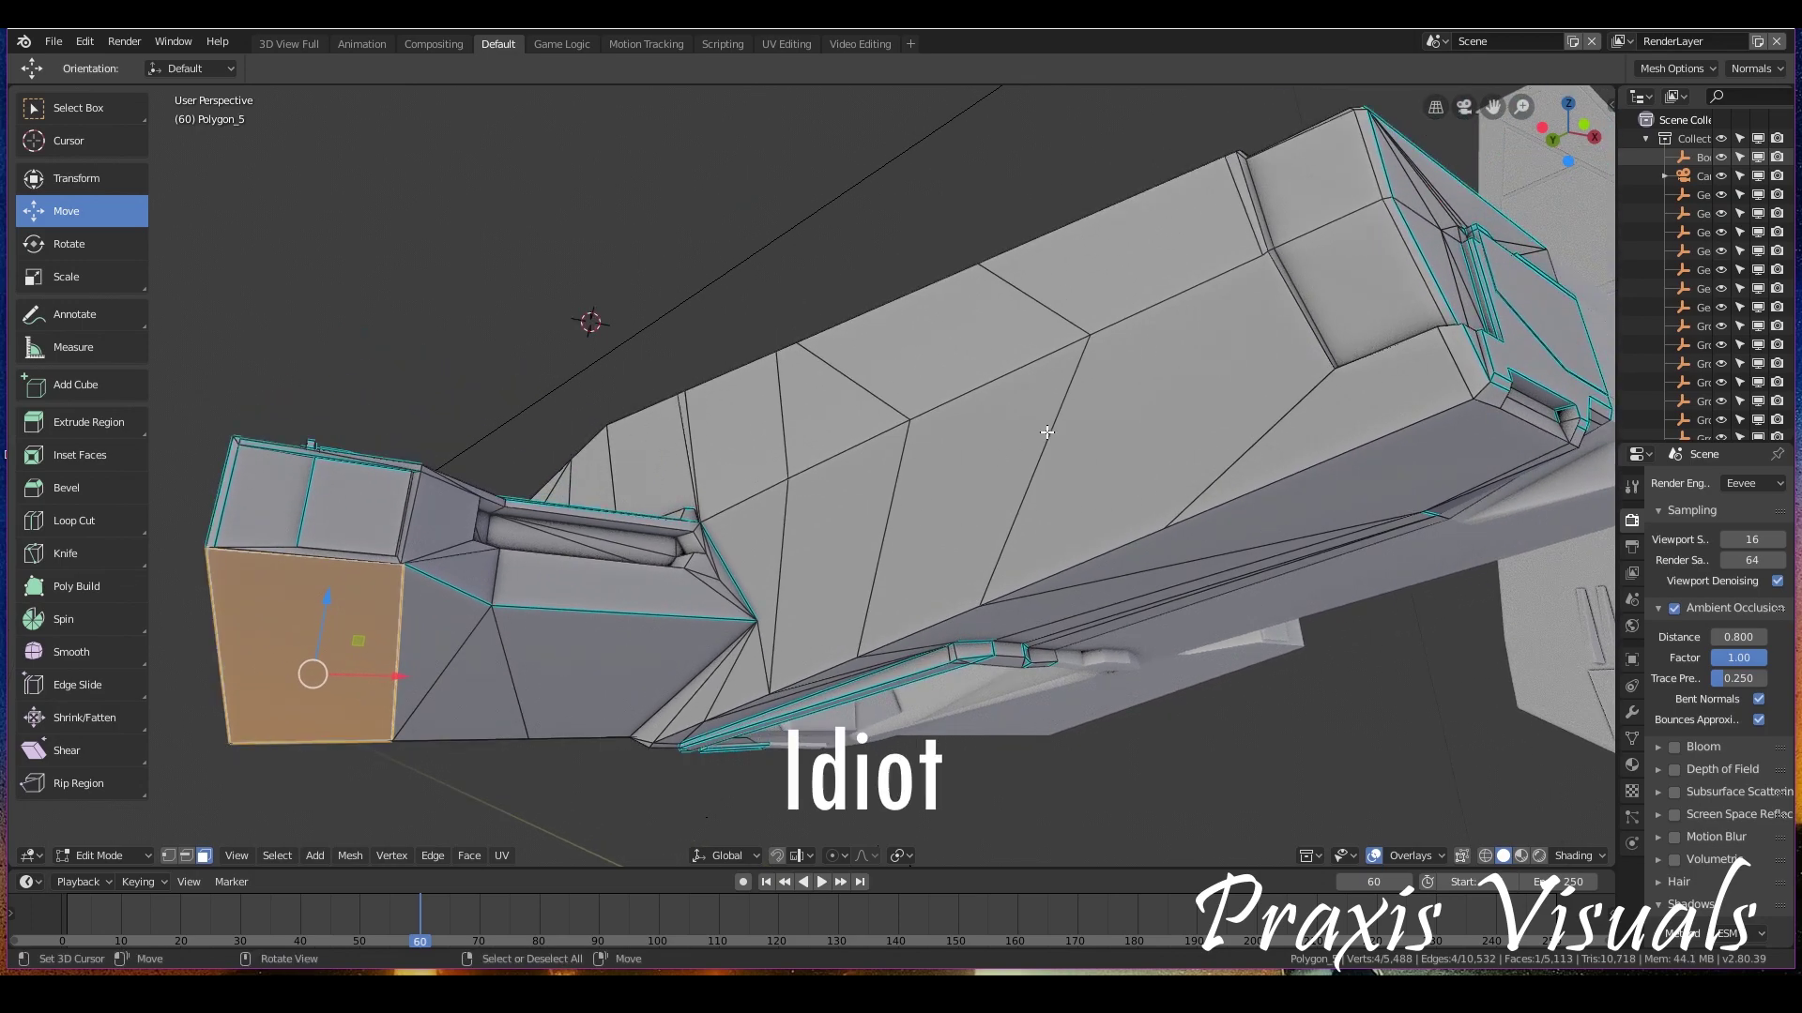
{"action": "middle_click_drag", "start_coordinate": [1048, 432], "coordinate": [1130, 470]}
{"action": "left_click", "coordinate": [1130, 470]}
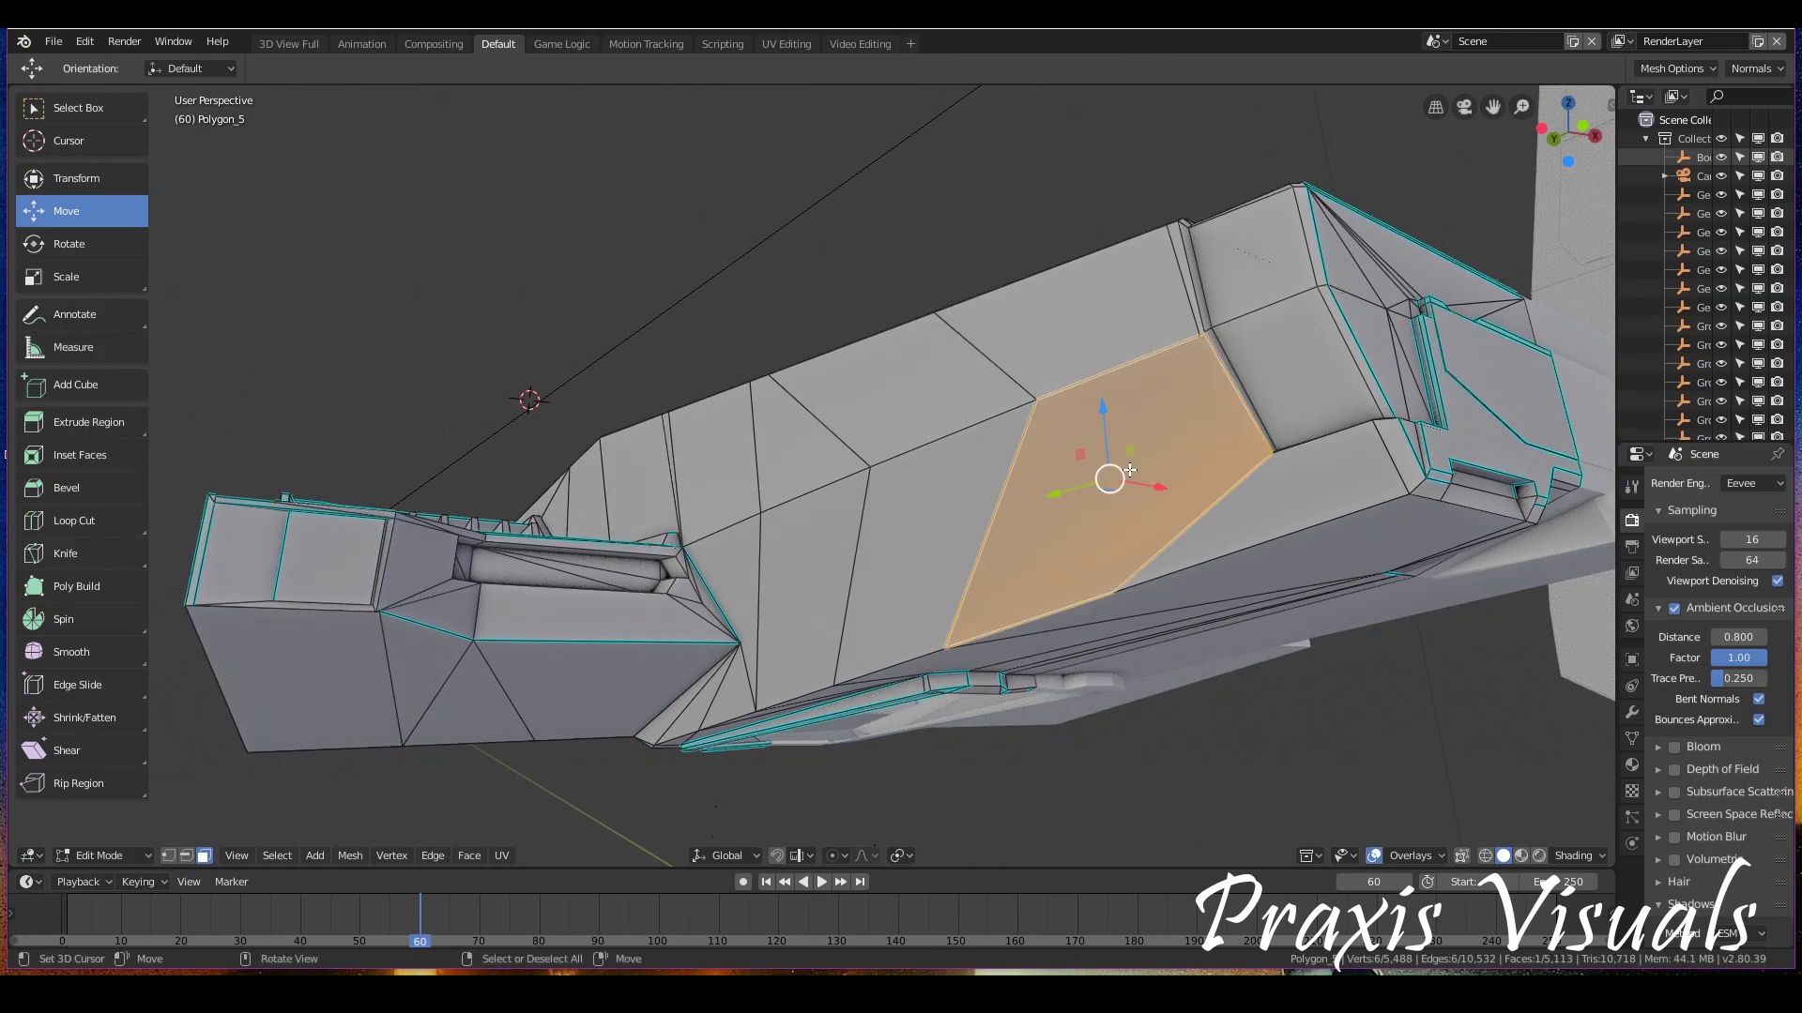
{"action": "key", "text": "ctrl+t"}
{"action": "middle_click_drag", "start_coordinate": [1187, 382], "coordinate": [1038, 539]}
{"action": "scroll", "coordinate": [1146, 507], "scroll_direction": "up", "scroll_amount": 4}
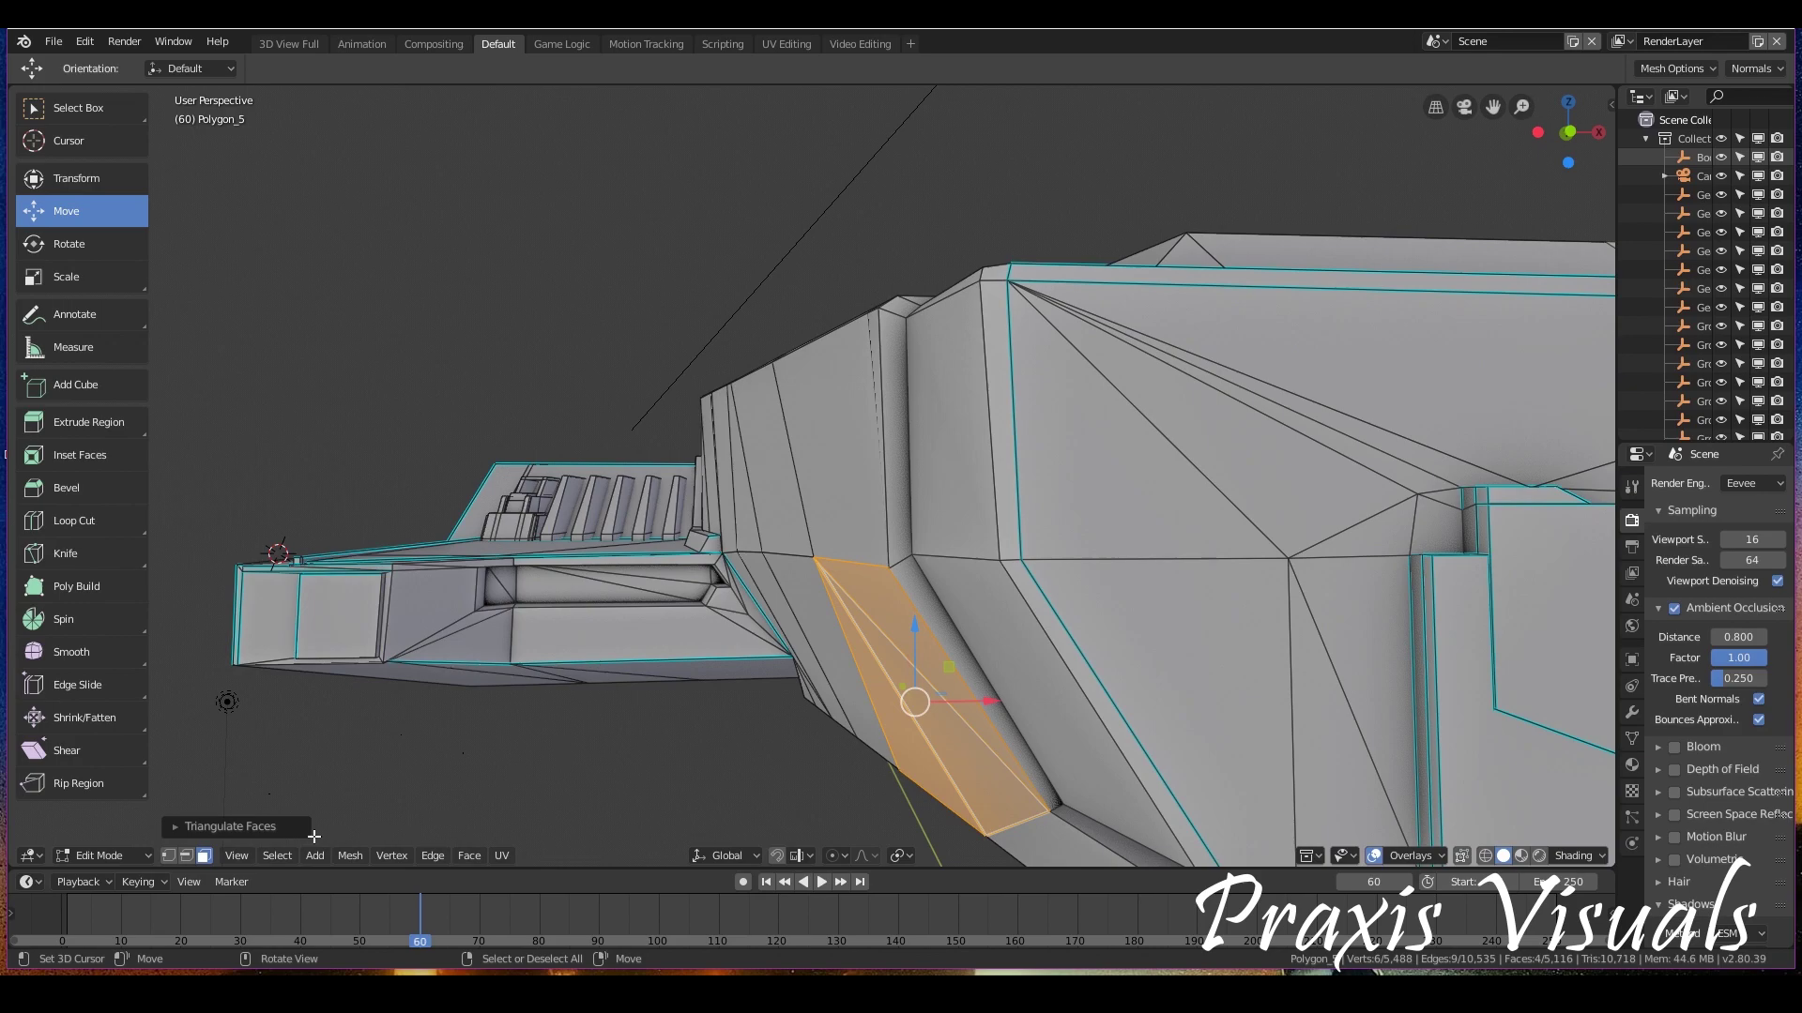
Switch to edge selection and select the chain of five edges running along the middle of the hull side
{"action": "left_click", "coordinate": [185, 856]}
{"action": "right_click", "coordinate": [864, 568]}
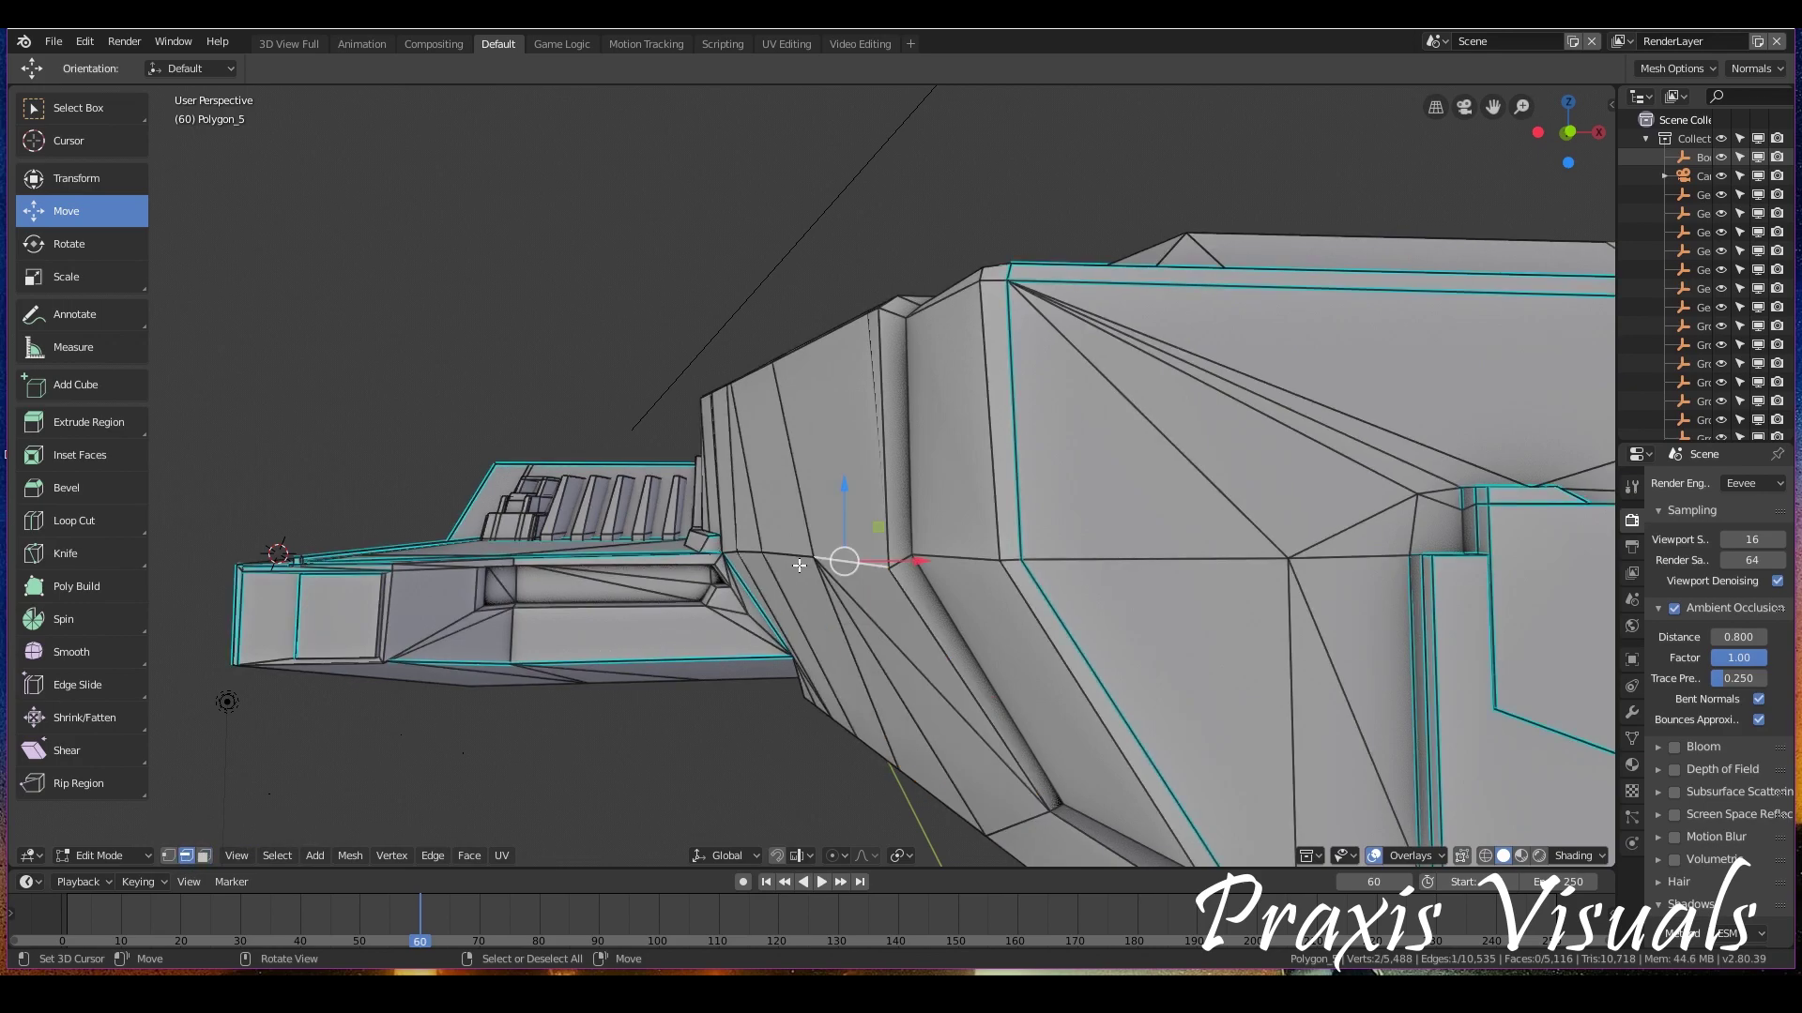
{"action": "right_click", "coordinate": [784, 557], "text": "shift"}
{"action": "right_click", "coordinate": [747, 554], "text": "shift"}
{"action": "right_click", "coordinate": [724, 552], "text": "shift"}
{"action": "middle_click_drag", "start_coordinate": [725, 552], "coordinate": [908, 531]}
{"action": "scroll", "coordinate": [1105, 524], "scroll_direction": "up", "scroll_amount": 2}
{"action": "mouse_move", "coordinate": [1190, 514]}
{"action": "middle_mouse_down", "text": "shift"}
{"action": "mouse_move", "coordinate": [1241, 471]}
{"action": "mouse_move", "coordinate": [1201, 546]}
{"action": "middle_mouse_up", "text": "shift"}
{"action": "left_click", "coordinate": [1224, 454], "text": "shift"}
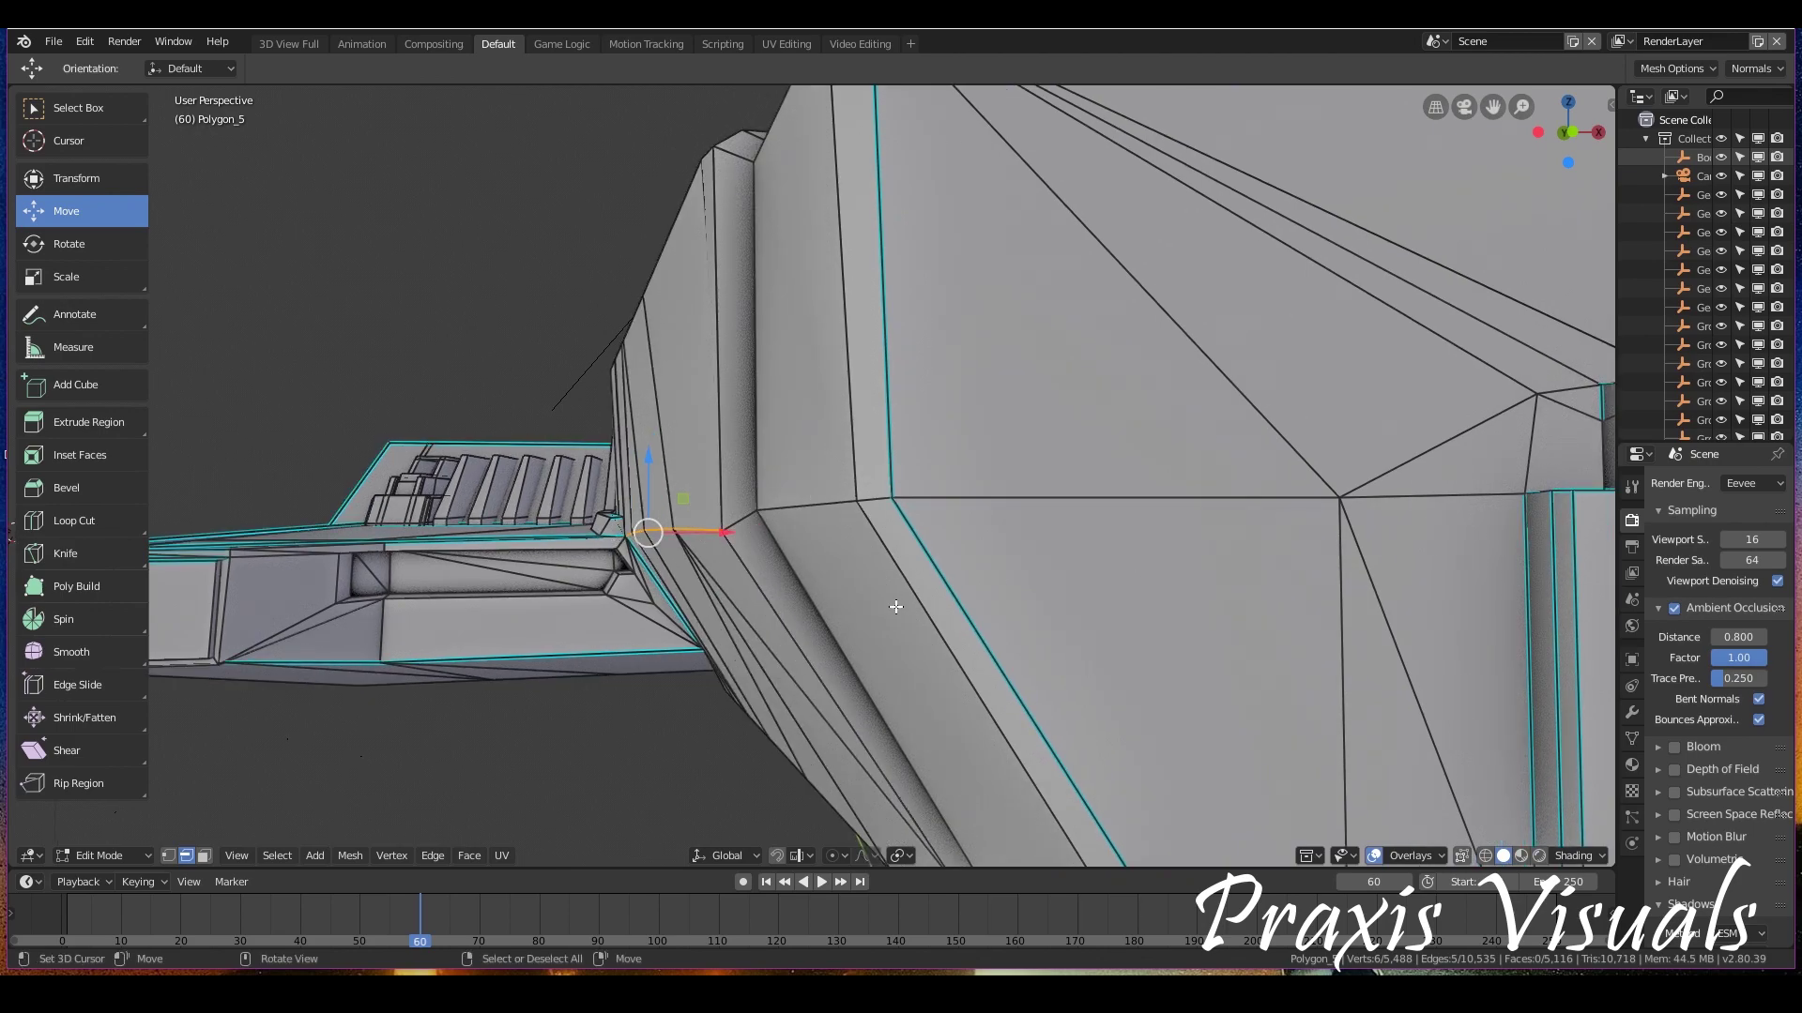
Straighten the selected hull edges with LoopTools Gstretch and inspect the hull from several angles
{"action": "scroll", "coordinate": [921, 618], "scroll_direction": "down", "scroll_amount": 4}
{"action": "middle_click_drag", "start_coordinate": [922, 618], "coordinate": [861, 575]}
{"action": "scroll", "coordinate": [892, 600], "scroll_direction": "up", "scroll_amount": 5}
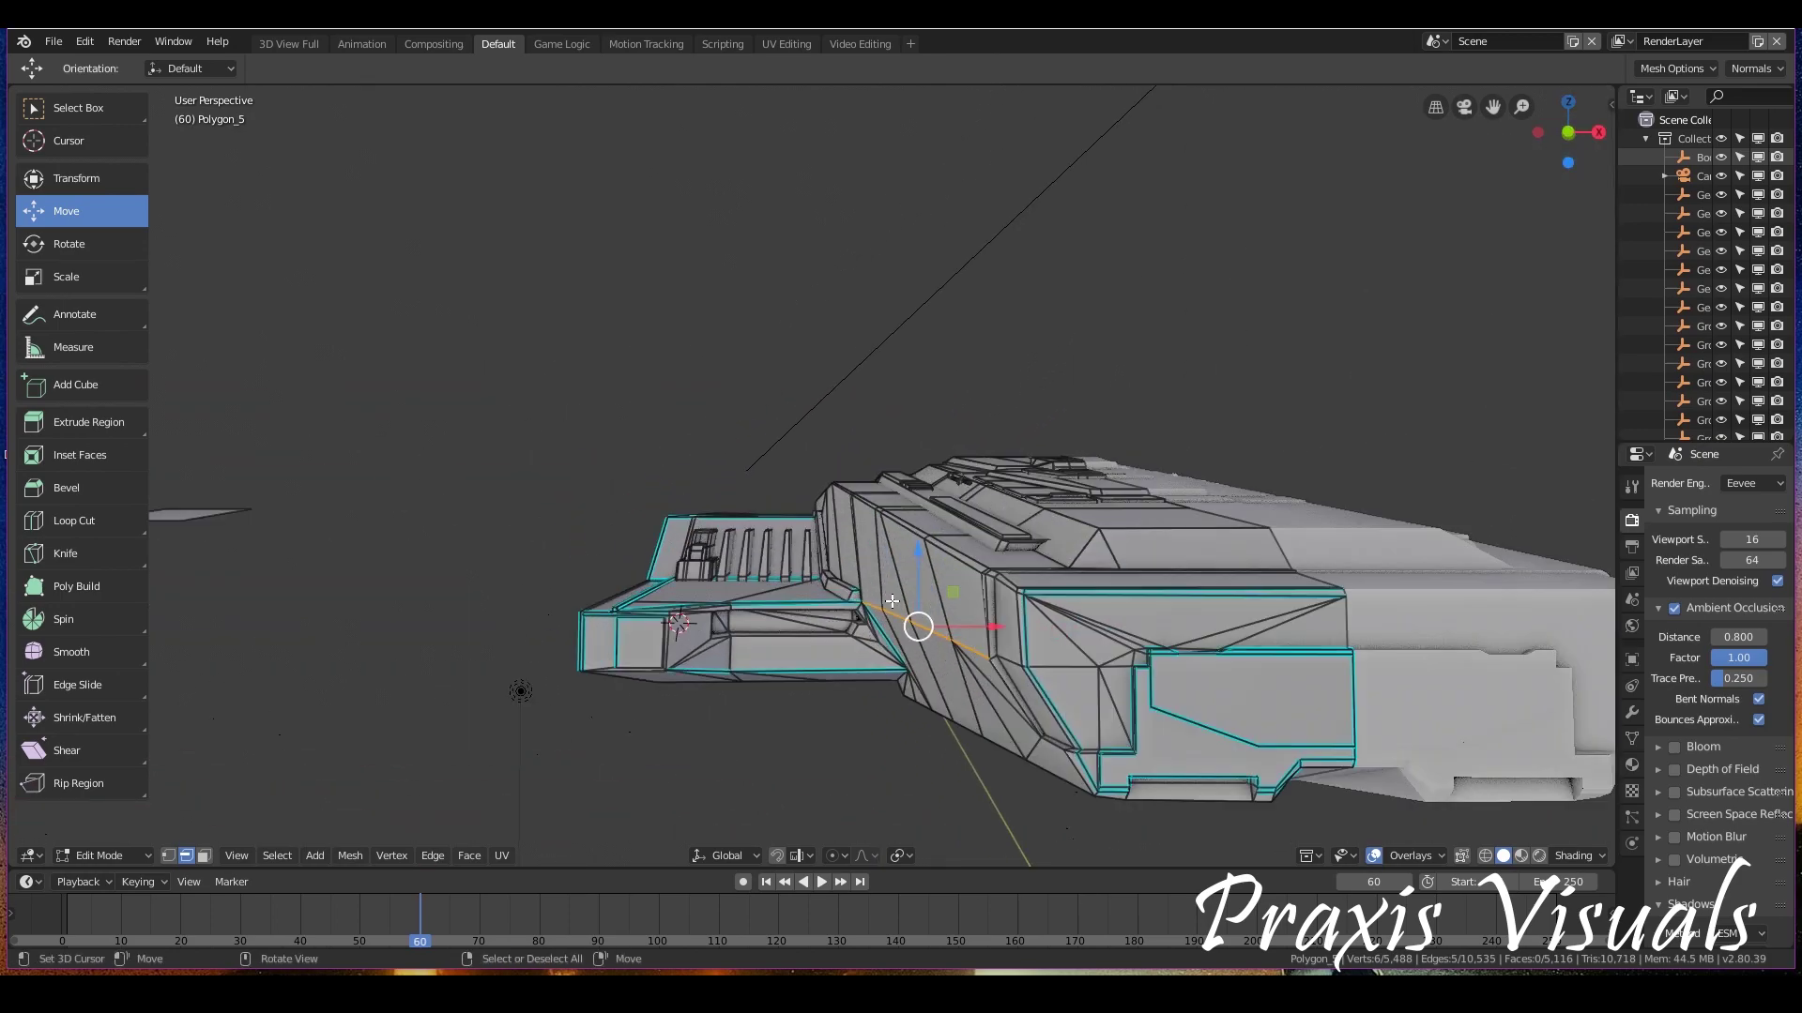
{"action": "scroll", "coordinate": [891, 600], "scroll_direction": "up", "scroll_amount": 6}
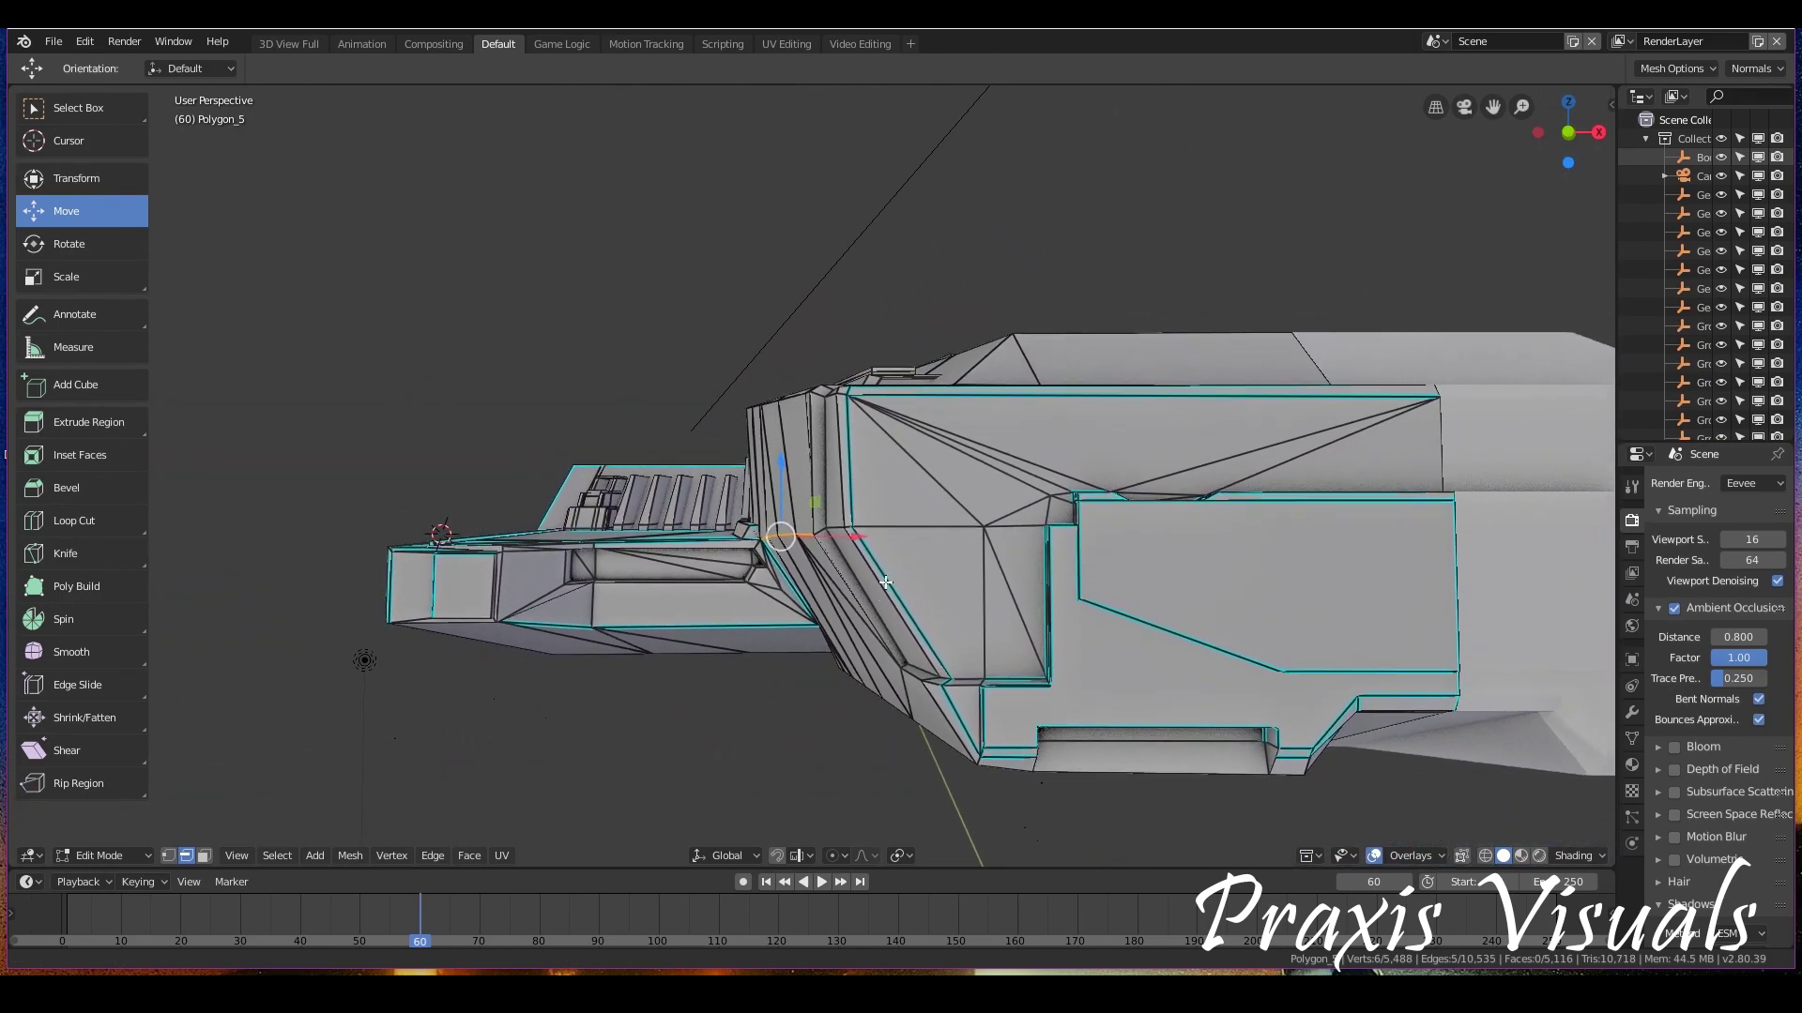
{"action": "scroll", "coordinate": [885, 583], "scroll_direction": "up", "scroll_amount": 4}
{"action": "right_click", "coordinate": [944, 584]}
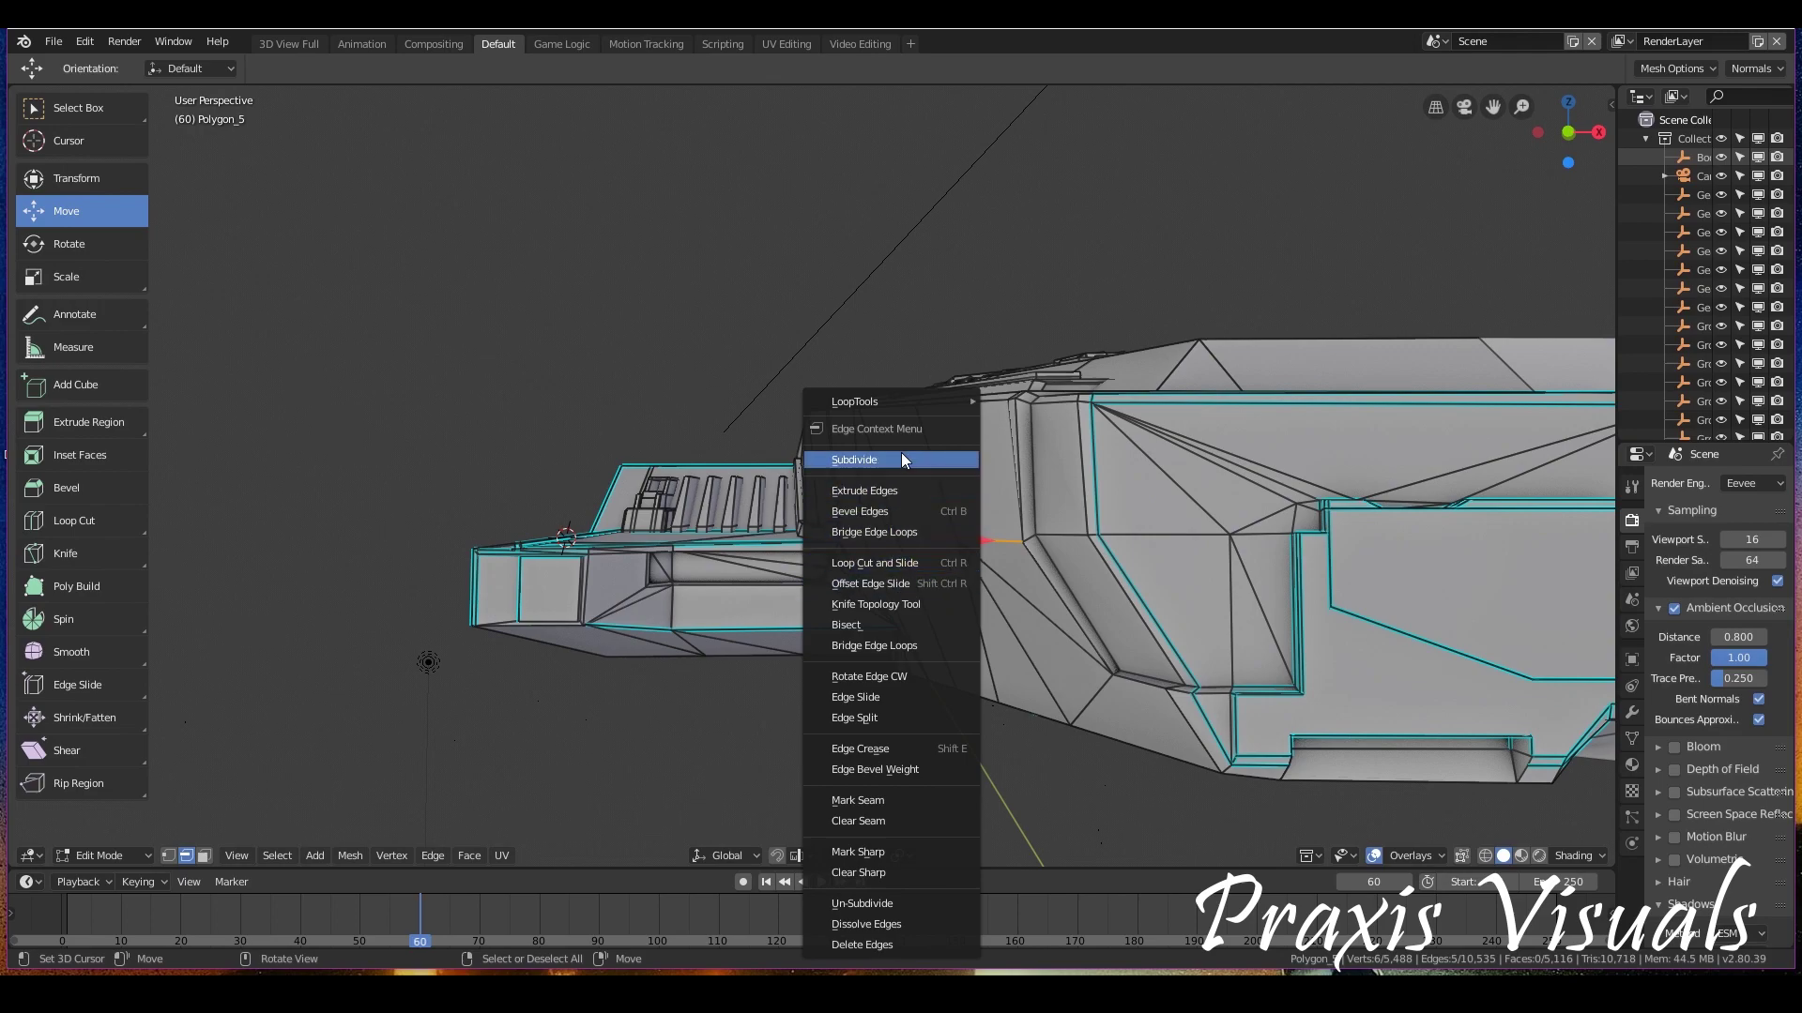
{"action": "mouse_move", "coordinate": [875, 401]}
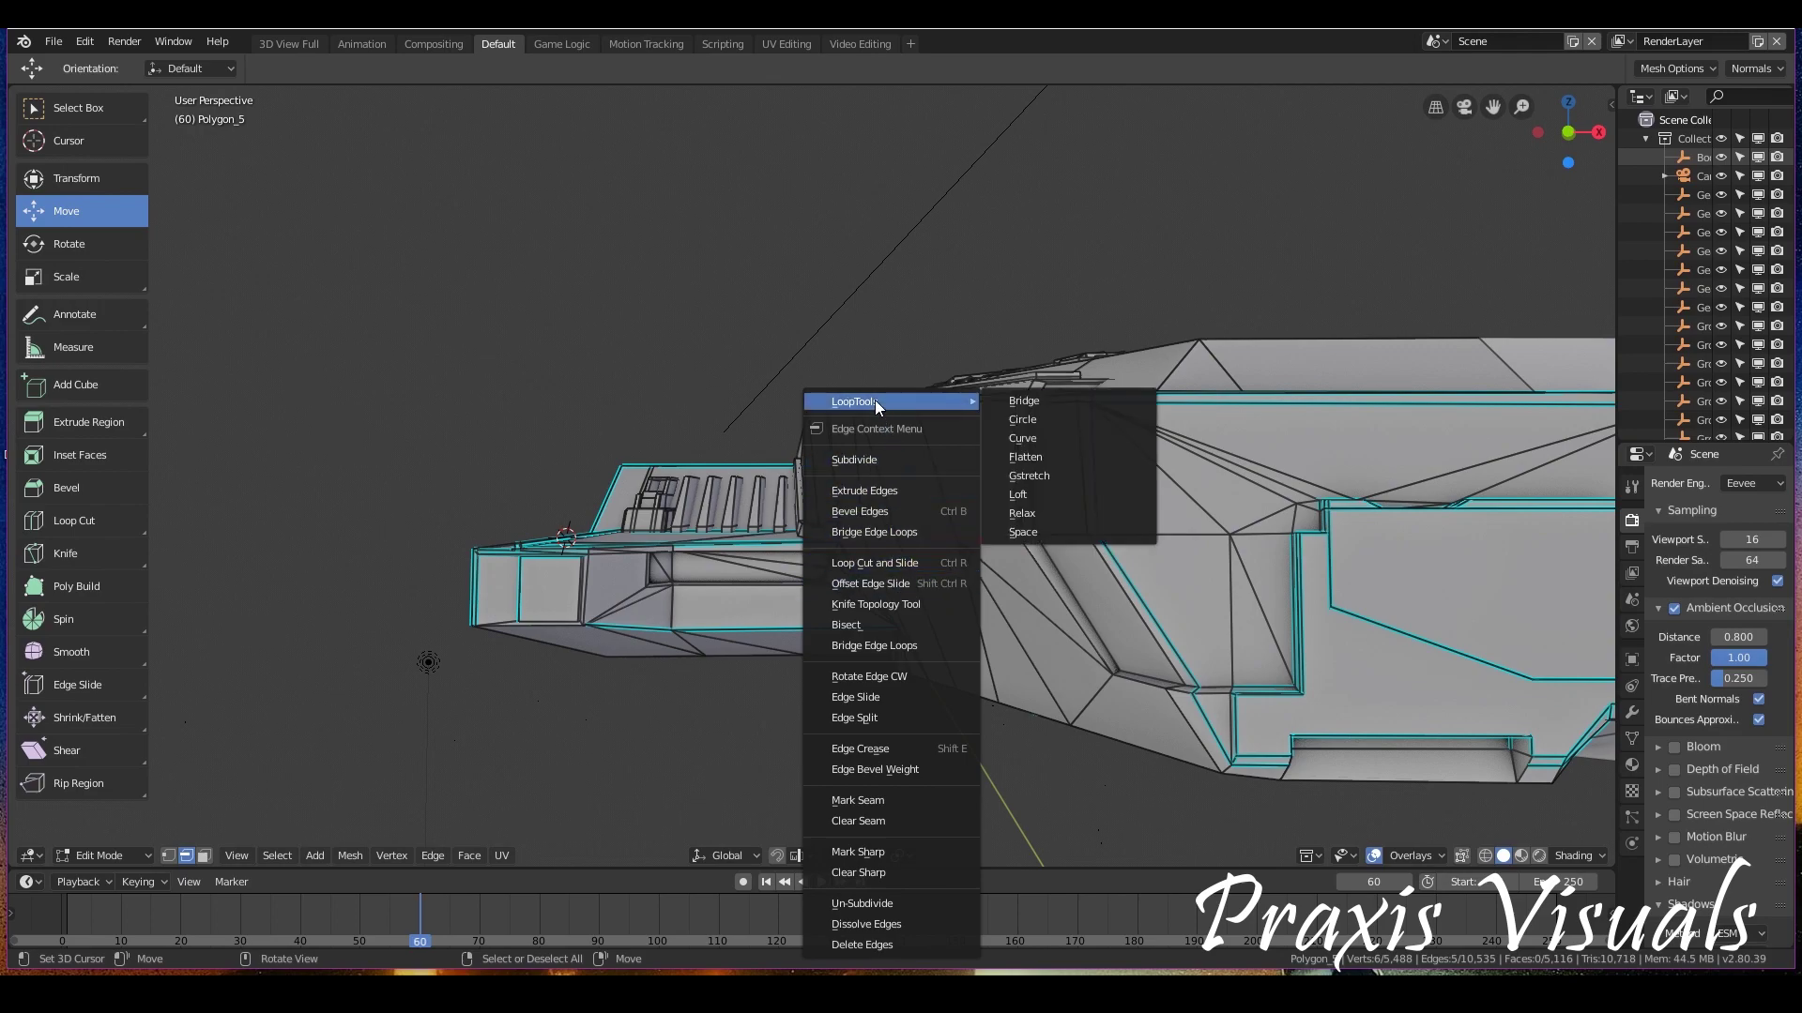
{"action": "left_click", "coordinate": [1061, 475]}
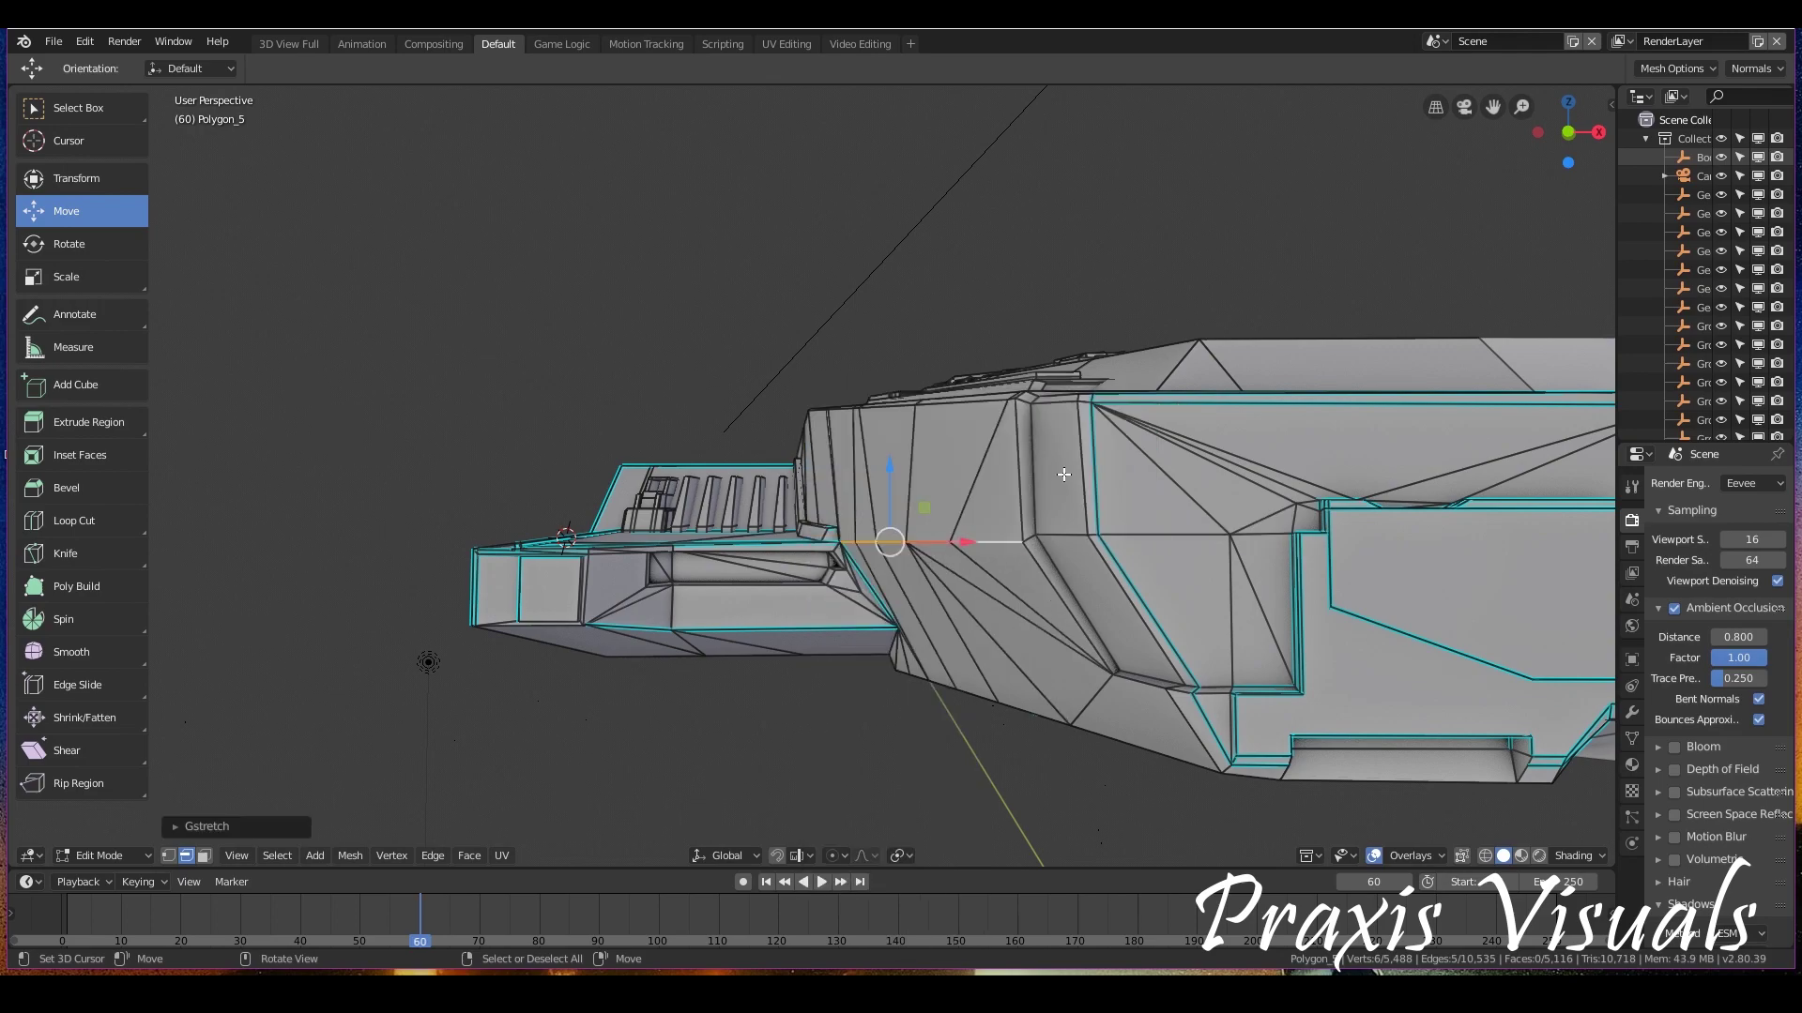
{"action": "middle_click_drag", "start_coordinate": [1057, 542], "coordinate": [1026, 473]}
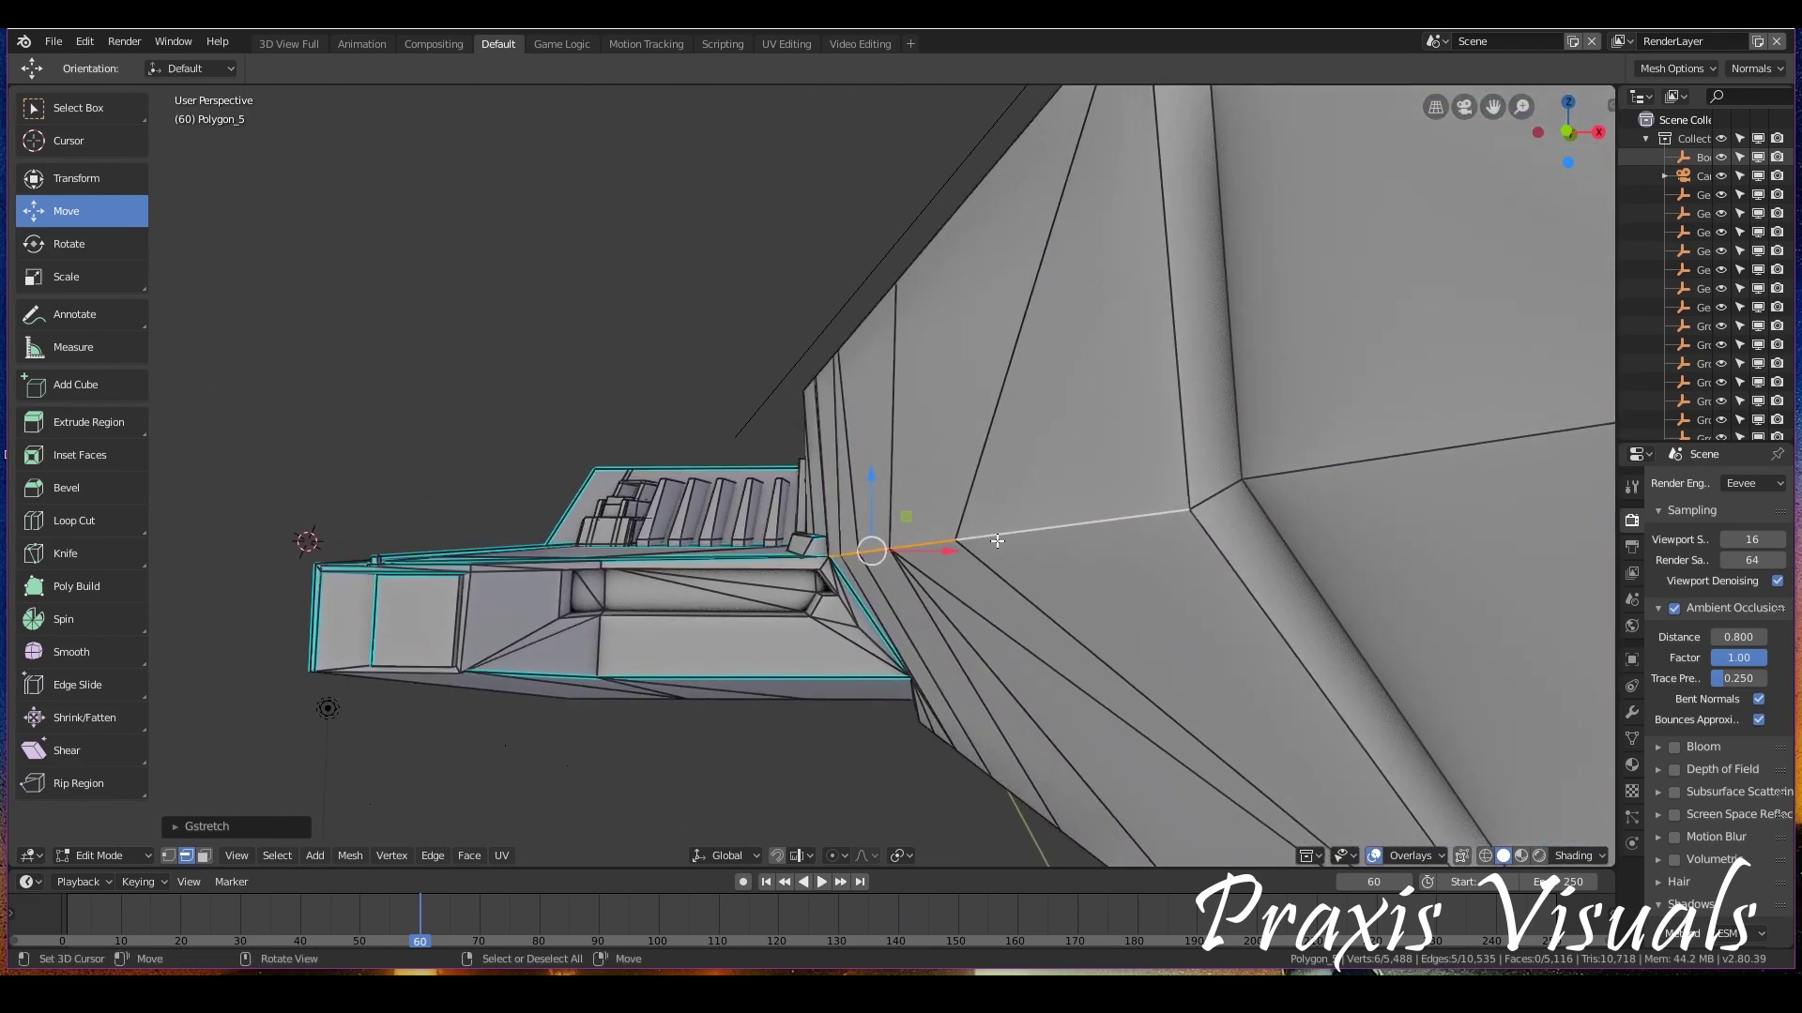
{"action": "scroll", "coordinate": [1090, 521], "scroll_direction": "down", "scroll_amount": 6}
{"action": "middle_click_drag", "start_coordinate": [1093, 520], "coordinate": [1182, 506]}
{"action": "scroll", "coordinate": [1210, 512], "scroll_direction": "up", "scroll_amount": 2}
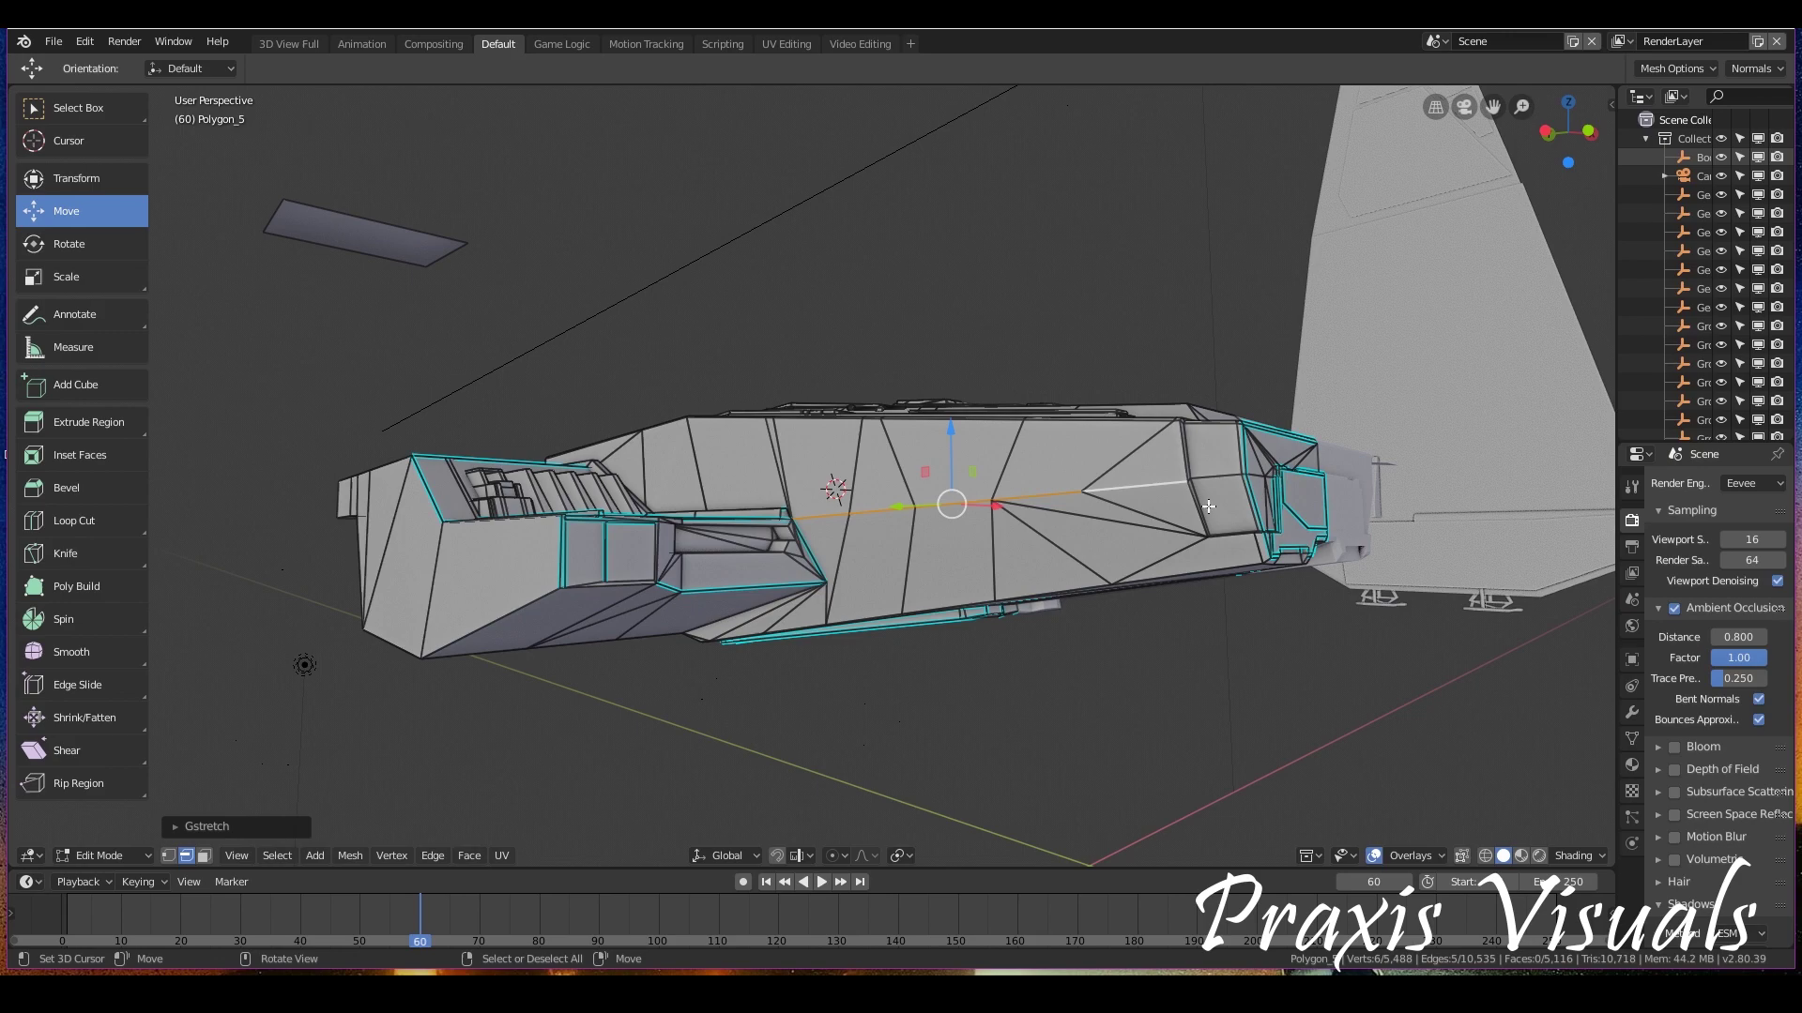
{"action": "middle_click_drag", "start_coordinate": [1195, 495], "coordinate": [1084, 521]}
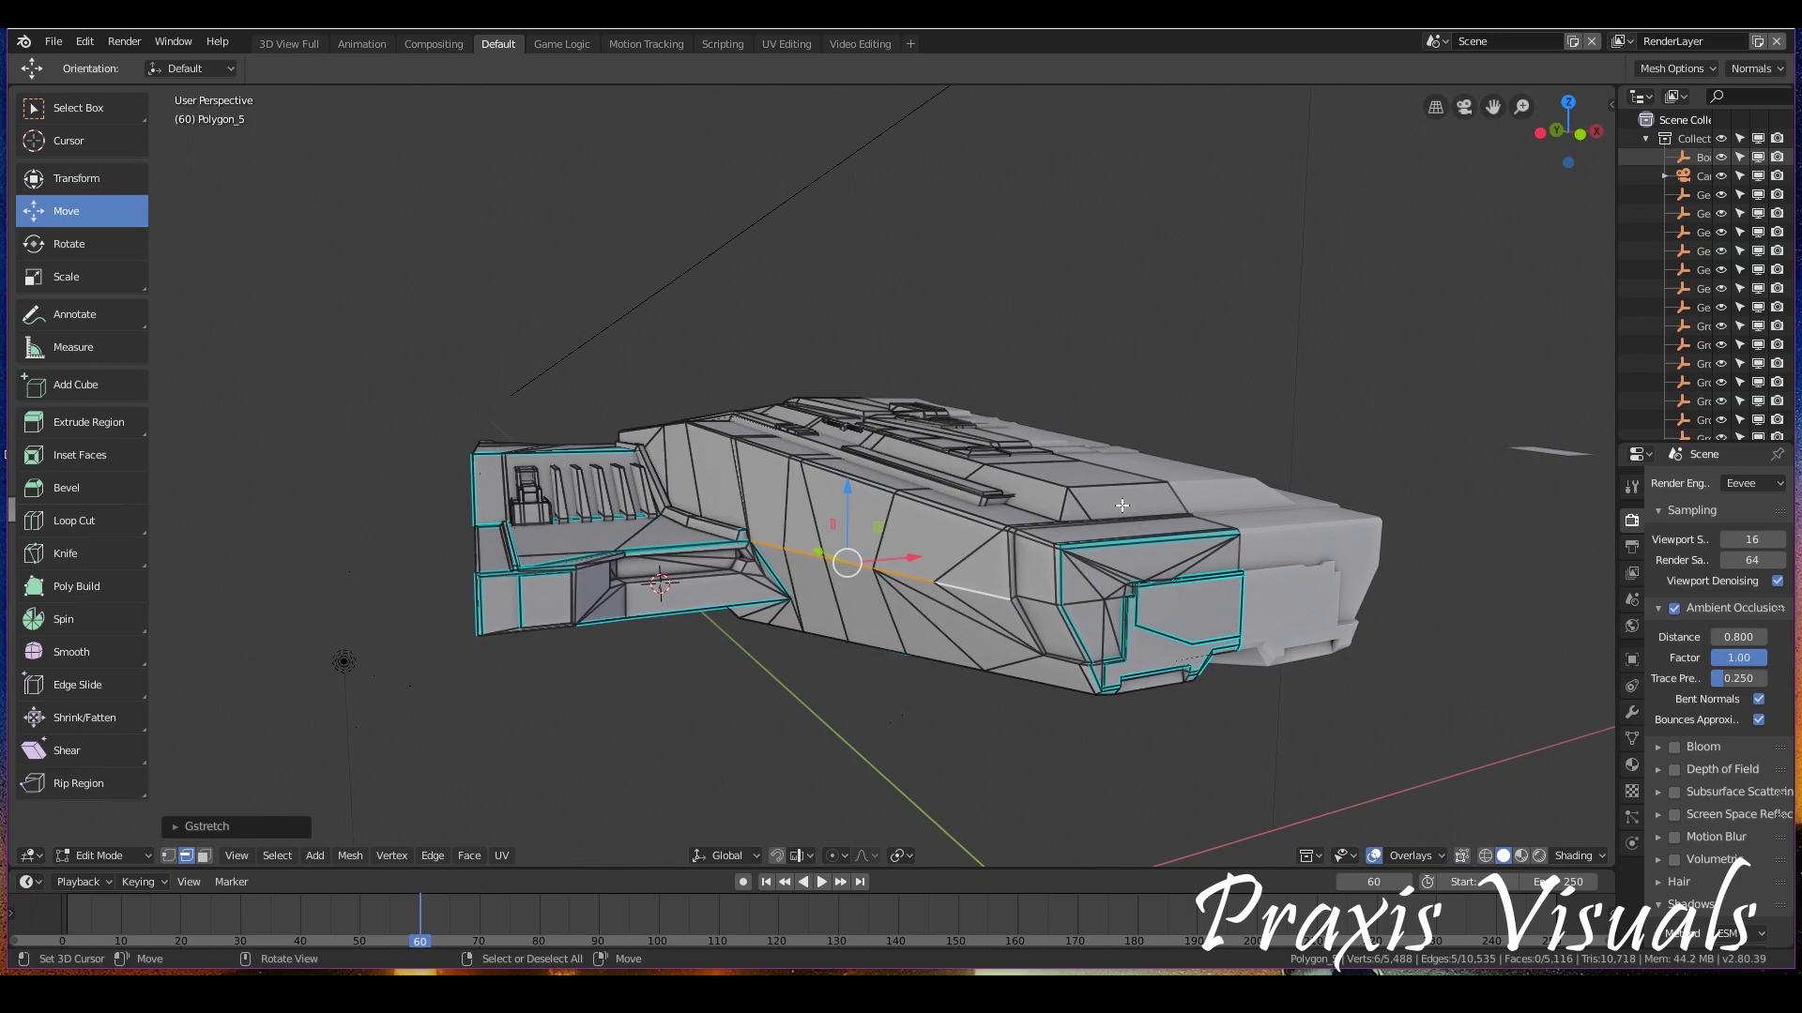
{"action": "middle_click_drag", "start_coordinate": [1121, 505], "coordinate": [835, 502]}
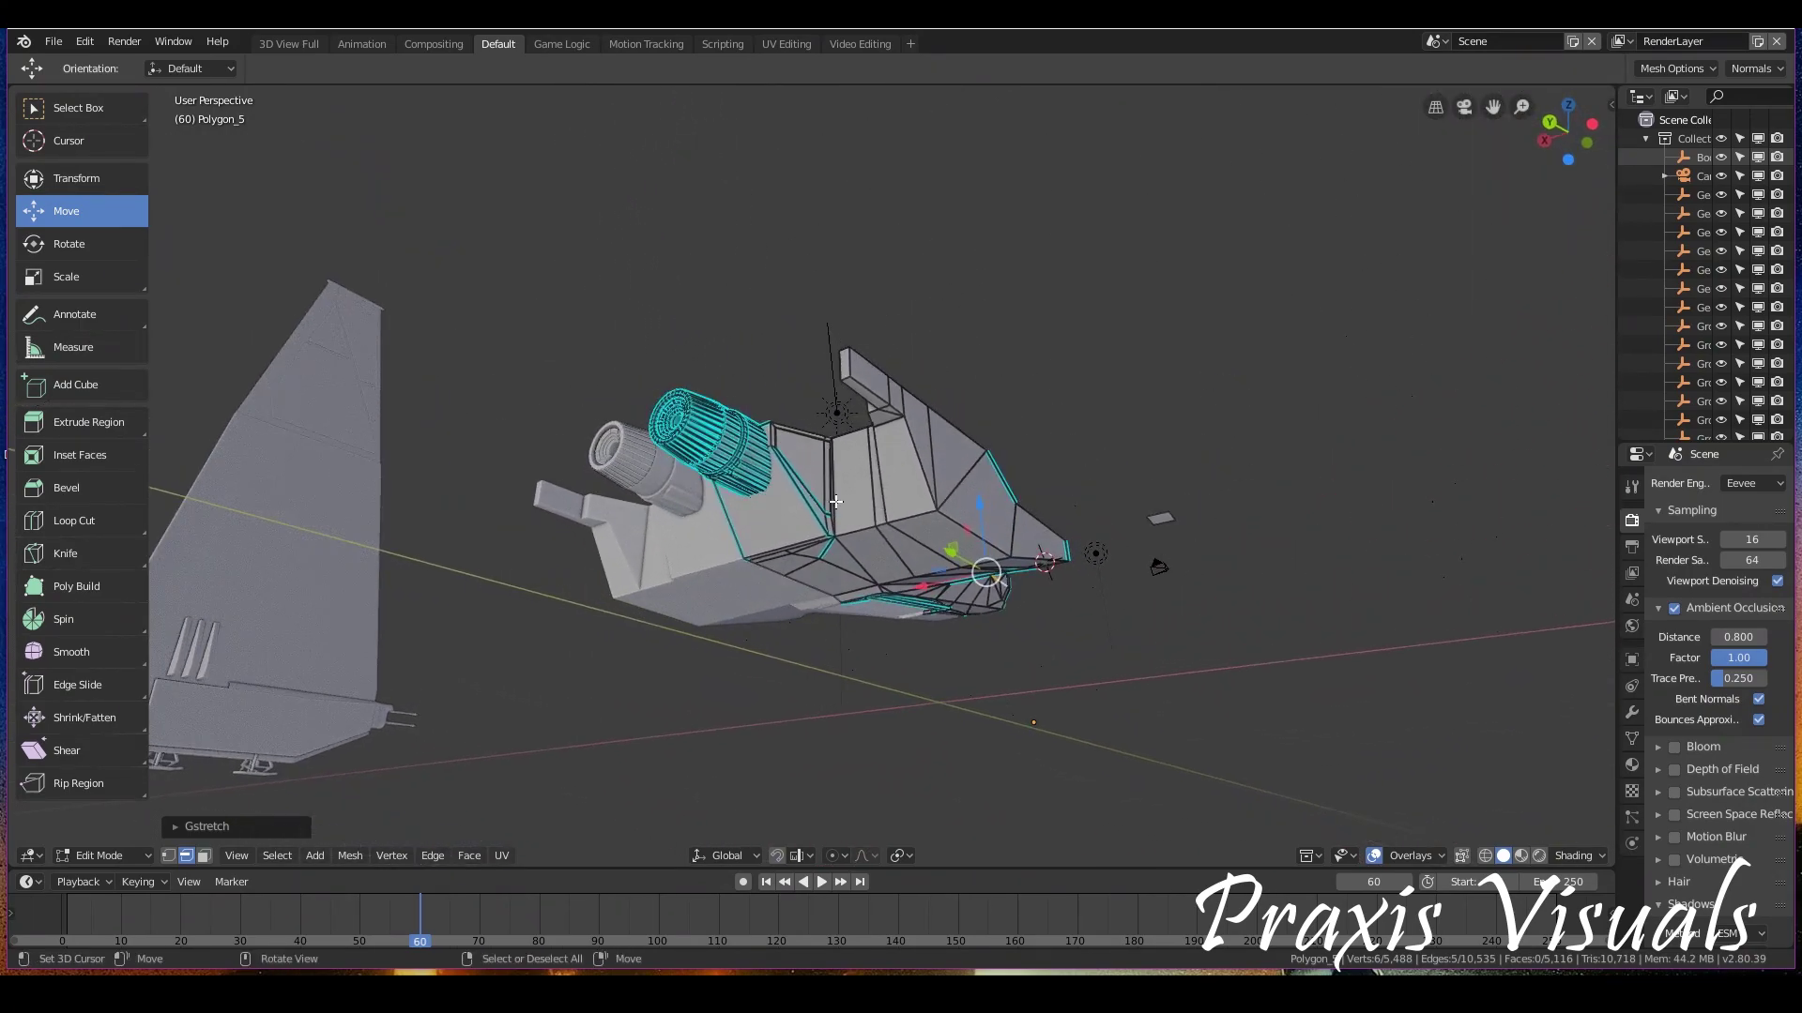
Switch to face selection and select the seven adjoining faces spanning the wing's inner side wall and underside
{"action": "left_click", "coordinate": [204, 856]}
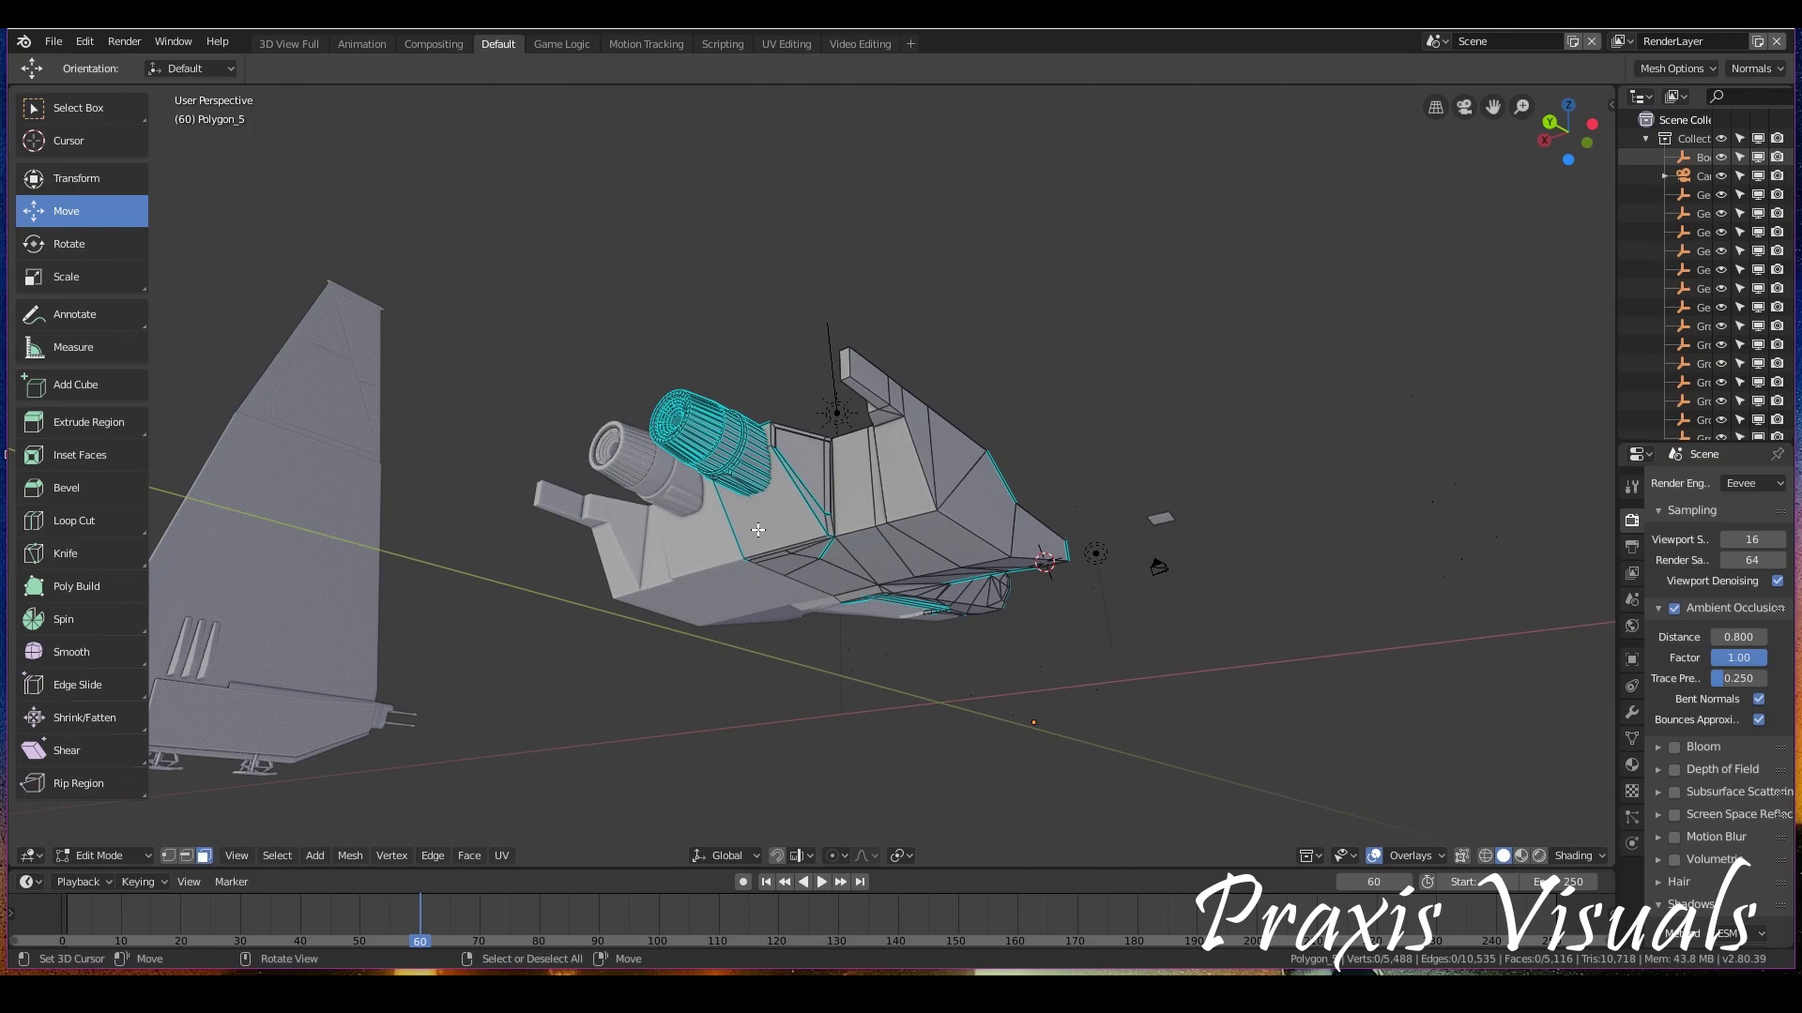
{"action": "right_click", "coordinate": [879, 482]}
{"action": "right_click", "coordinate": [856, 485], "text": "shift"}
{"action": "right_click", "coordinate": [870, 550], "text": "shift"}
{"action": "right_click", "coordinate": [898, 547], "text": "shift"}
{"action": "right_click", "coordinate": [930, 523], "text": "shift"}
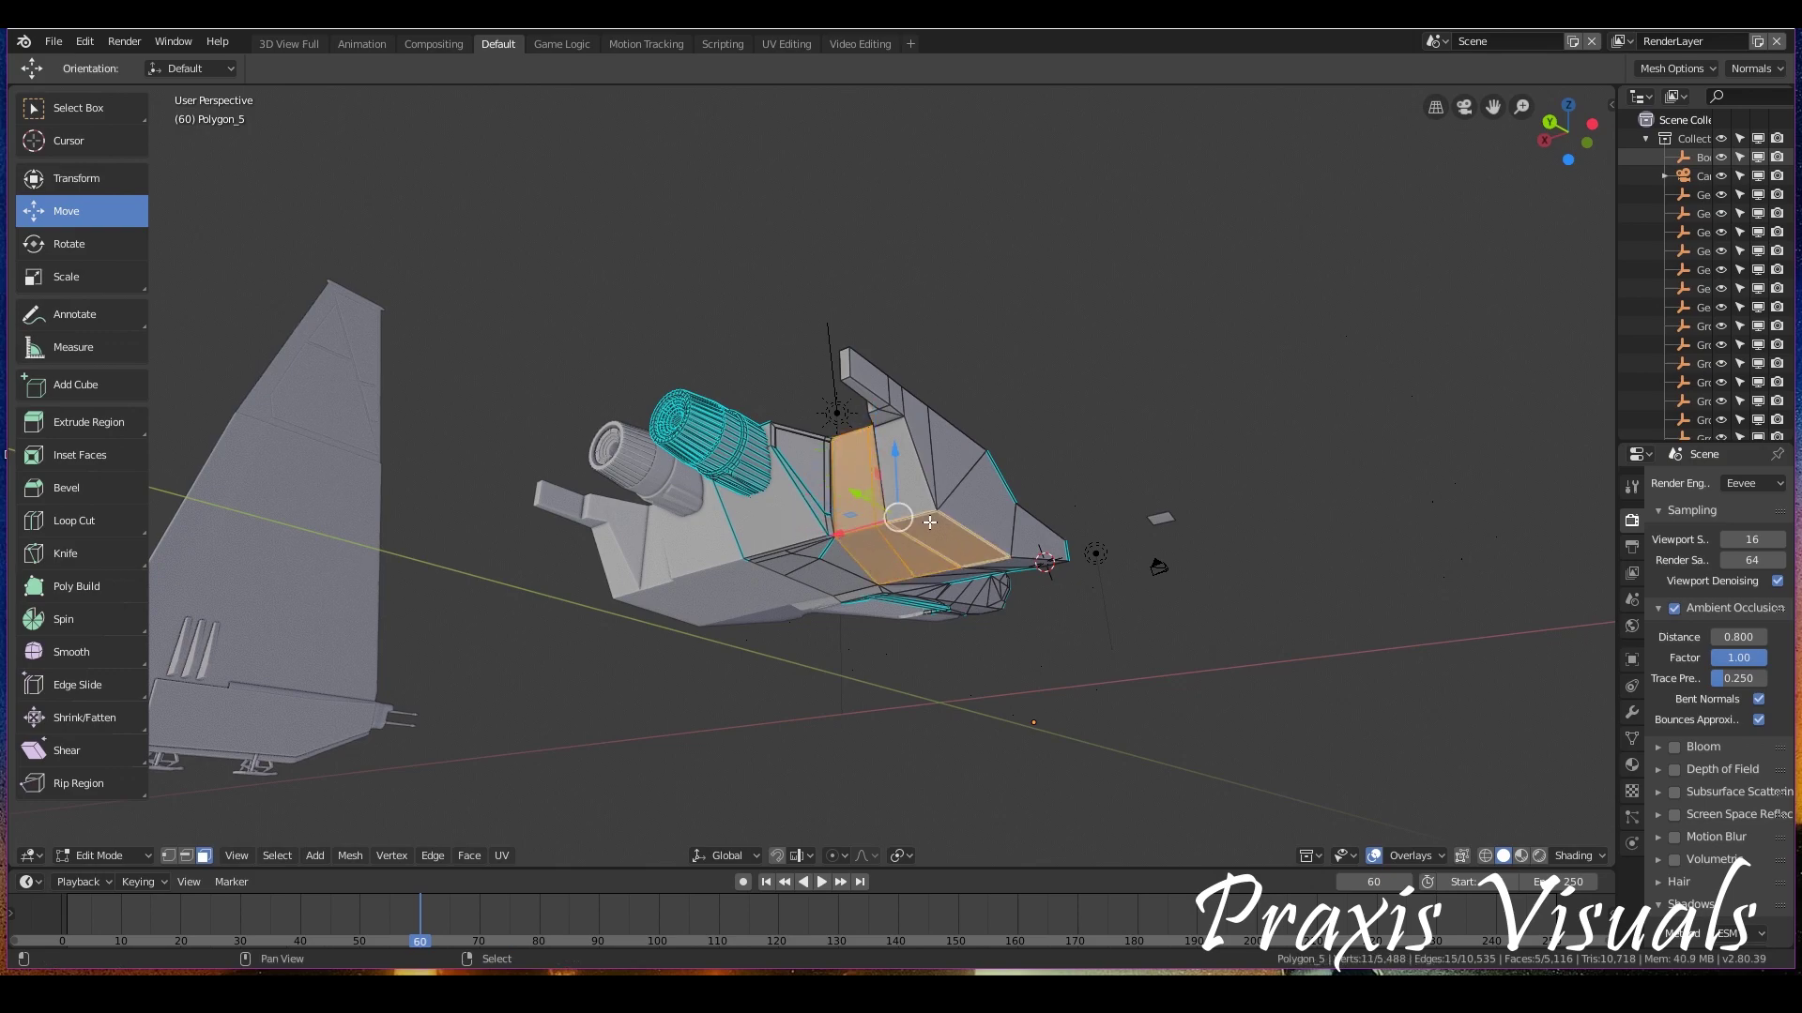
{"action": "middle_click_drag", "start_coordinate": [930, 523], "coordinate": [1010, 542]}
{"action": "right_click", "coordinate": [994, 557], "text": "shift"}
{"action": "right_click", "coordinate": [978, 526], "text": "shift"}
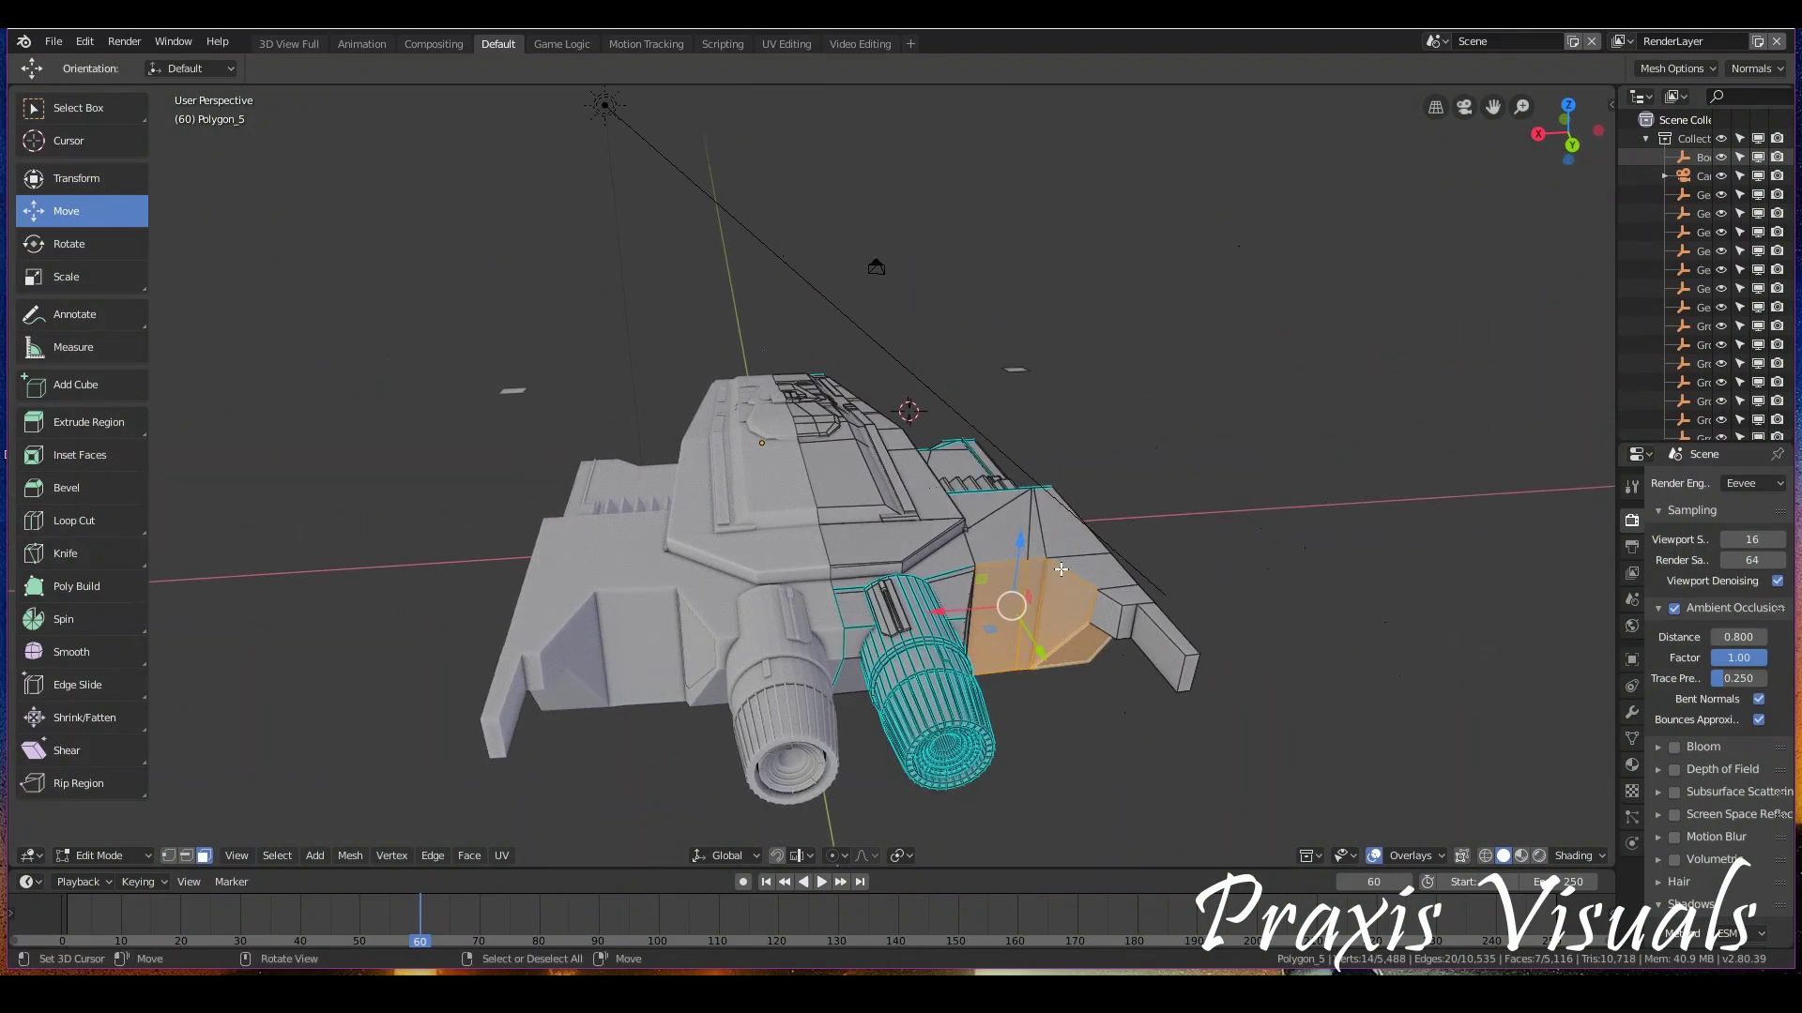
Try to flatten the selected wing faces onto one plane with LoopTools Flatten and inspect the shape from several angles
{"action": "middle_click_drag", "start_coordinate": [1089, 599], "coordinate": [402, 495]}
{"action": "middle_click_drag", "start_coordinate": [811, 586], "coordinate": [975, 580]}
{"action": "right_click", "coordinate": [973, 578]}
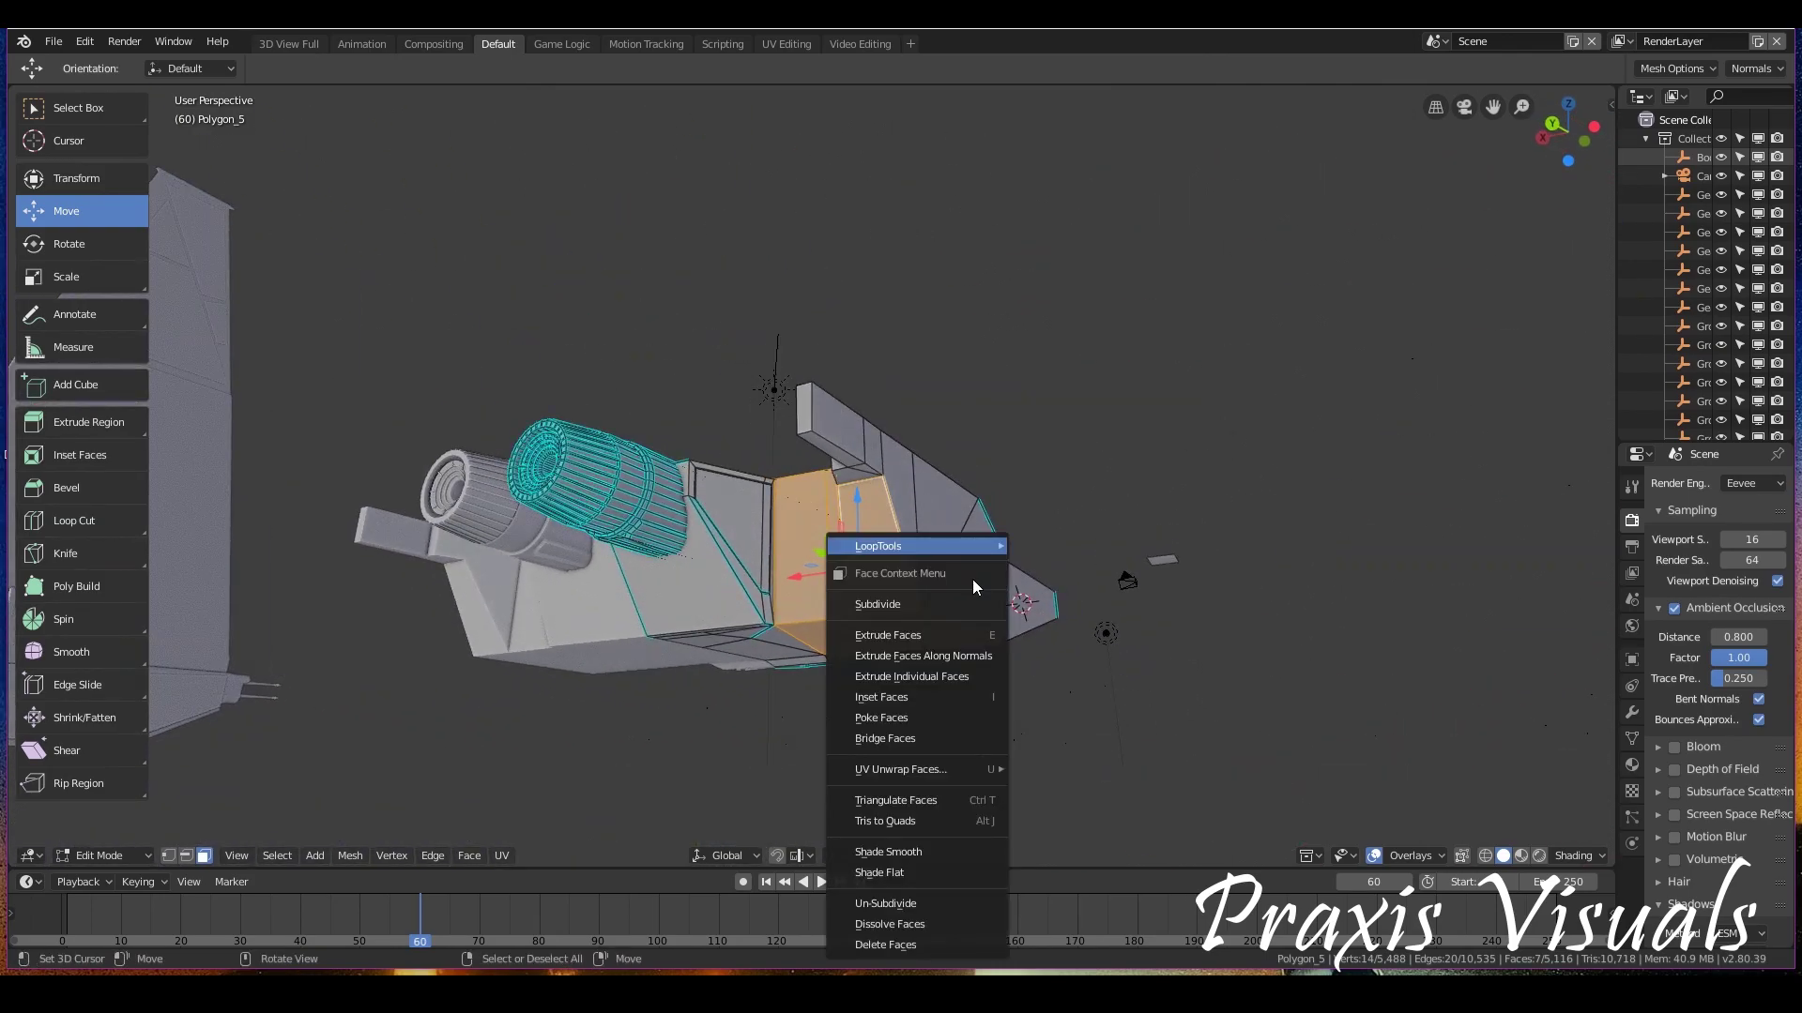
{"action": "mouse_move", "coordinate": [959, 544]}
{"action": "left_click", "coordinate": [1101, 610]}
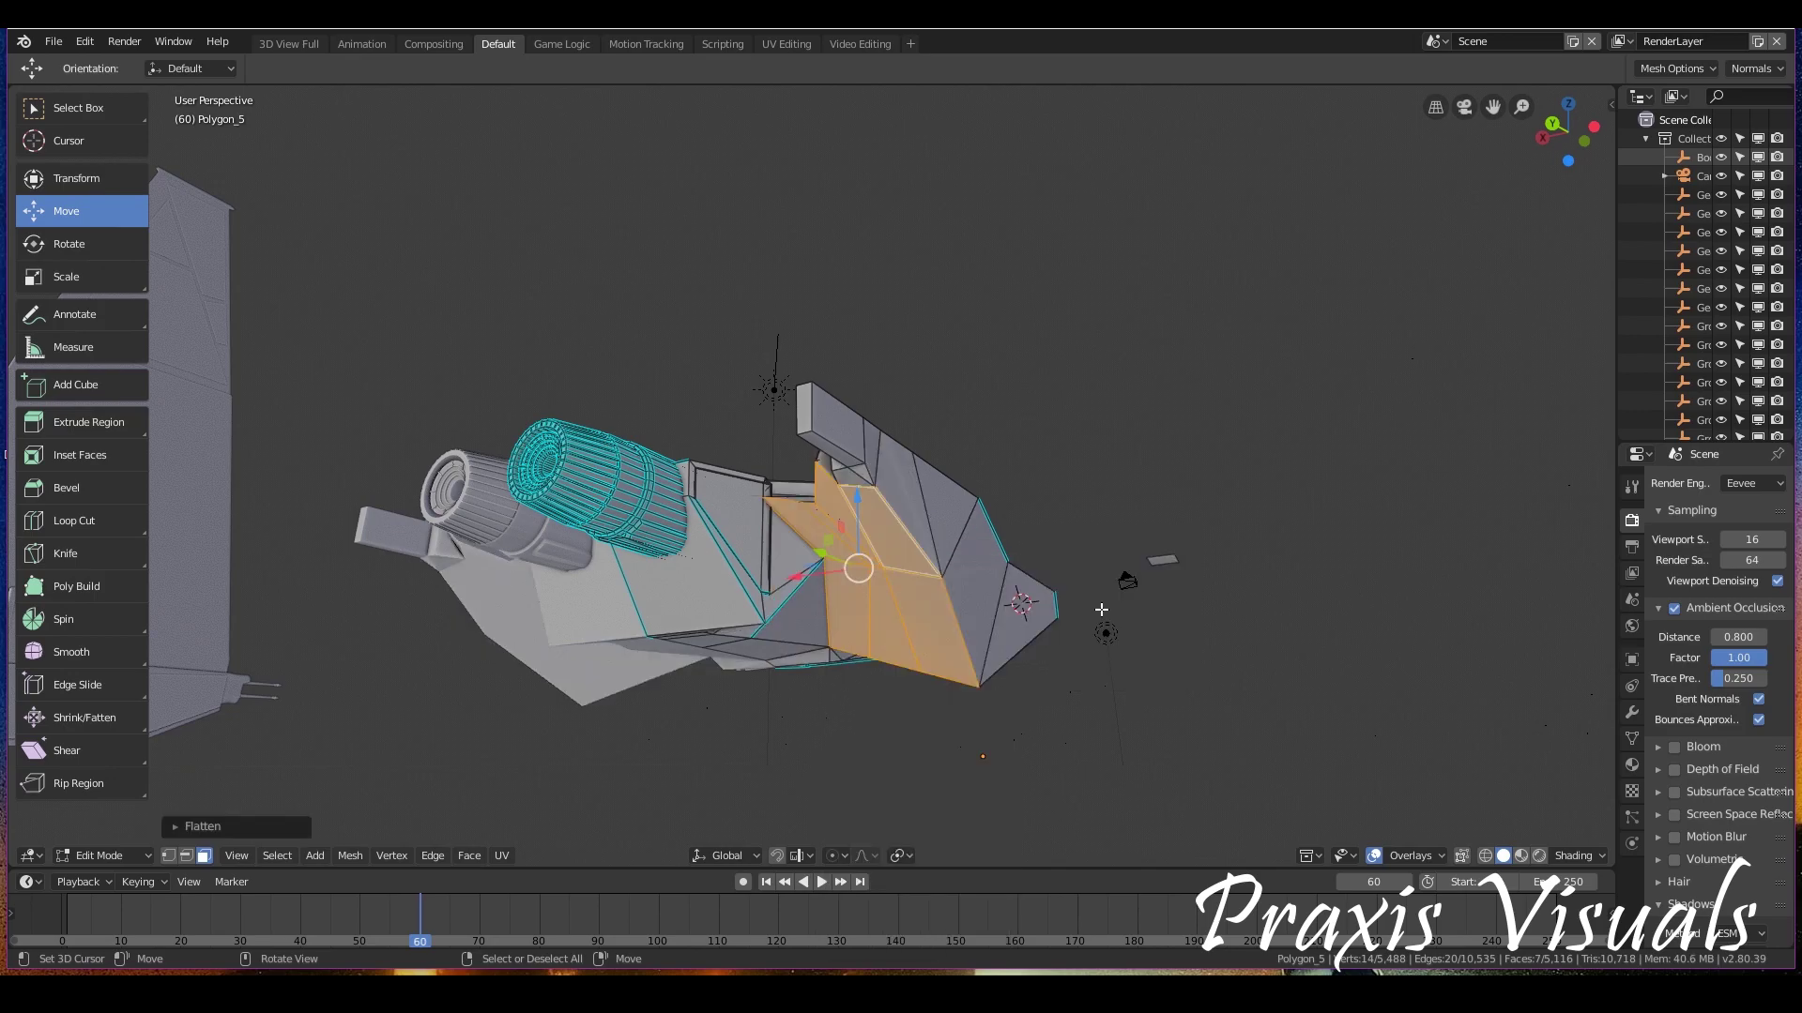
{"action": "middle_click_drag", "start_coordinate": [1100, 610], "coordinate": [1118, 670]}
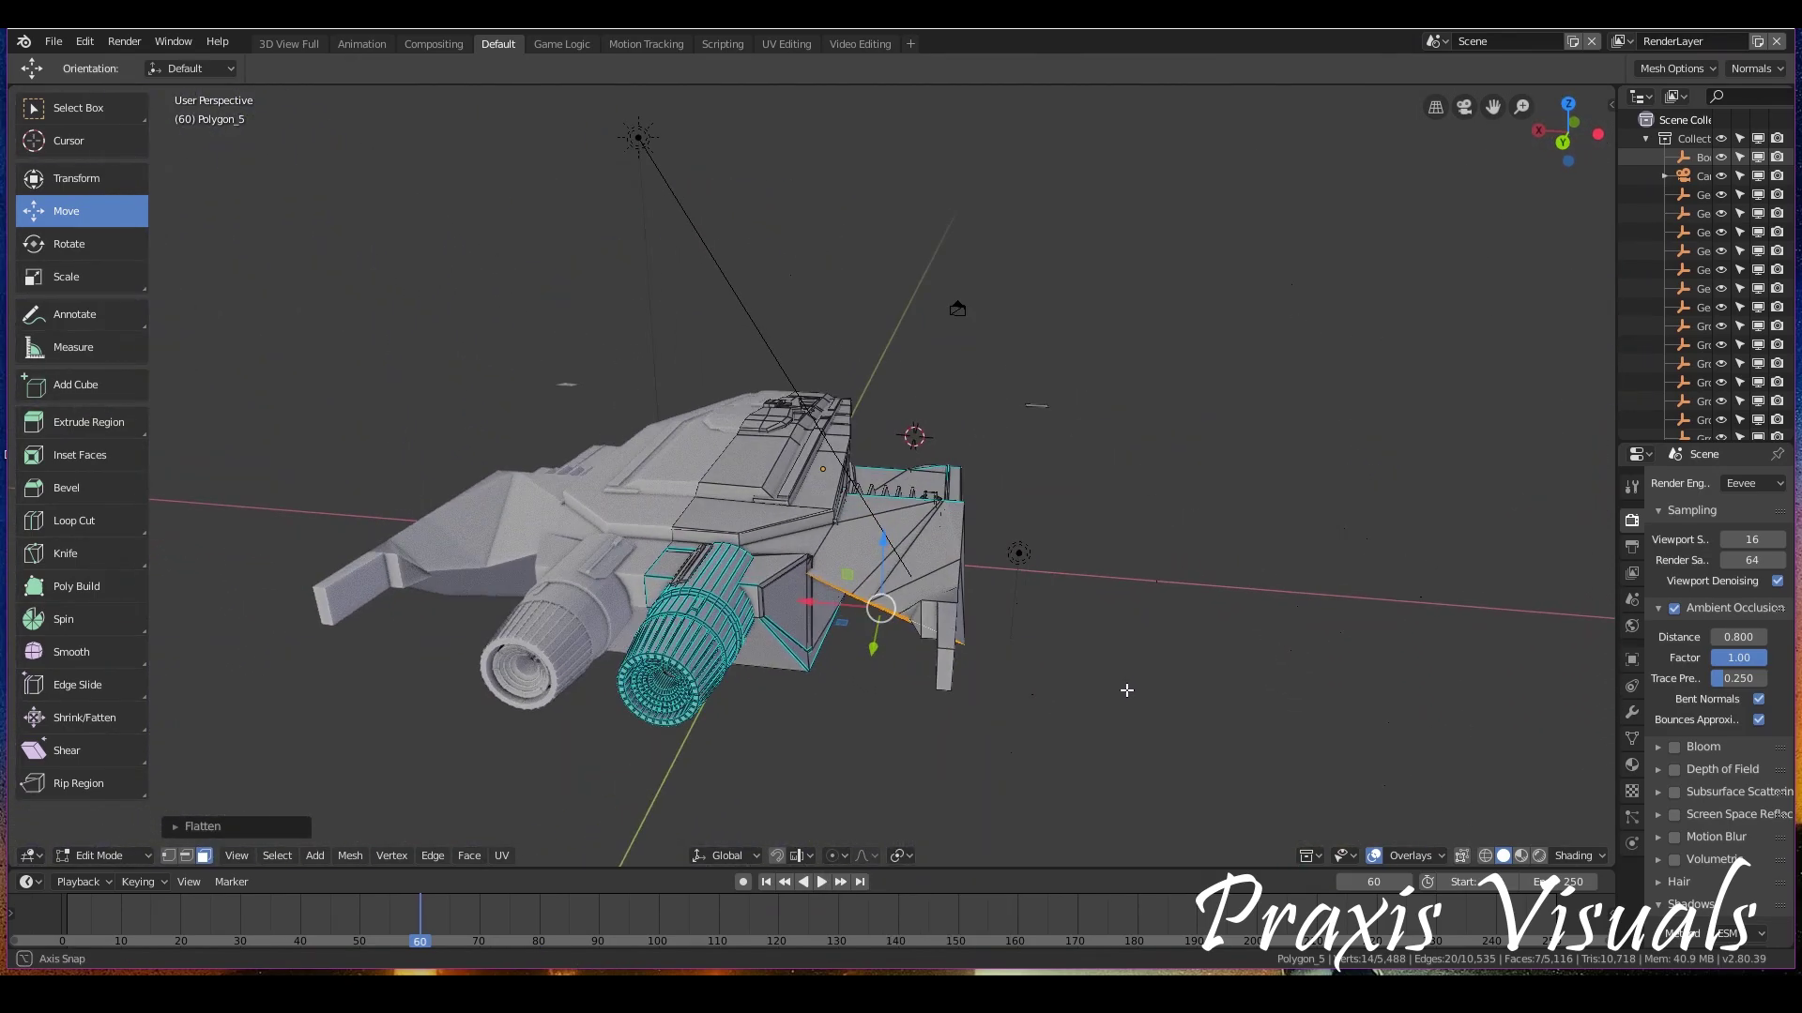
{"action": "middle_click_drag", "start_coordinate": [1127, 689], "coordinate": [907, 482]}
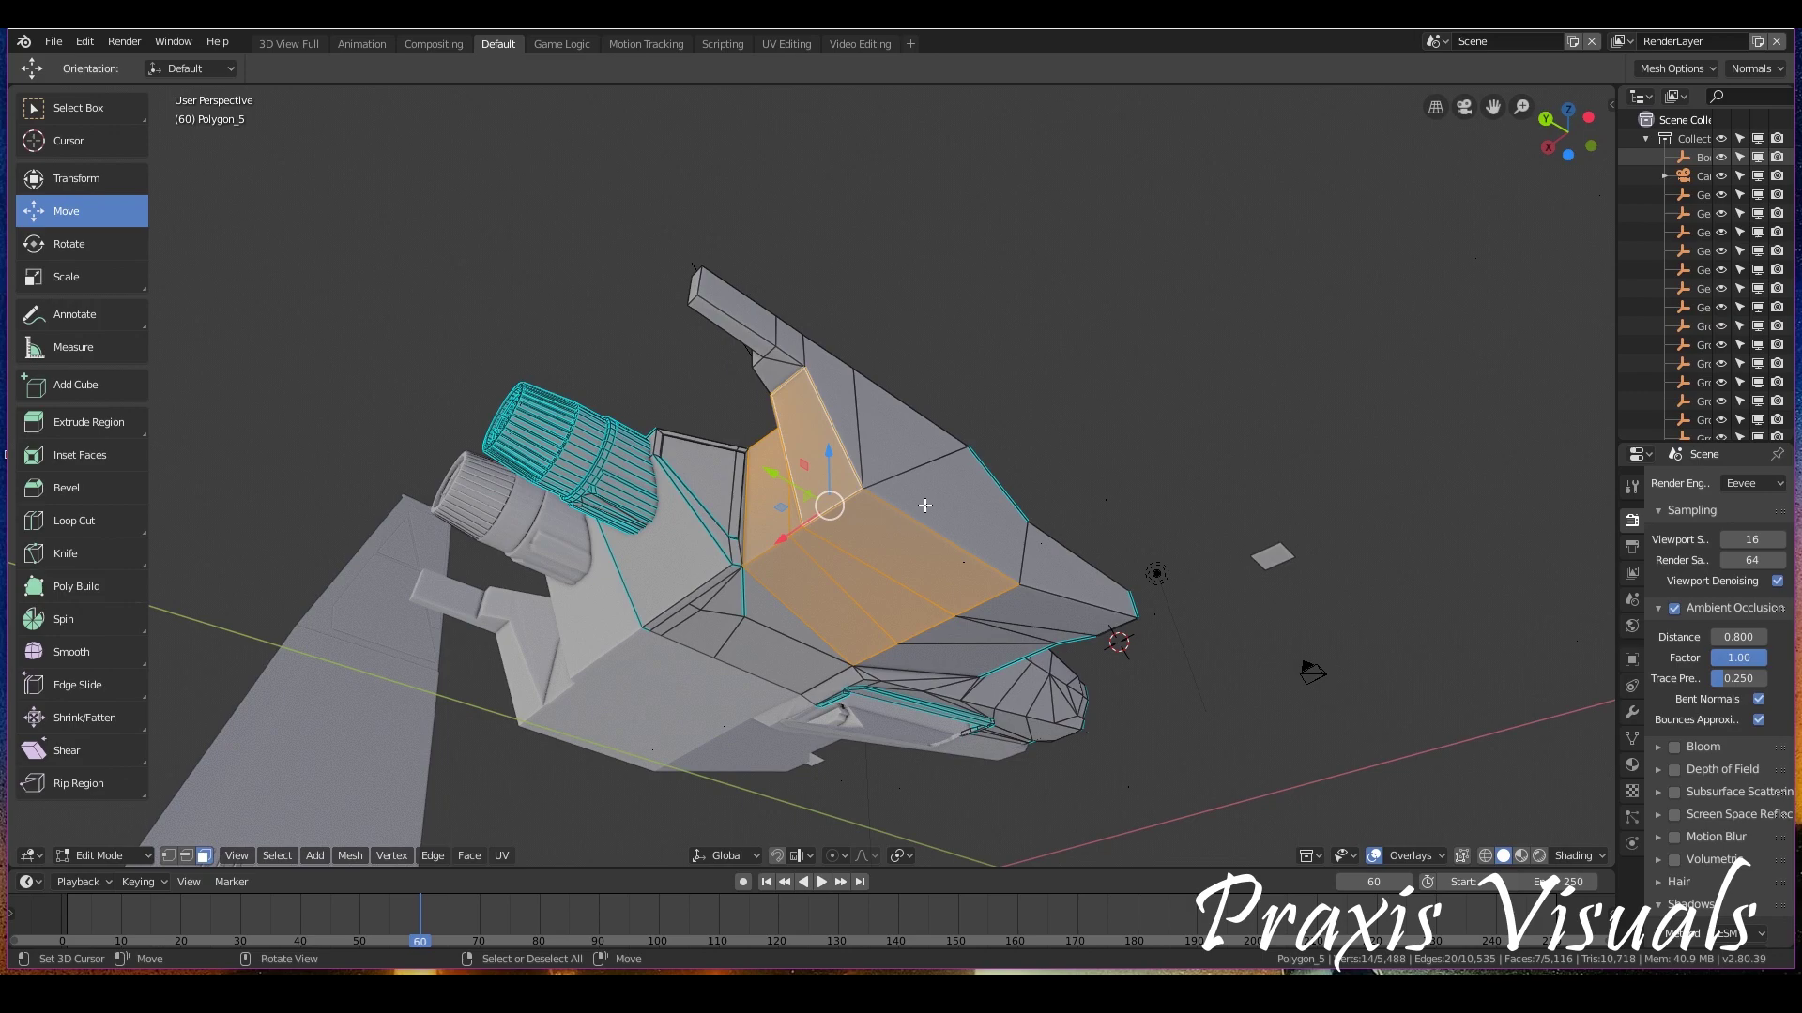
Select only the flat underside face of the wing and review the available LoopTools operations without applying one
{"action": "middle_click_drag", "start_coordinate": [831, 507], "coordinate": [690, 665]}
{"action": "left_click", "coordinate": [964, 622]}
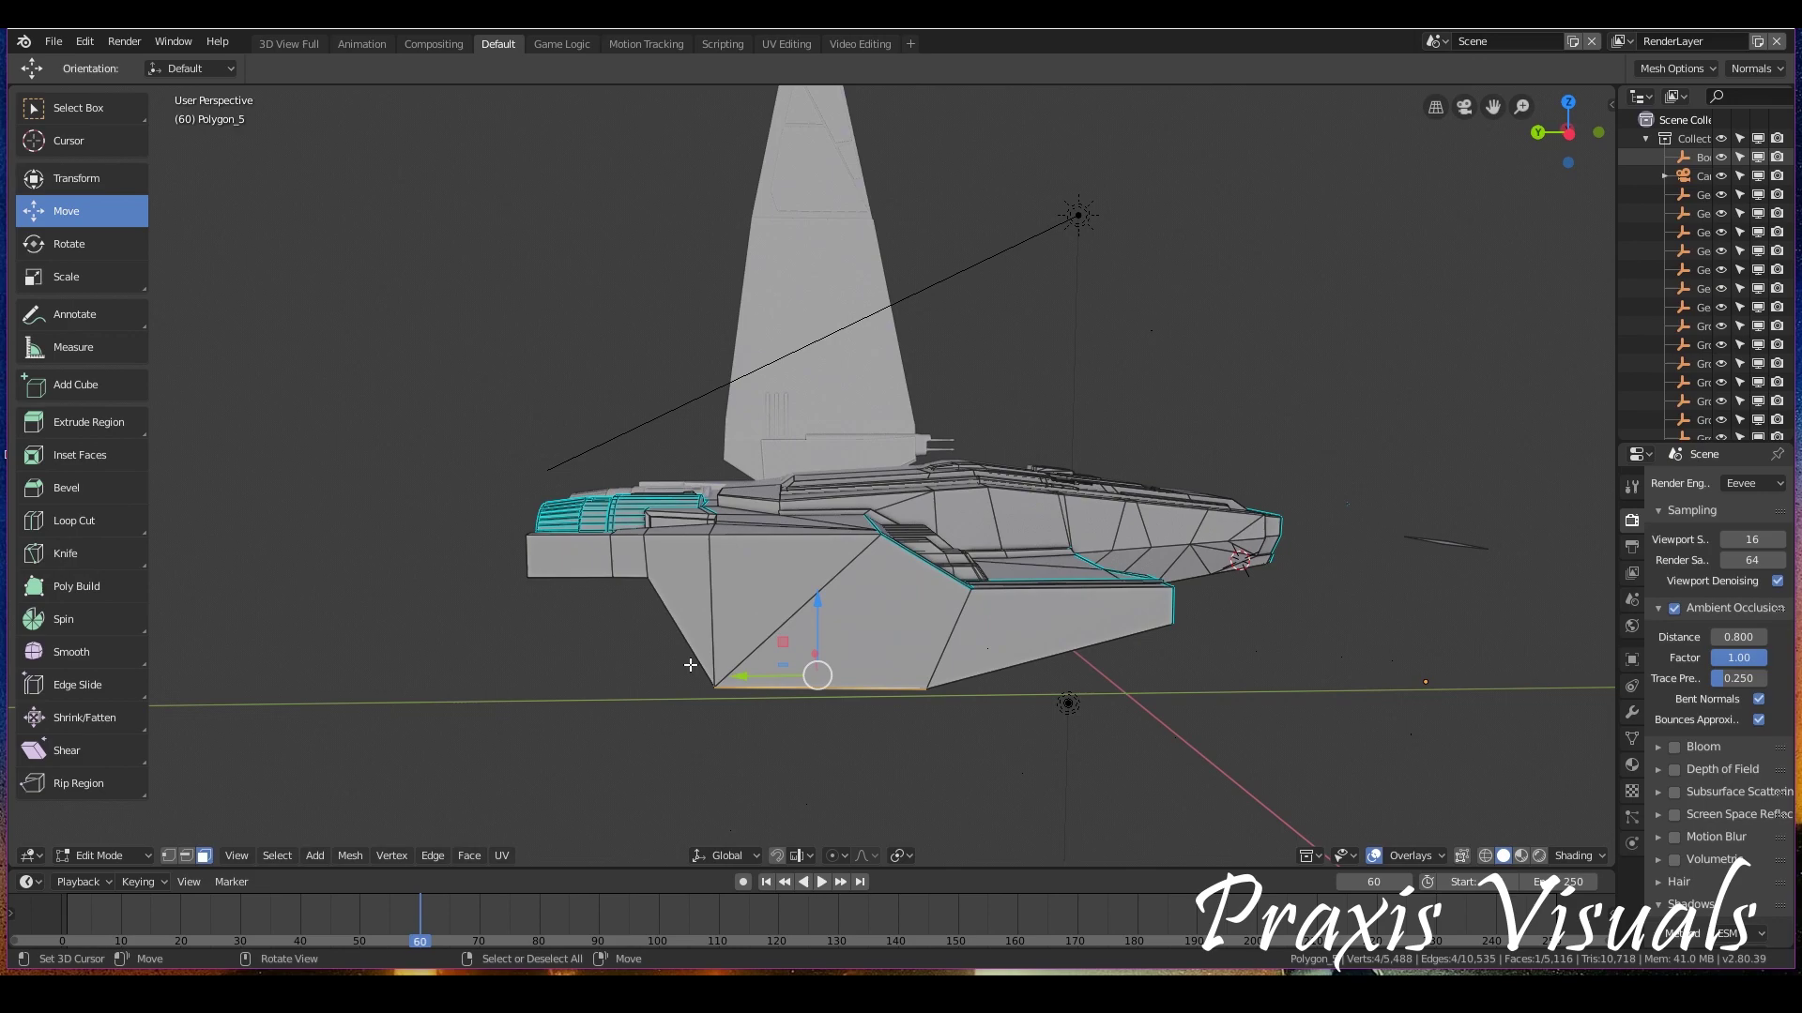
{"action": "right_click", "coordinate": [689, 664]}
{"action": "mouse_move", "coordinate": [683, 571]}
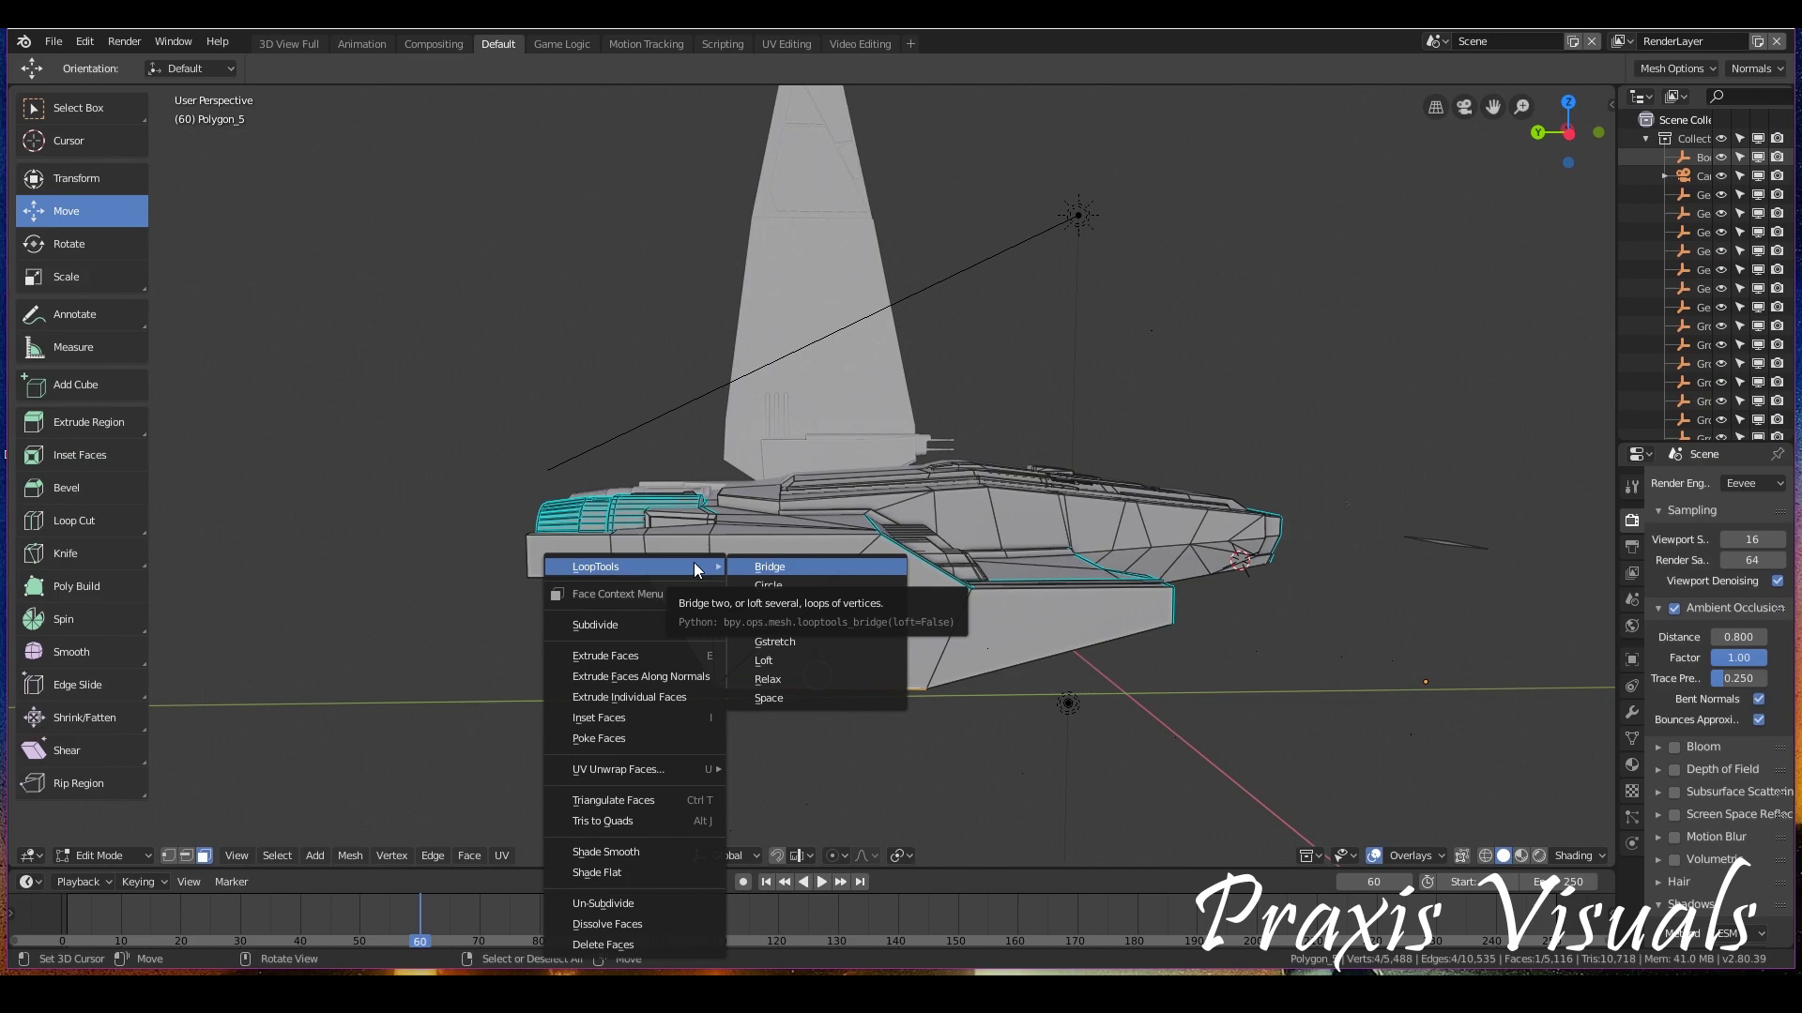
{"action": "middle_click_drag", "start_coordinate": [808, 445], "coordinate": [929, 489]}
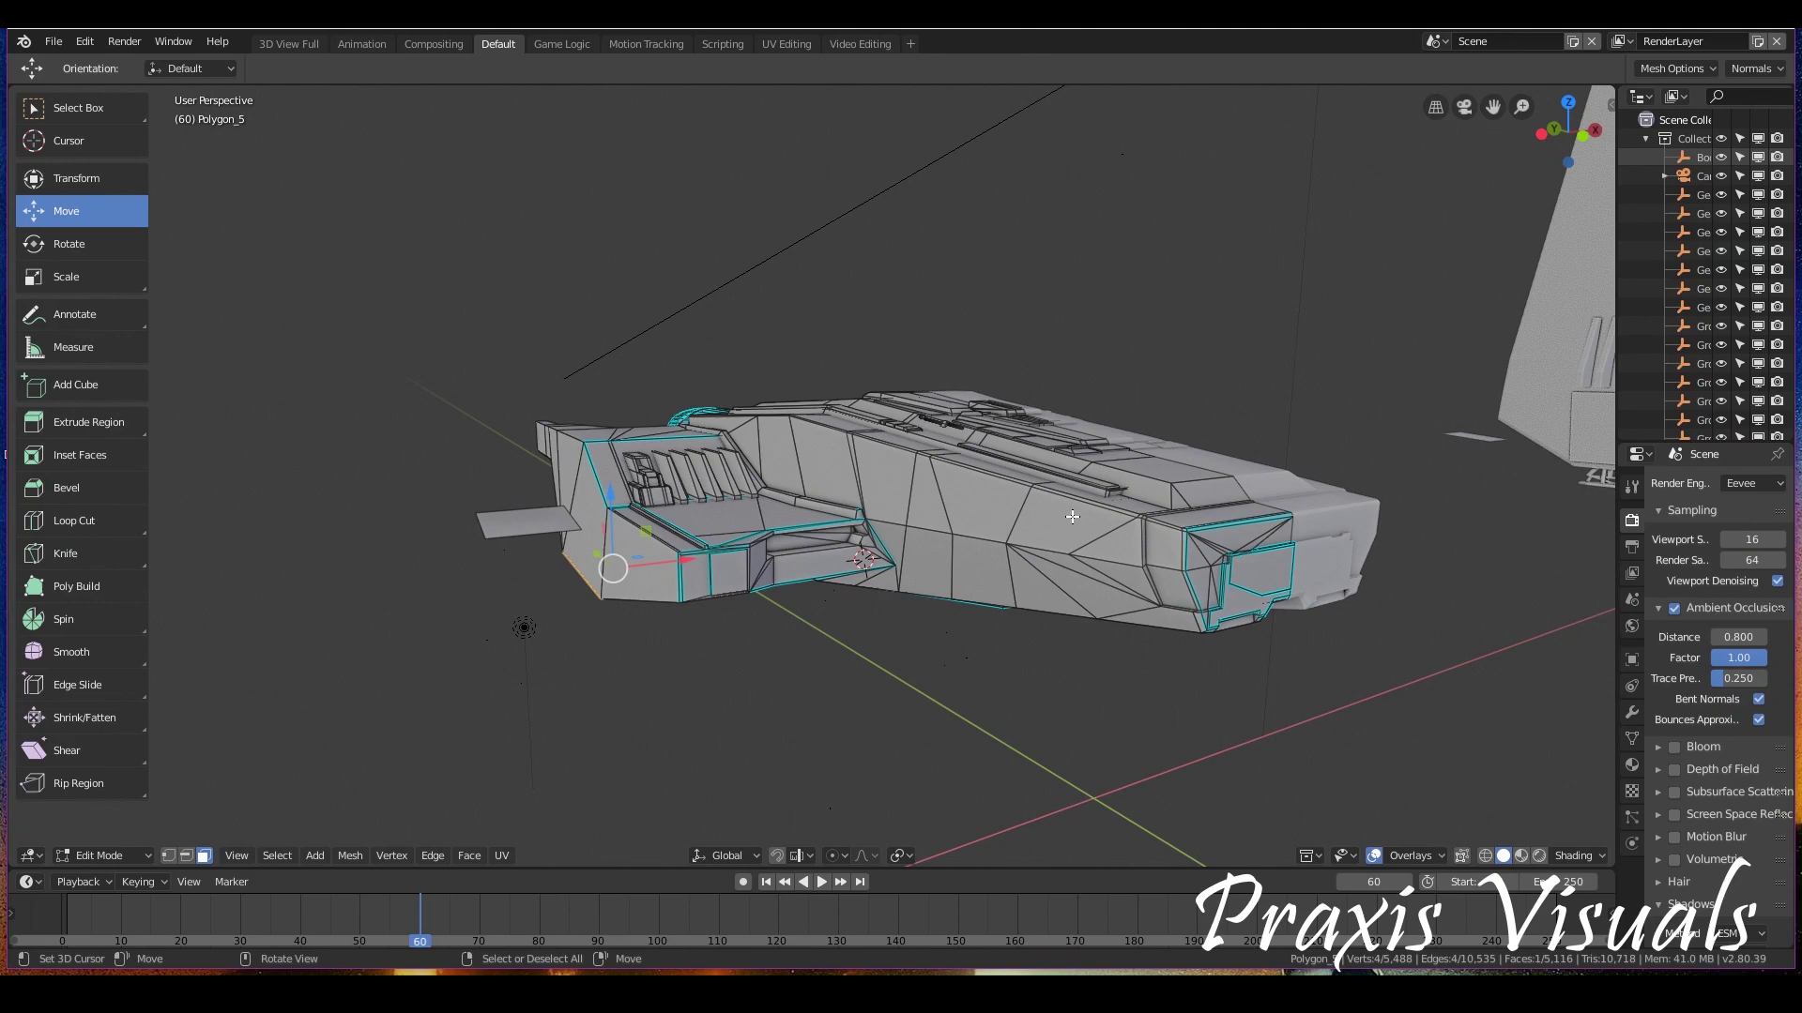
Return to Object Mode and inspect the shaded ship from the front and side
{"action": "key", "text": "Tab"}
{"action": "middle_click_drag", "start_coordinate": [1071, 516], "coordinate": [1017, 507]}
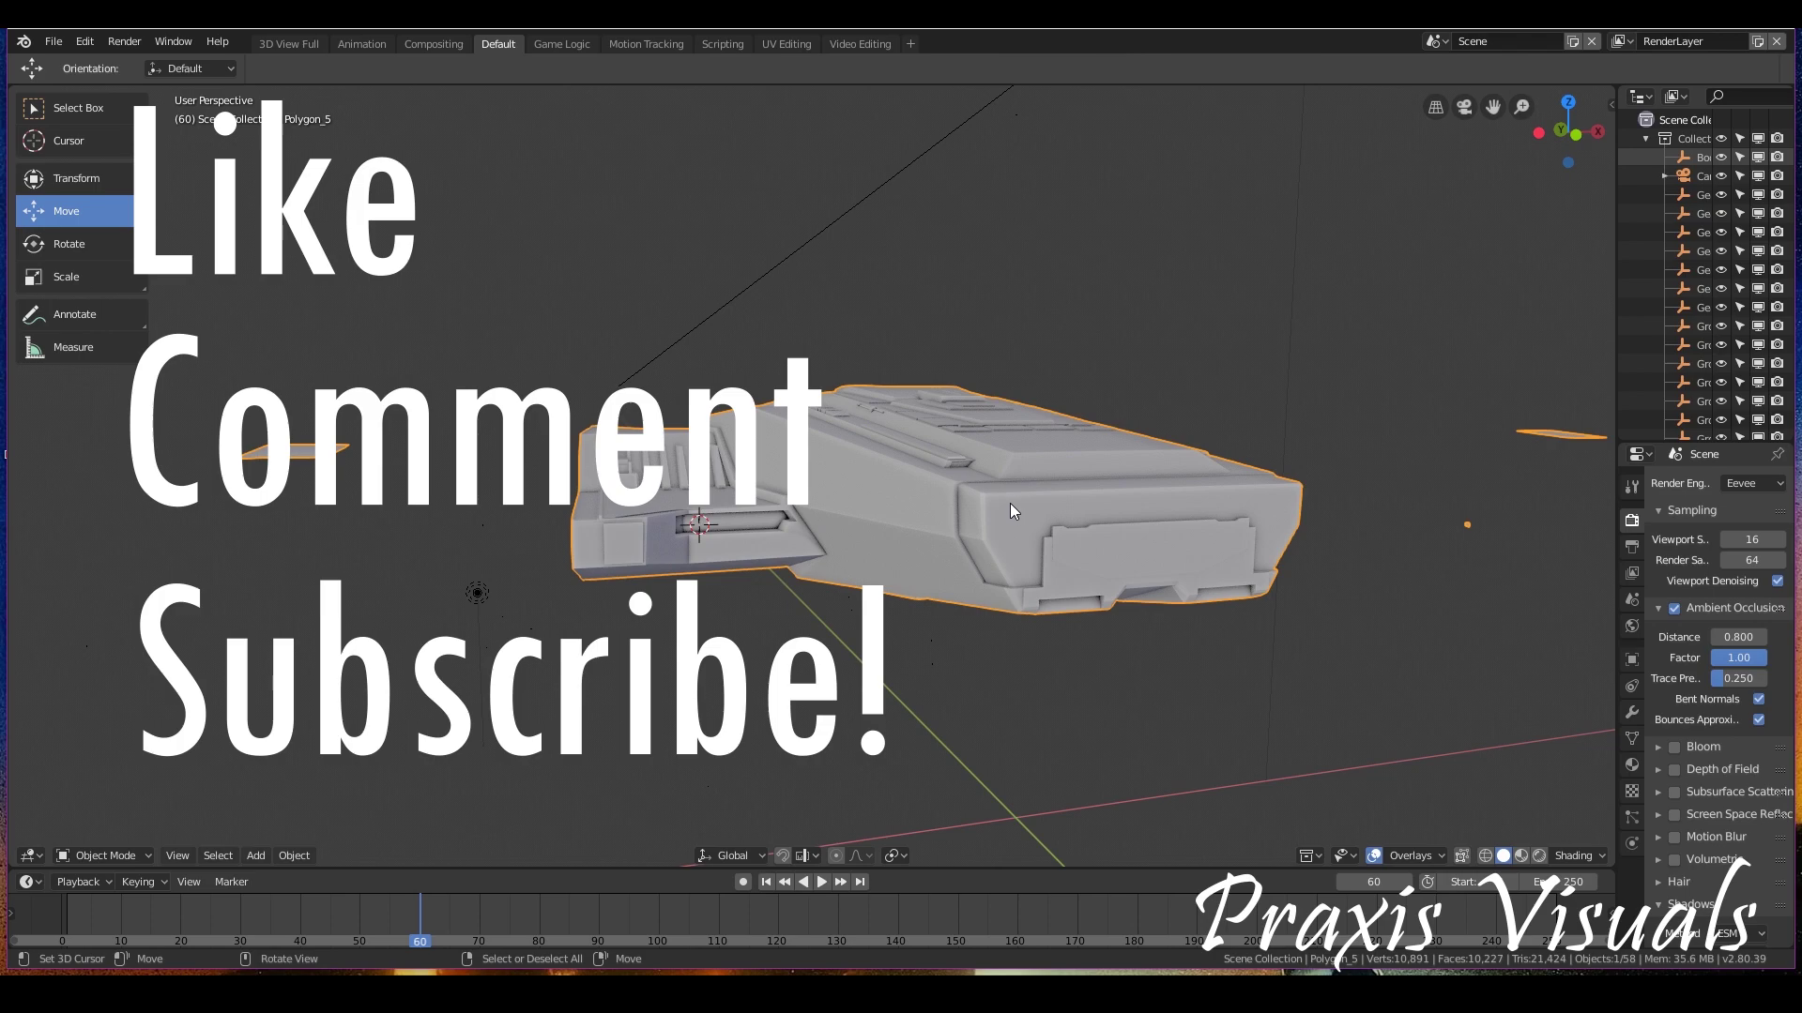
{"action": "mouse_move", "coordinate": [1019, 483]}
{"action": "middle_mouse_down"}
{"action": "mouse_move", "coordinate": [1044, 473]}
{"action": "mouse_move", "coordinate": [1012, 464]}
{"action": "middle_mouse_up"}
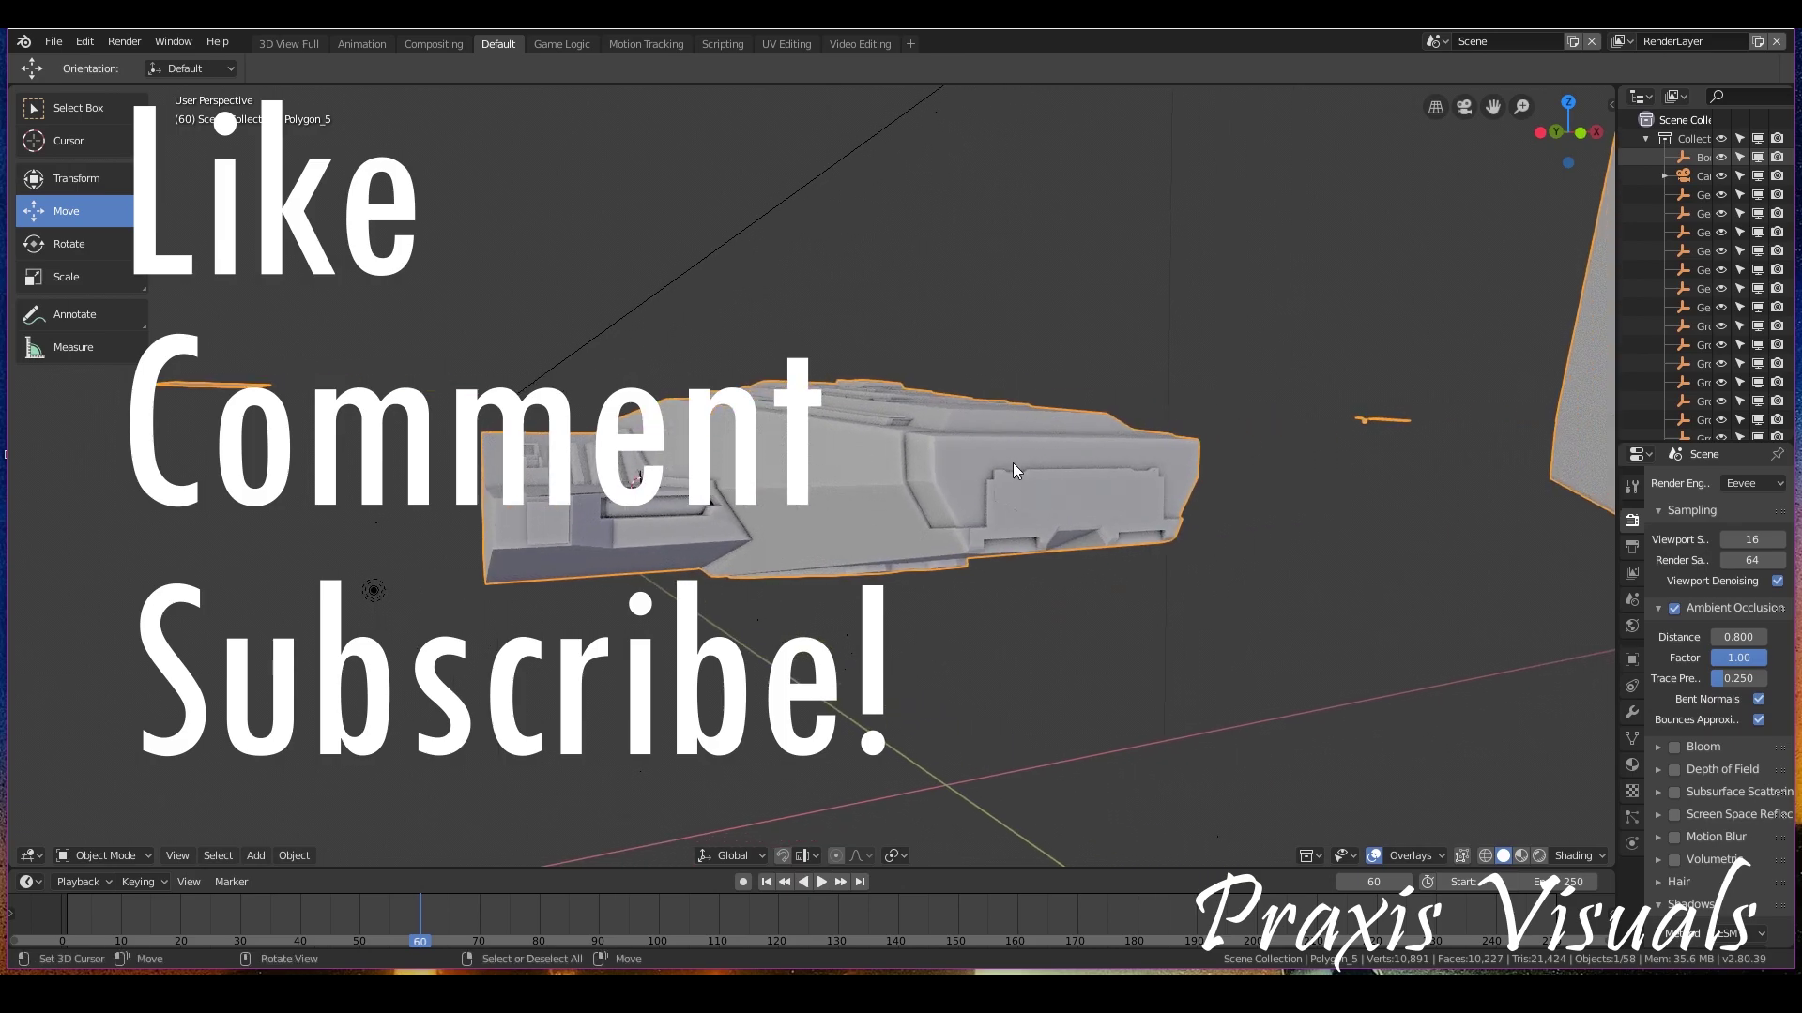
{"action": "scroll", "coordinate": [1011, 464], "scroll_direction": "up", "scroll_amount": 2}
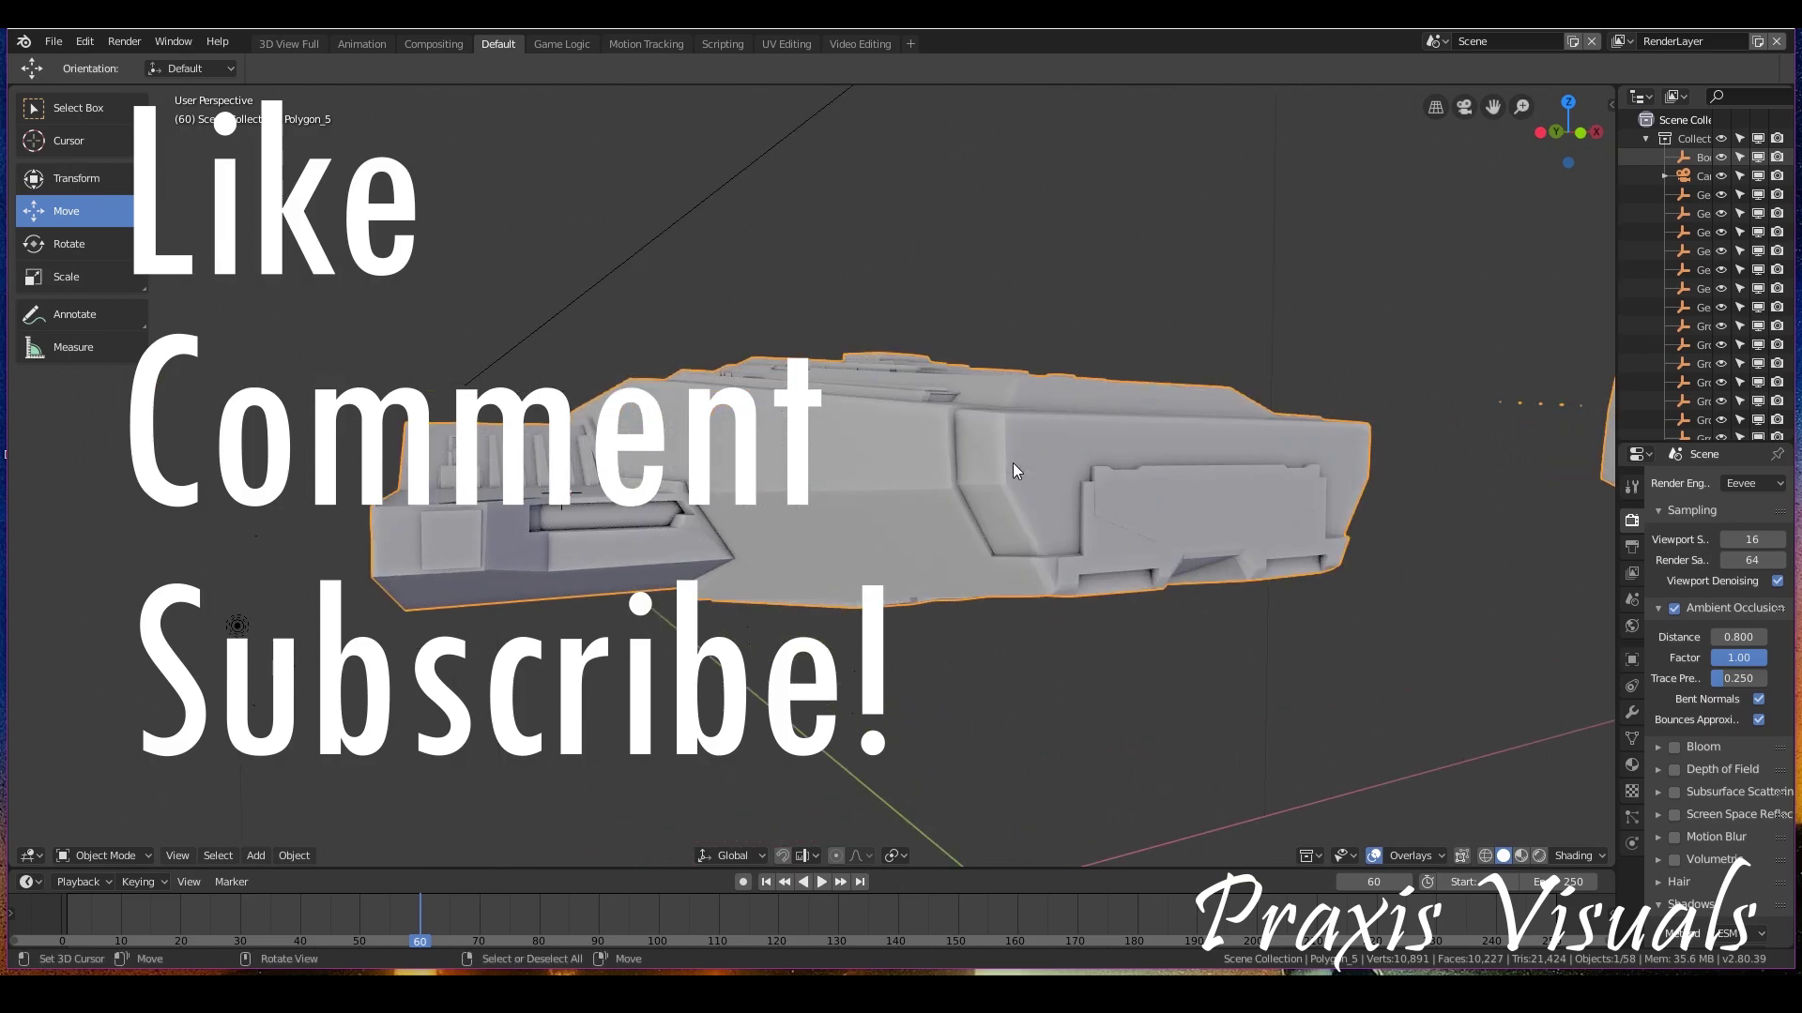